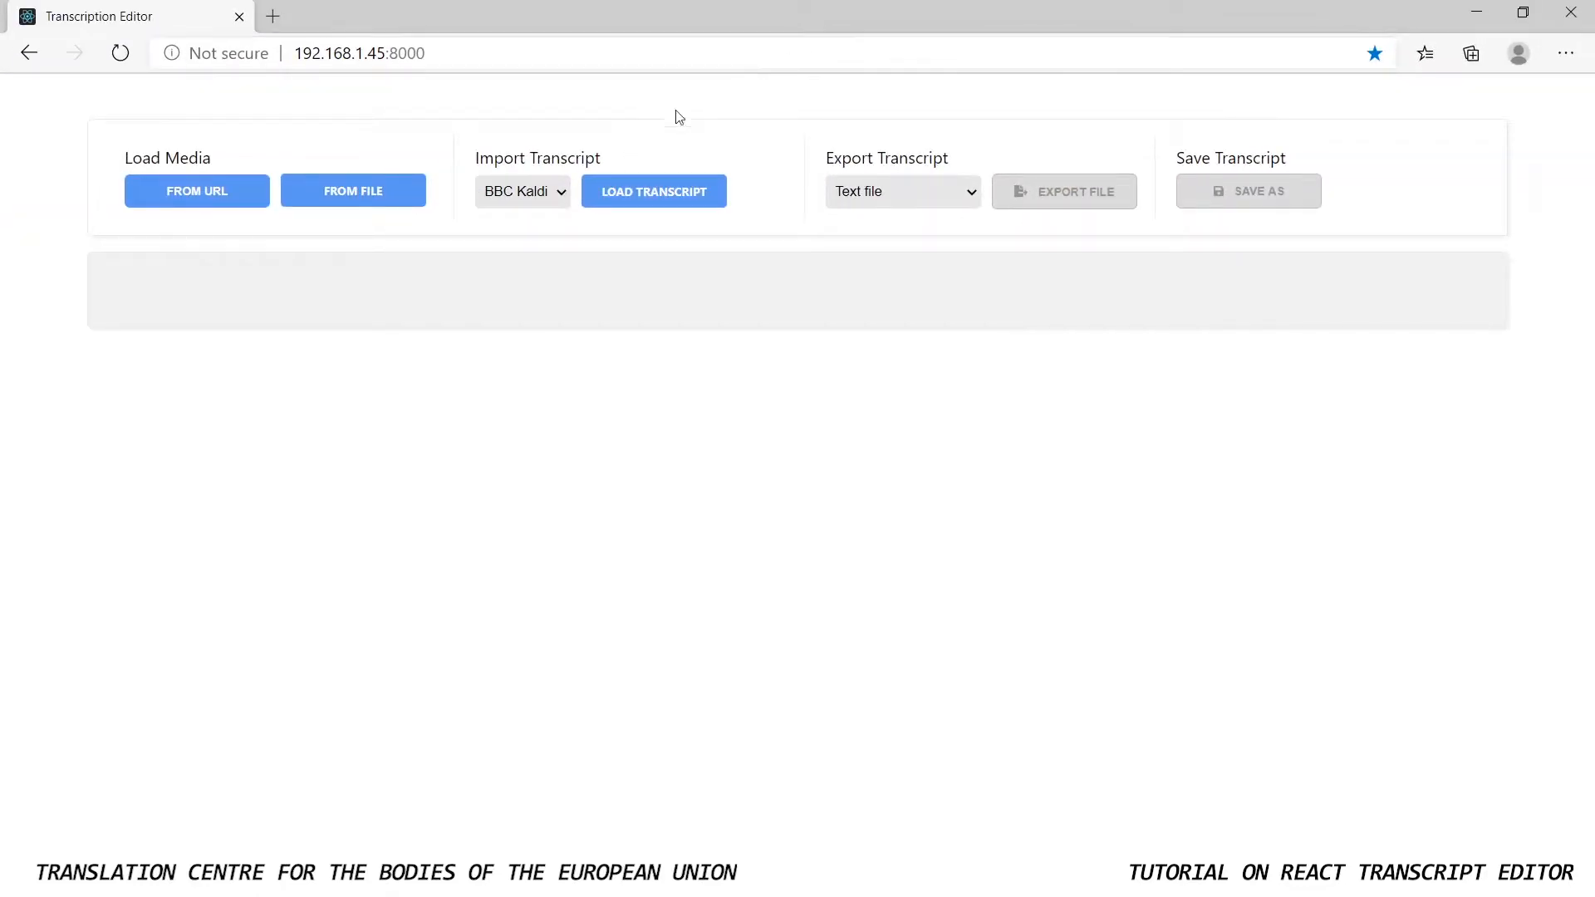
Load the local video file "Gender stereotypes and education.mp4" as the media
click(355, 203)
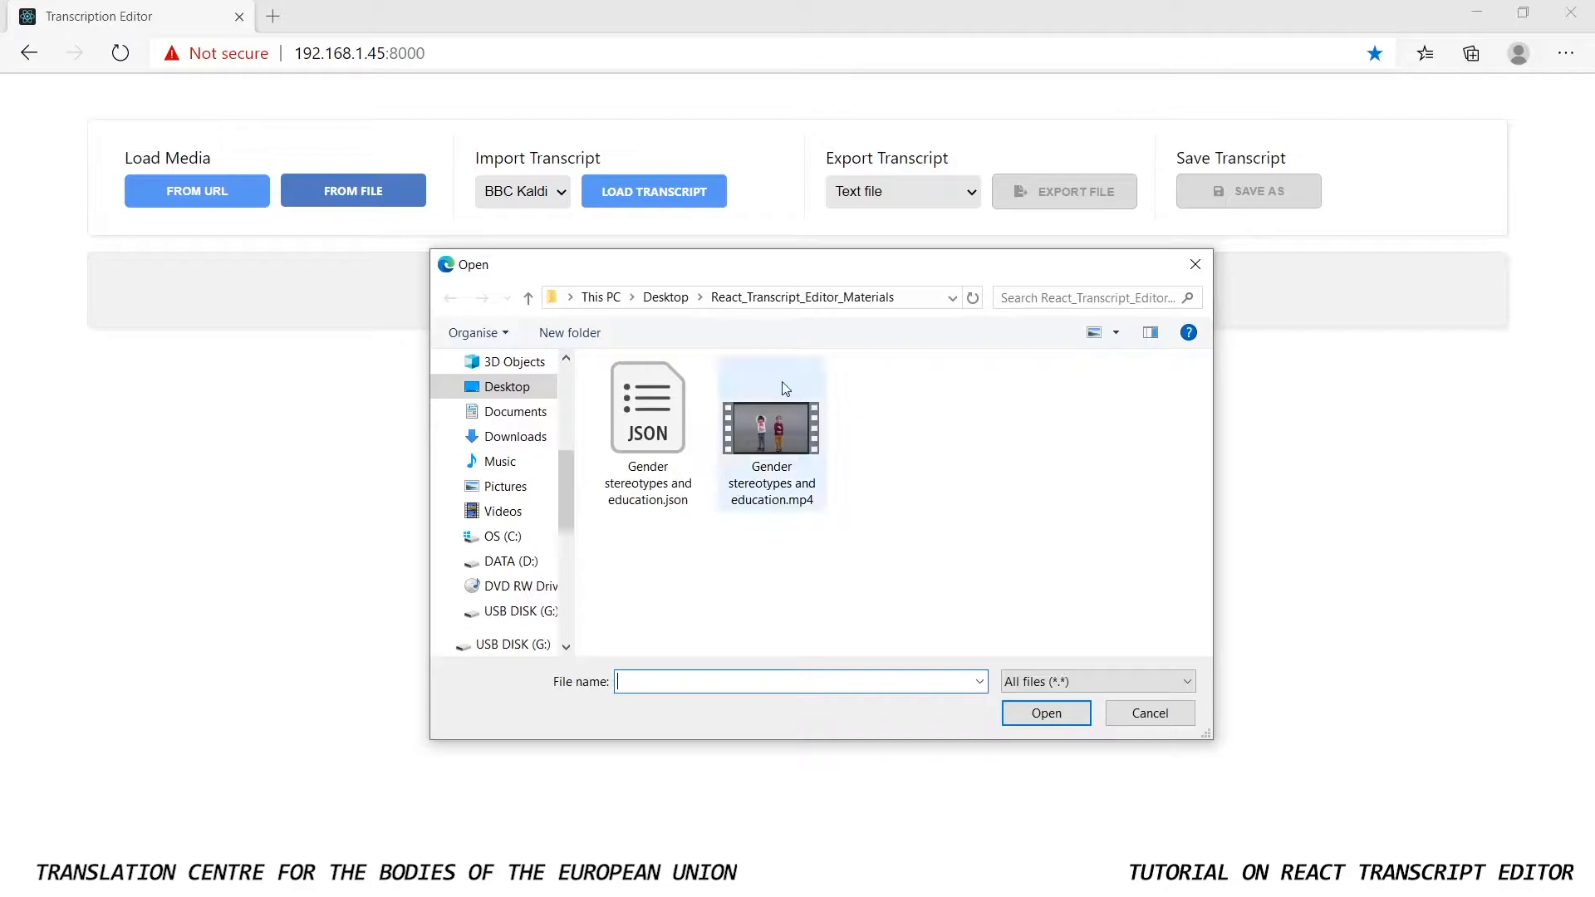
click(760, 492)
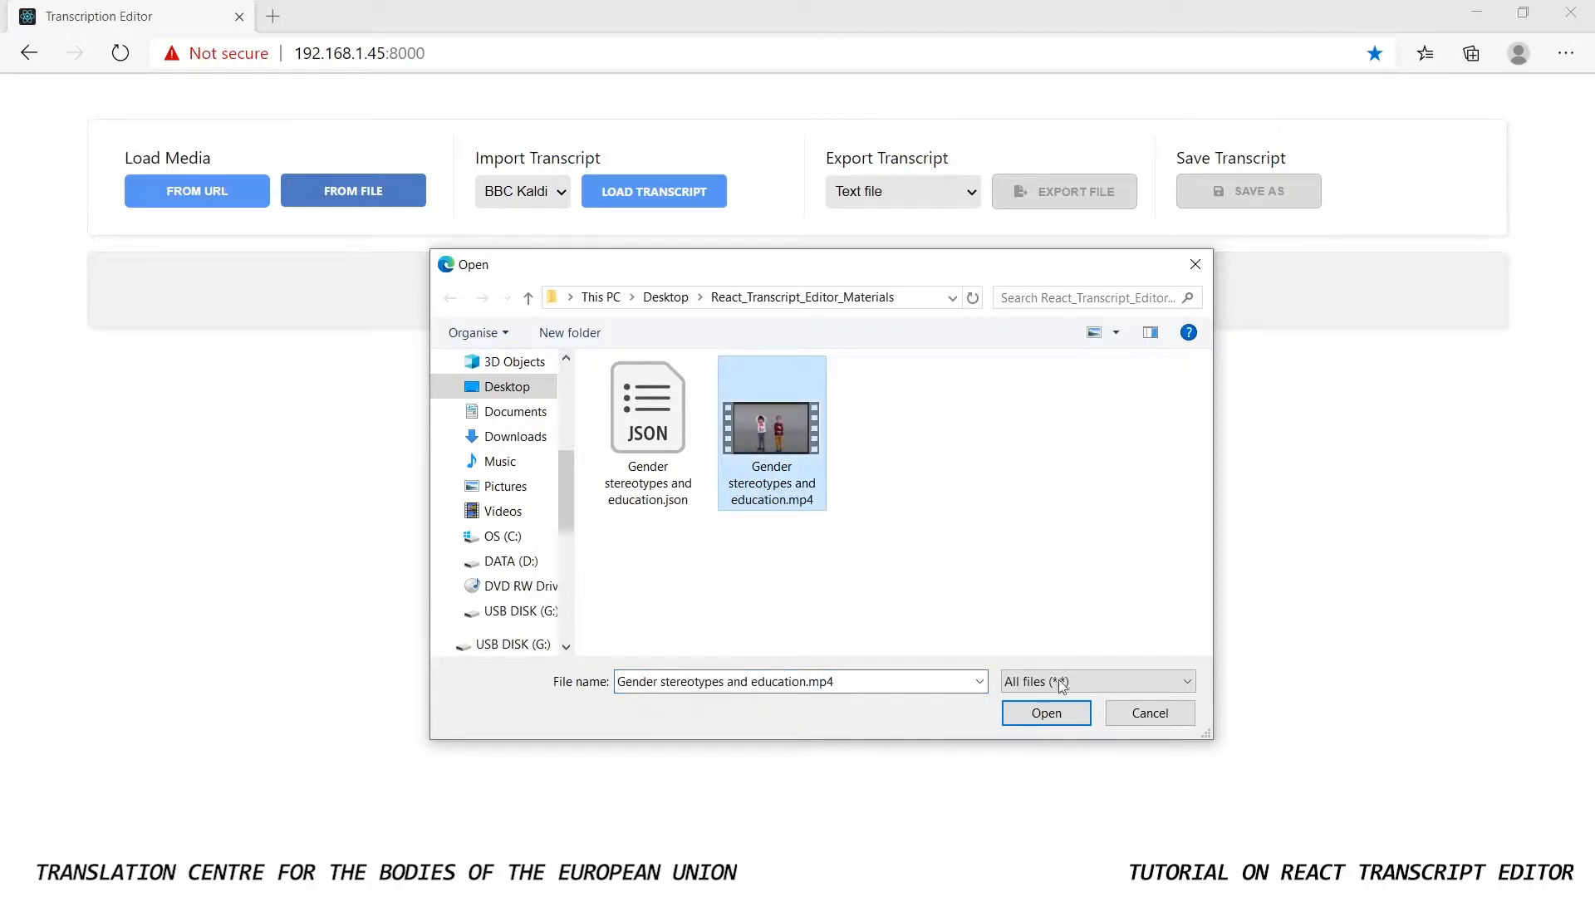
click(1071, 724)
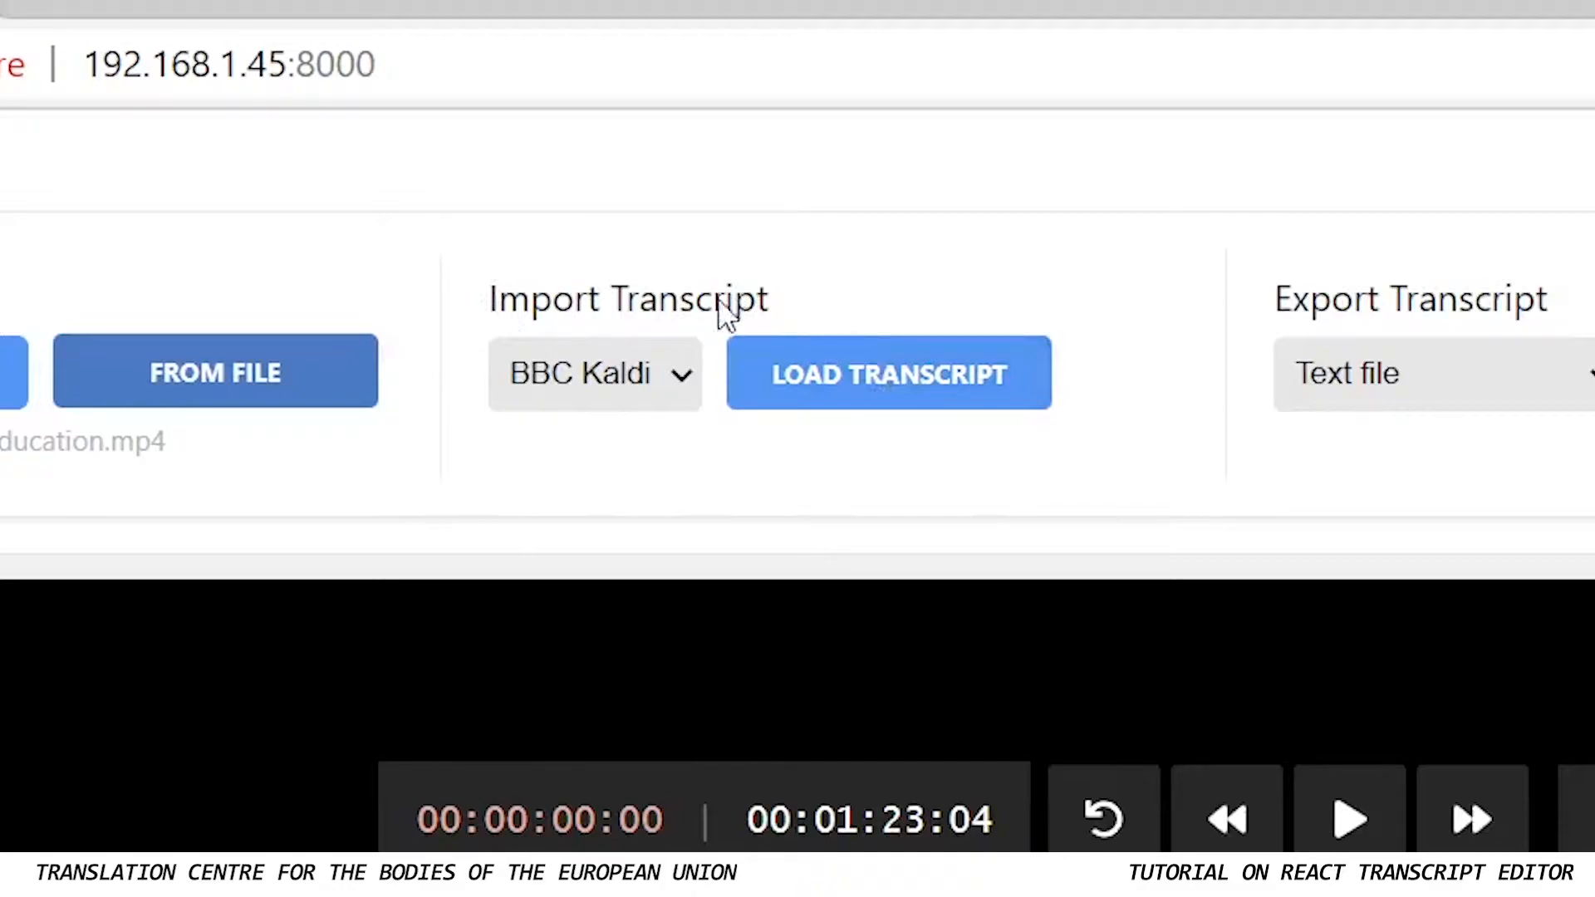
Import the transcript file "Gender stereotypes and education.json", keeping BBC Kaldi as the import format
click(664, 378)
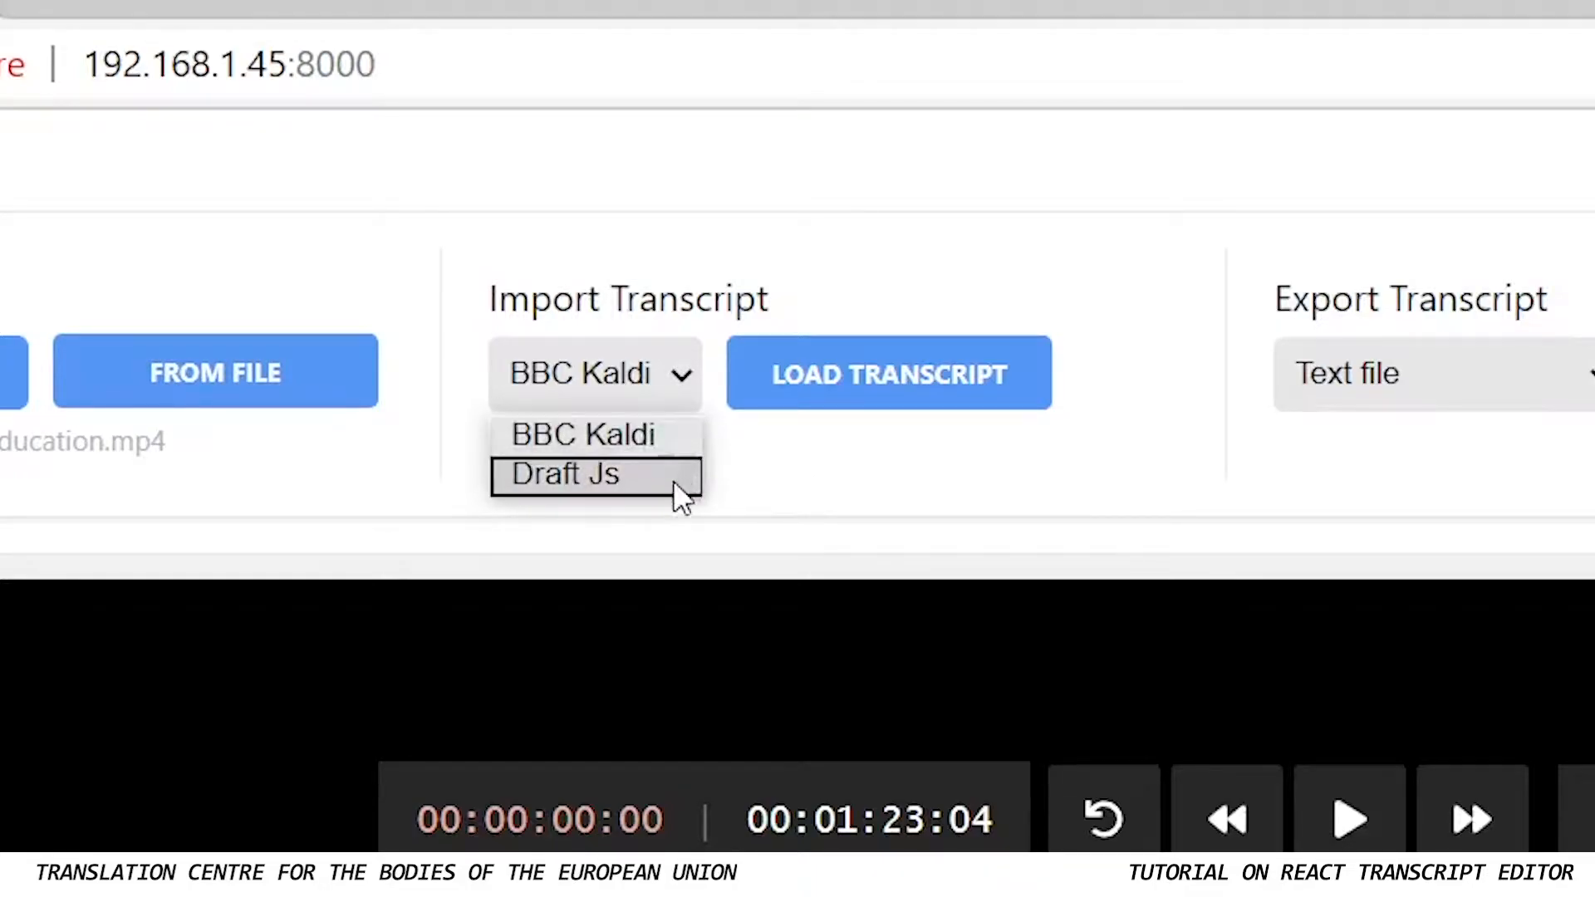
click(810, 502)
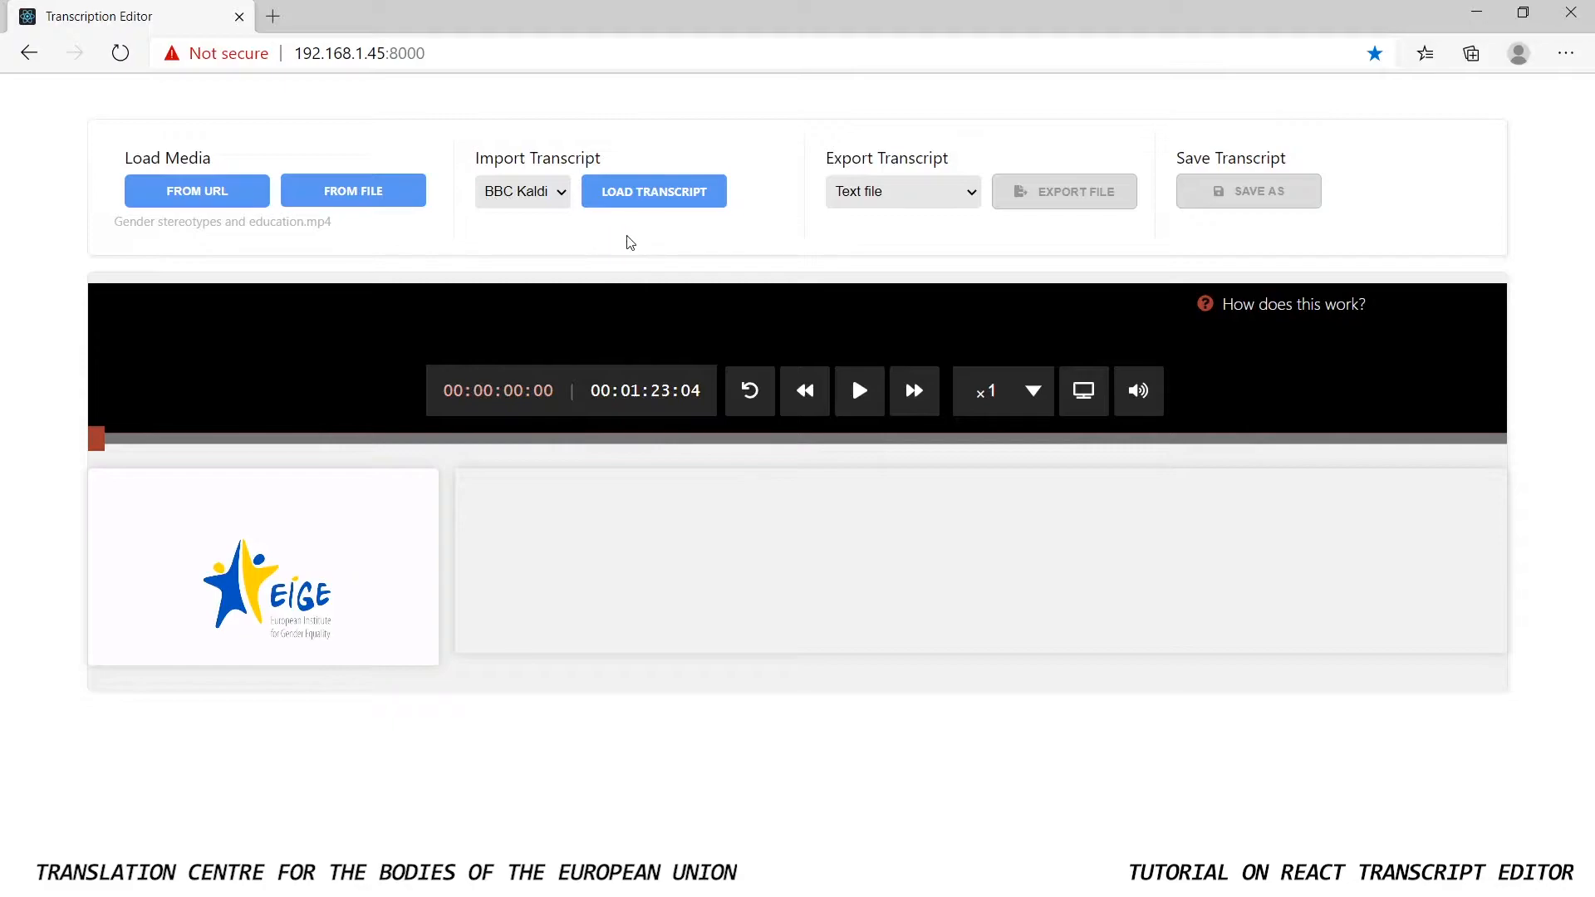
click(649, 206)
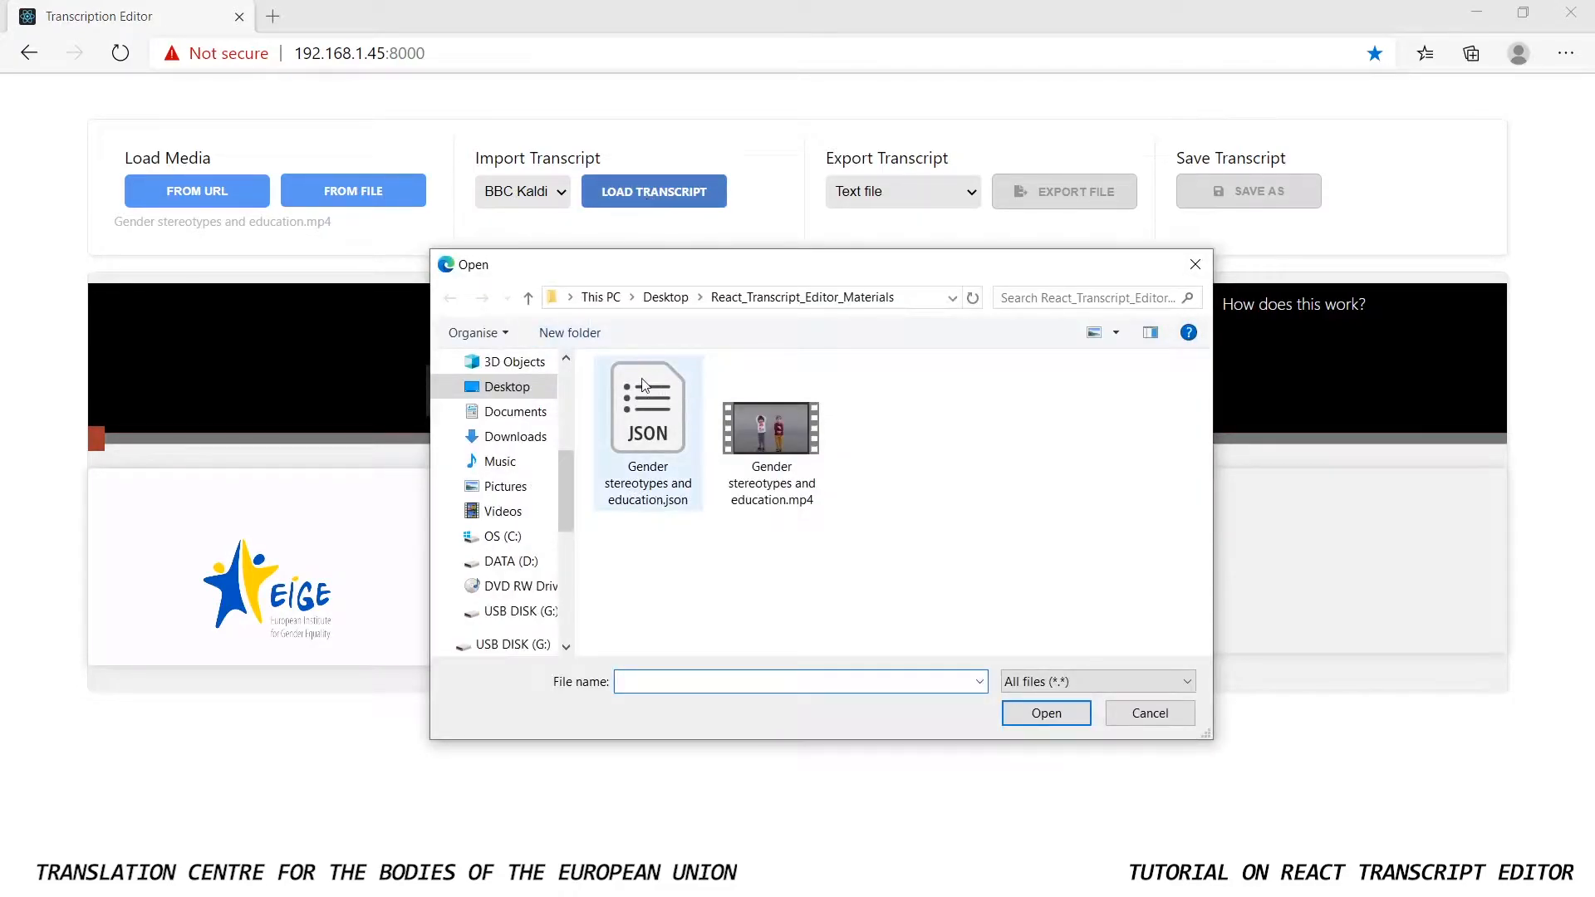
click(619, 431)
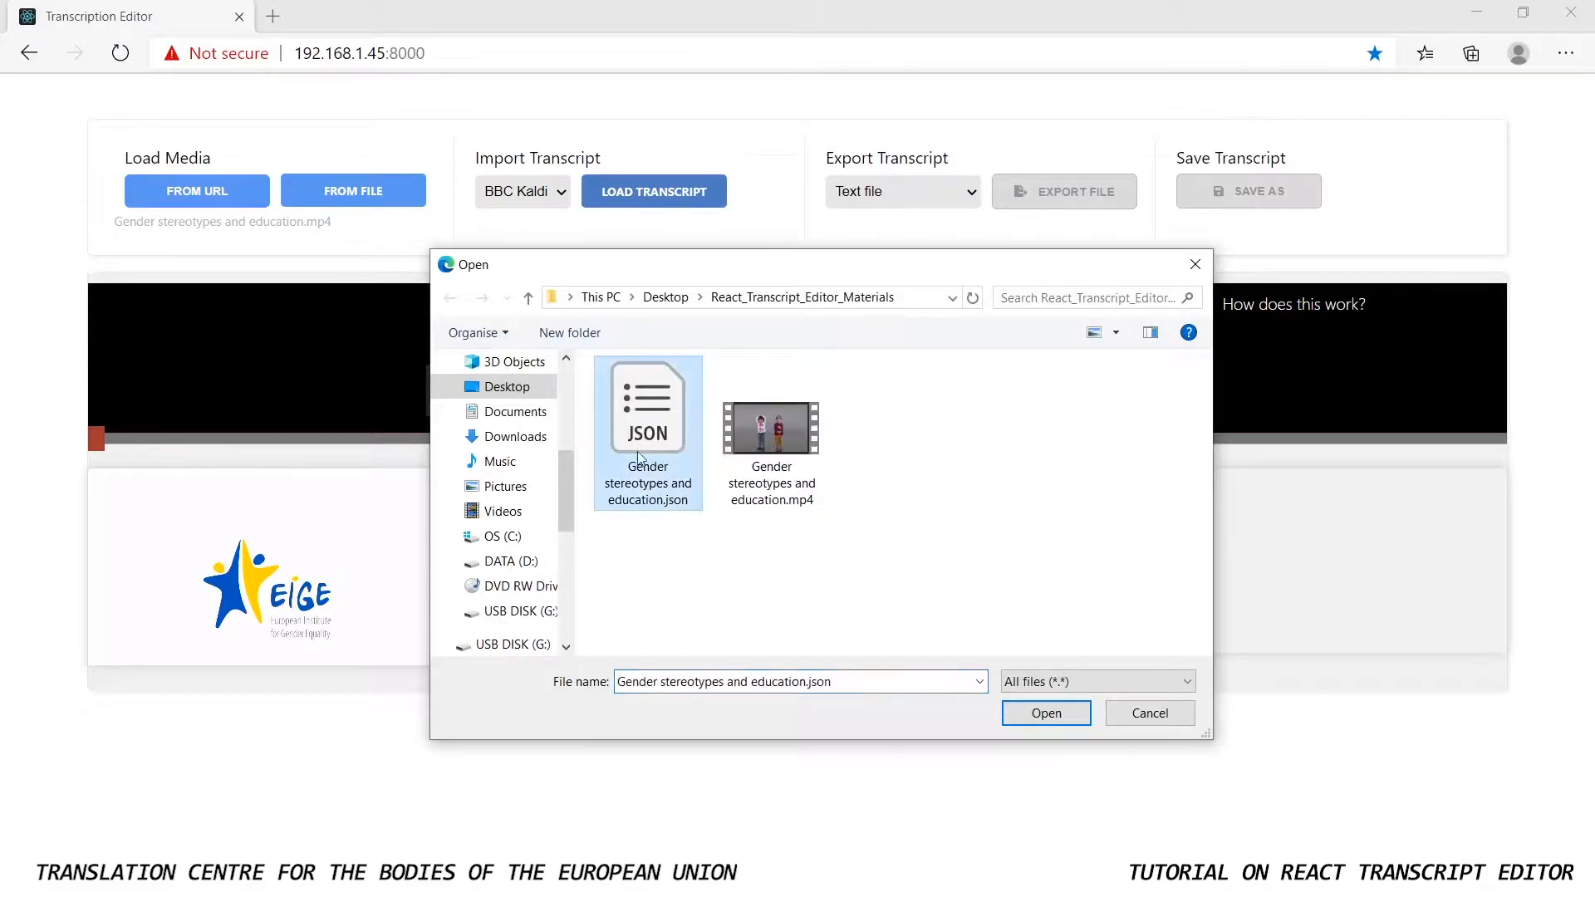
click(1046, 714)
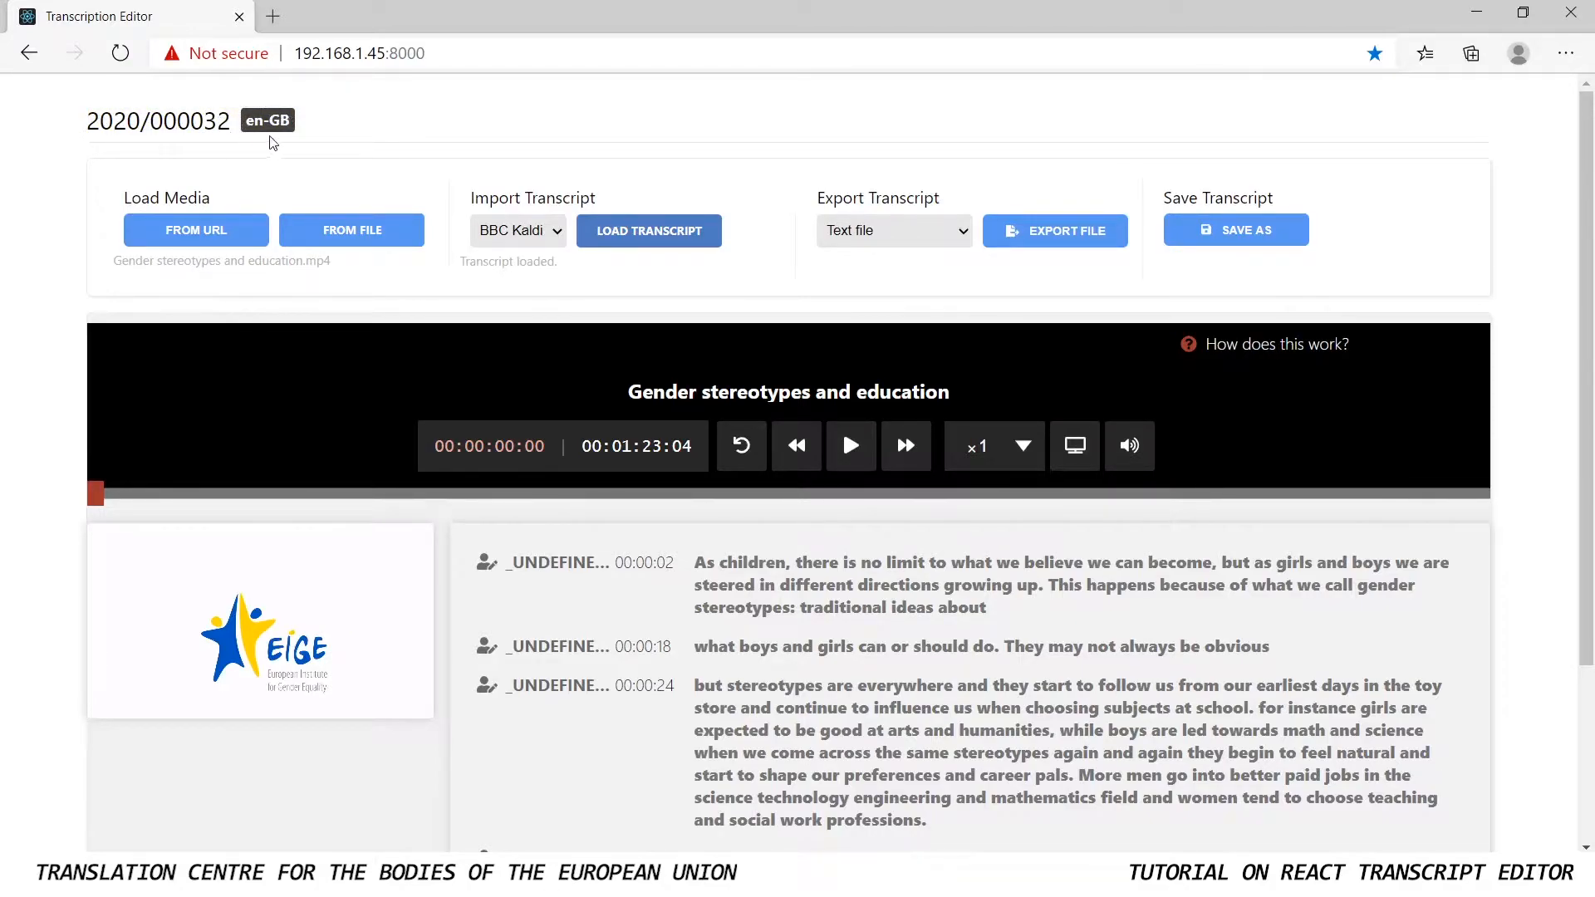
Examine the available playback rates of the video player without changing the current one
scroll(633, 559, down, 3)
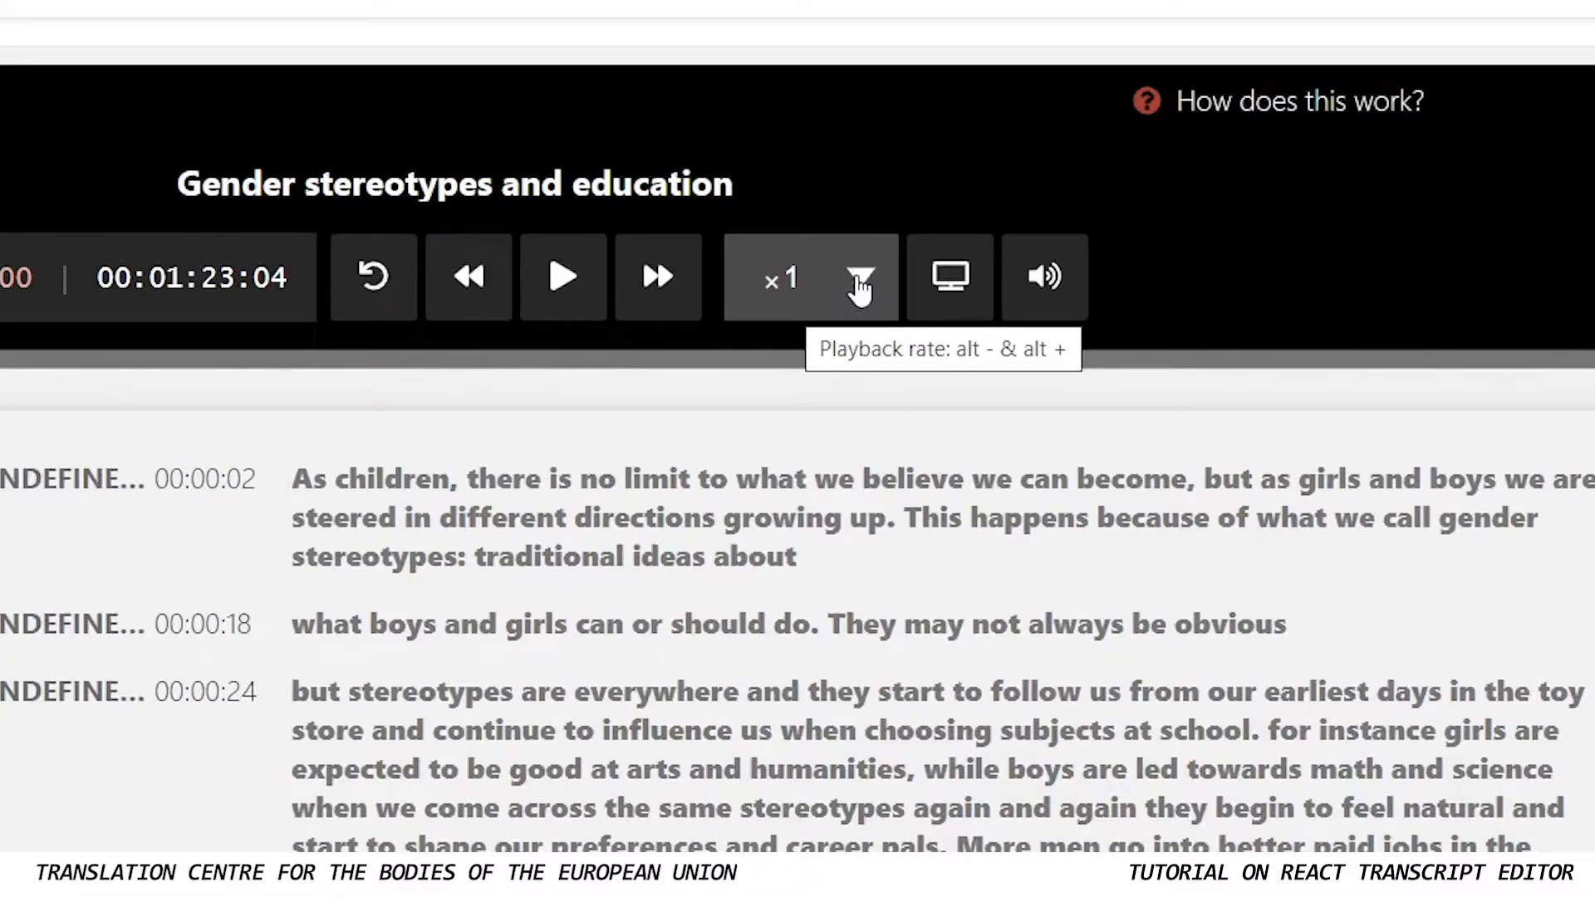
click(860, 282)
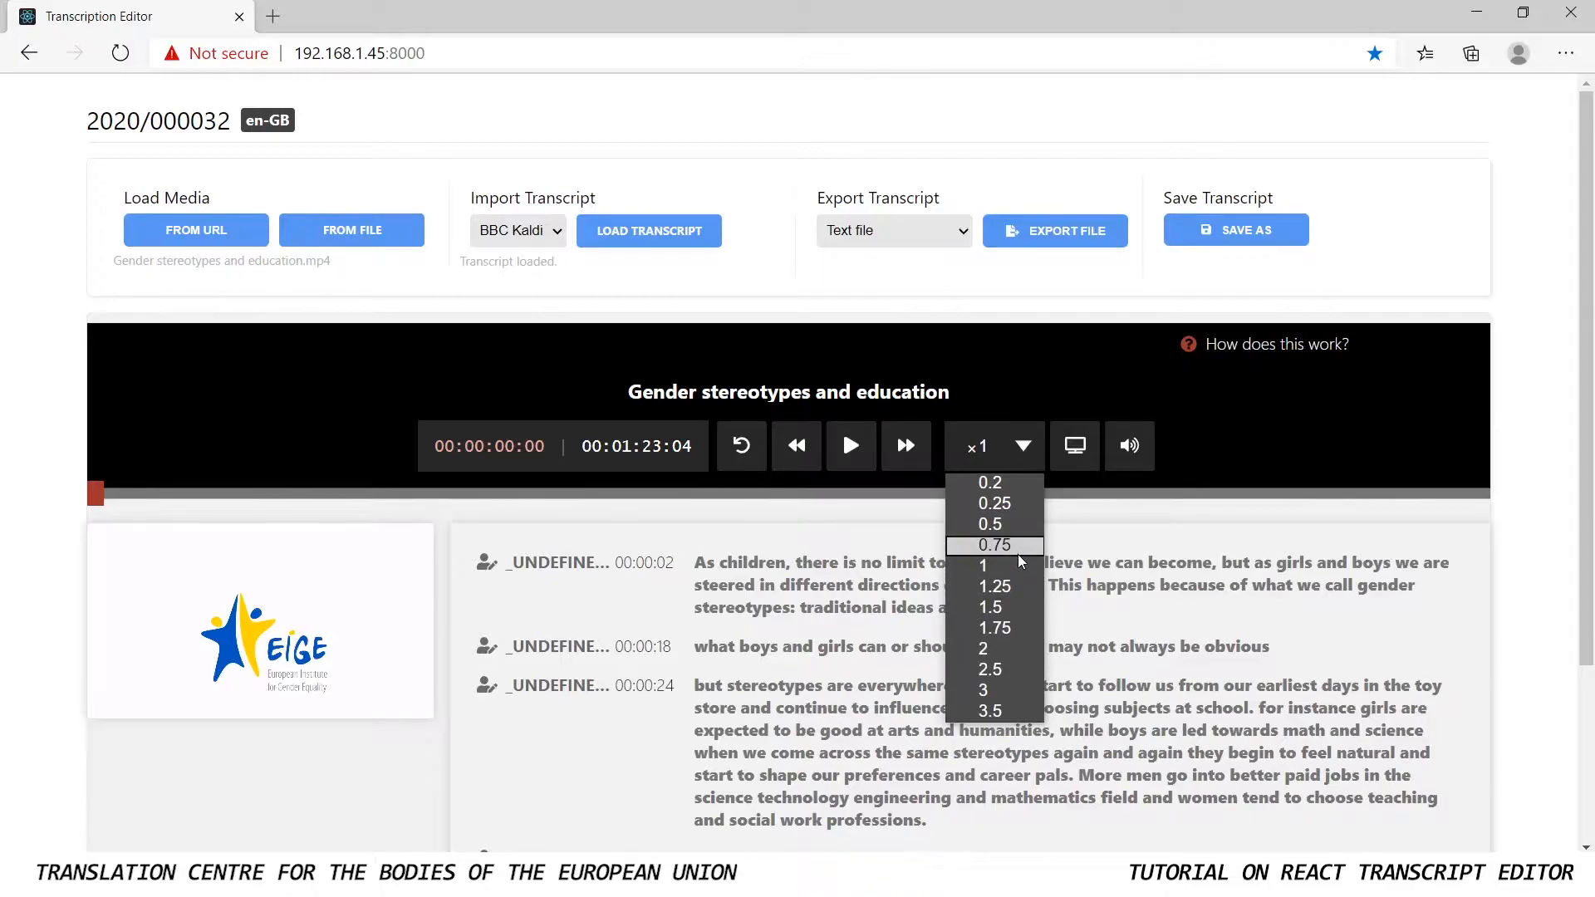
click(1020, 450)
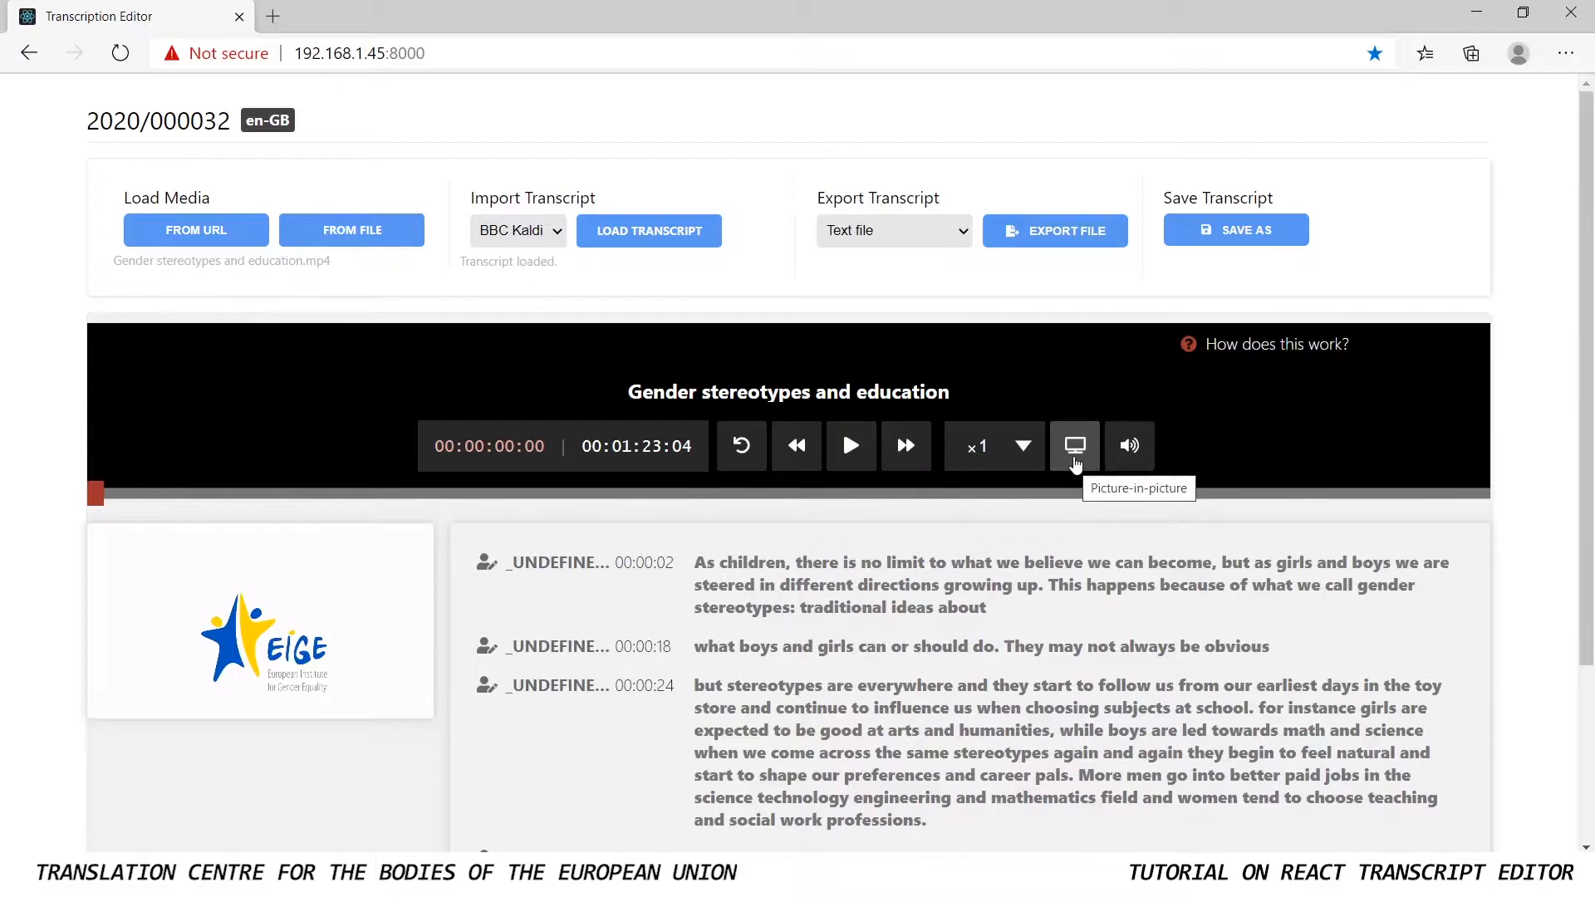
Try the picture-in-picture view of the video by moving and shrinking its floating window, and return the video to the page
click(1074, 446)
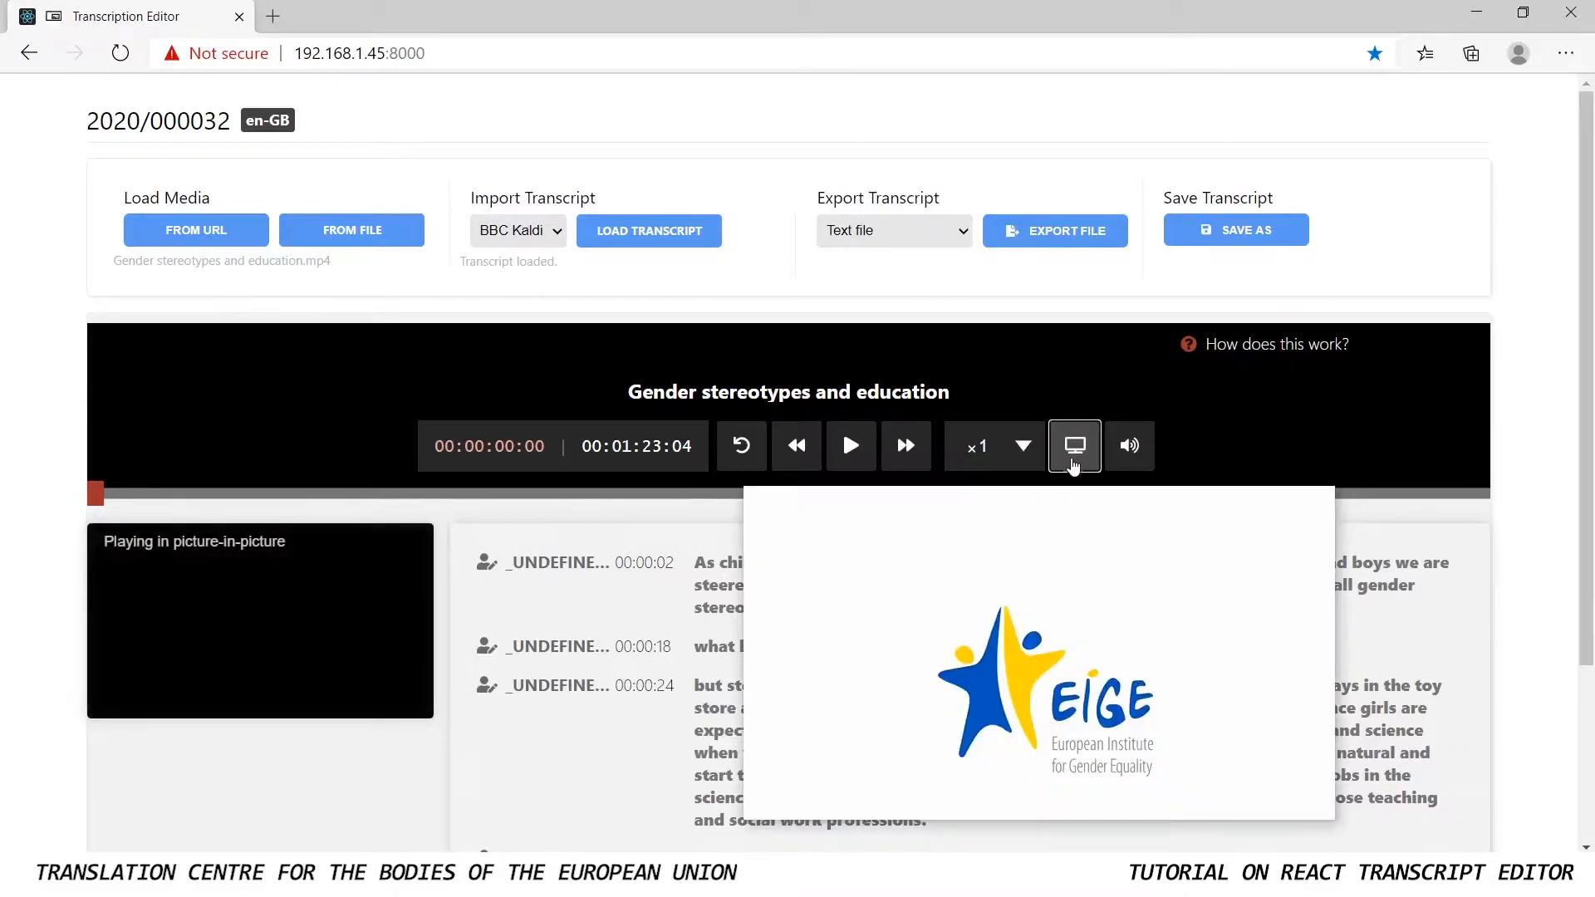
mouse_move(985, 537)
drag(1021, 612, 950, 560)
mouse_move(871, 532)
mouse_down()
mouse_move(846, 550)
mouse_move(962, 516)
mouse_move(814, 535)
mouse_move(818, 499)
mouse_move(872, 506)
mouse_up()
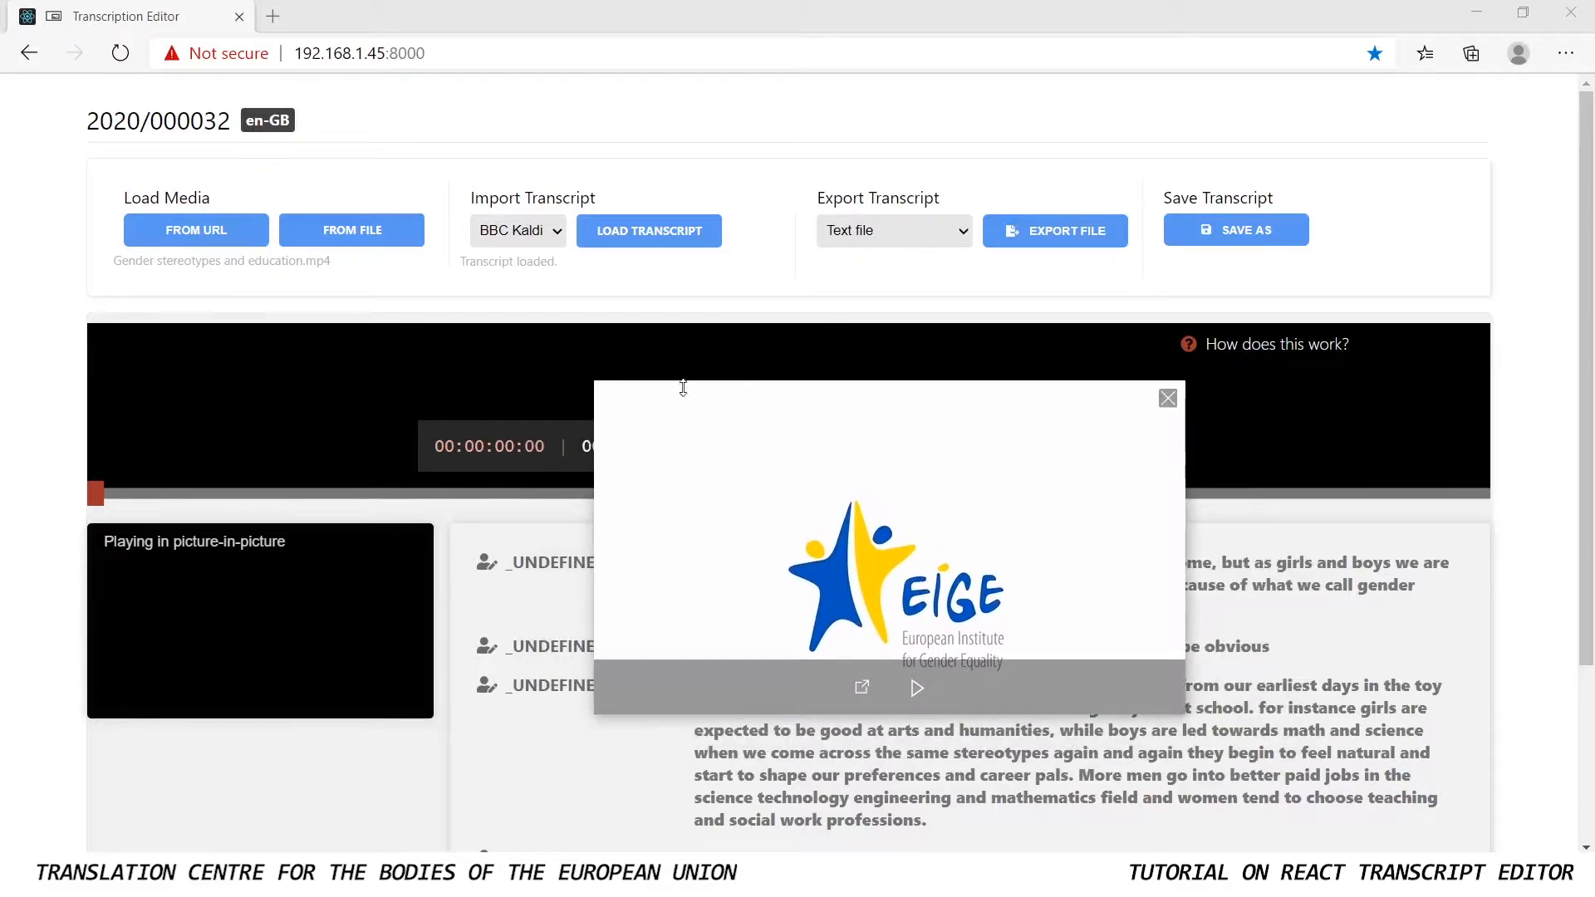
drag(596, 380, 665, 421)
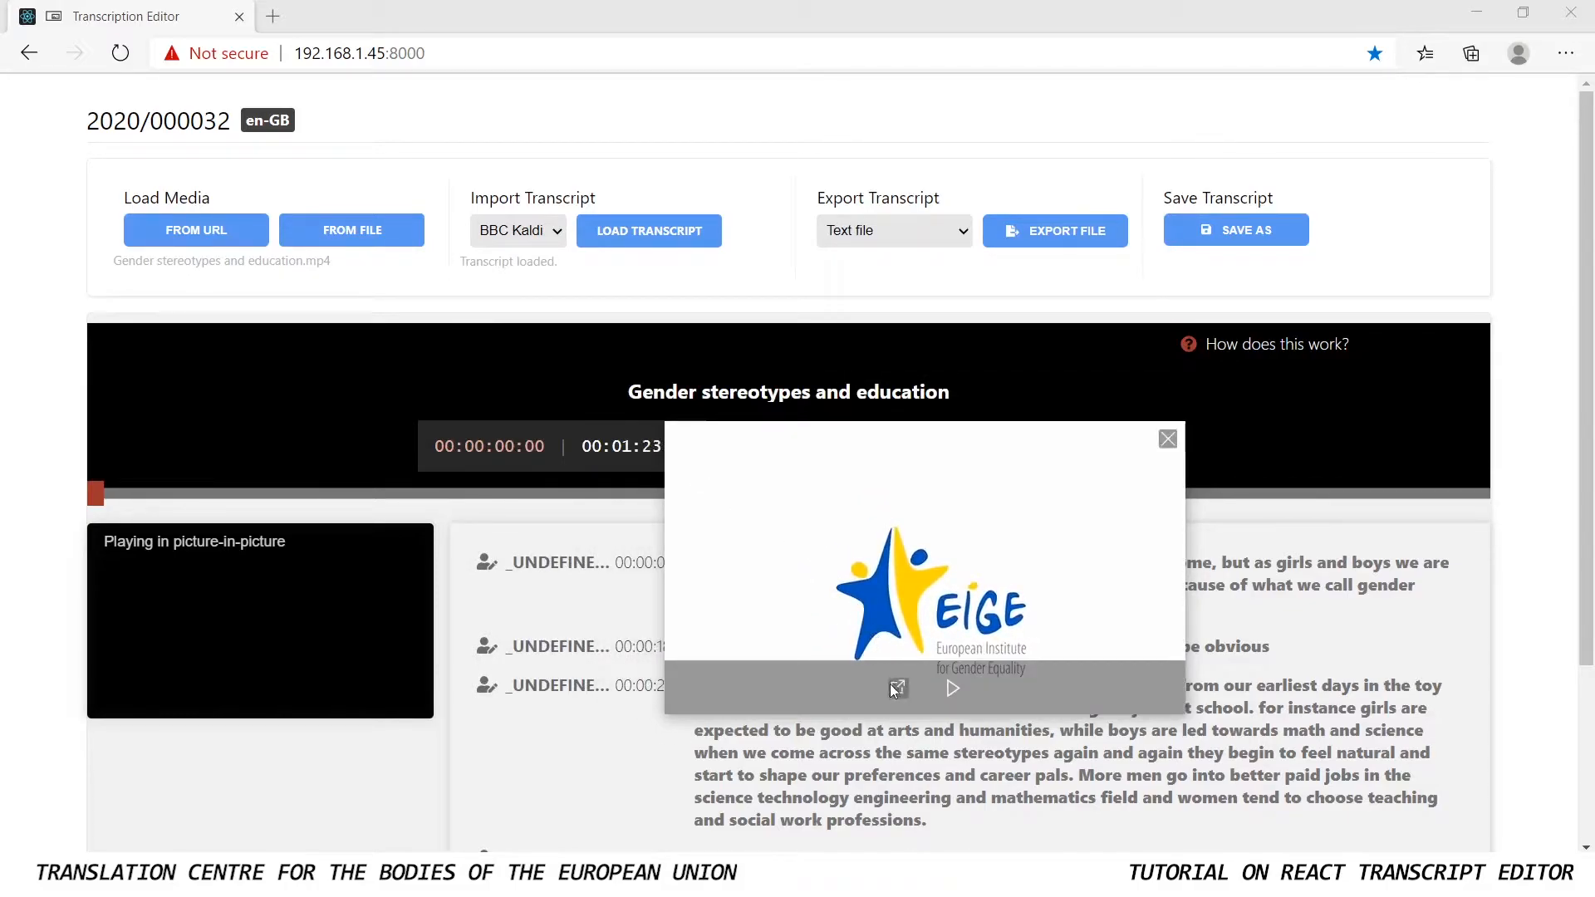
drag(908, 537, 758, 671)
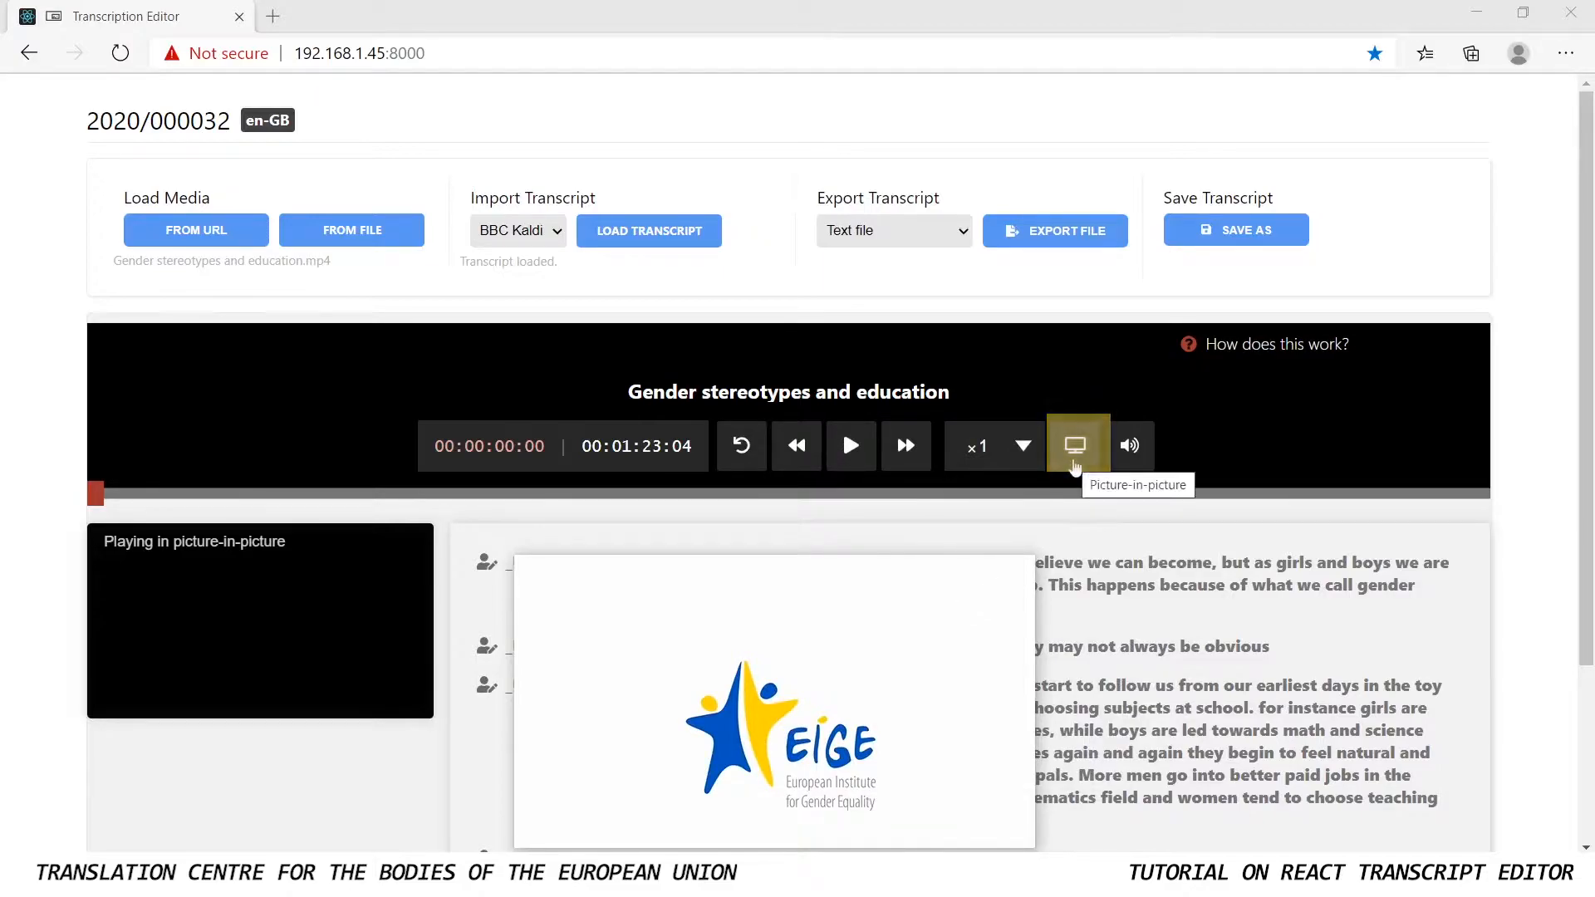
click(1075, 465)
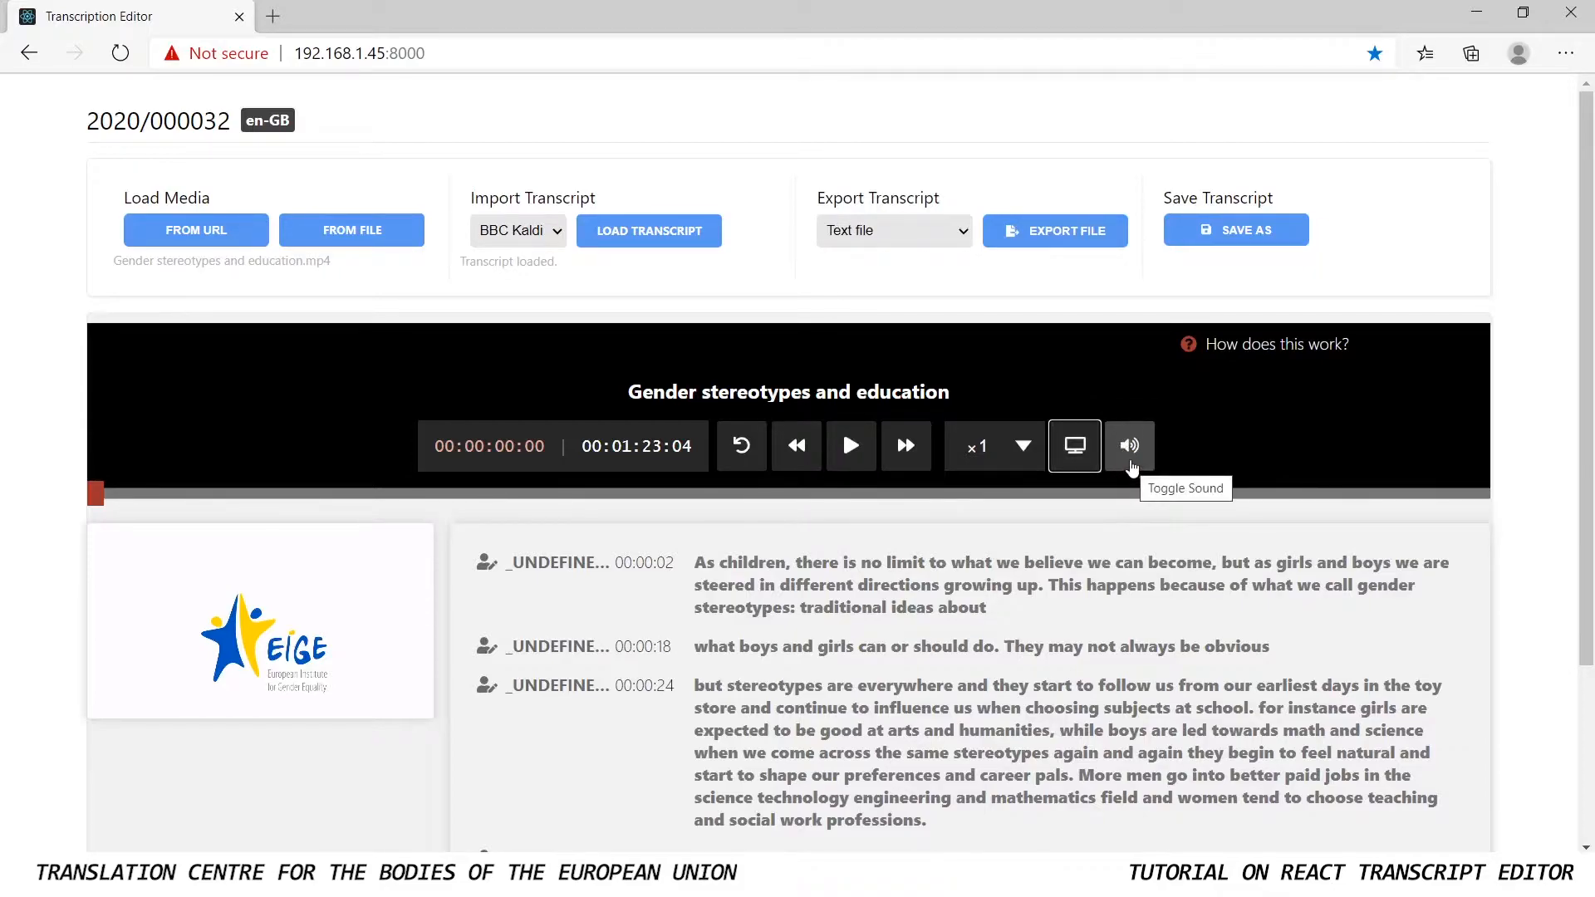
Mute and unmute the video, and play it from the beginning, pausing at about 00:00:11
click(1132, 466)
click(1126, 445)
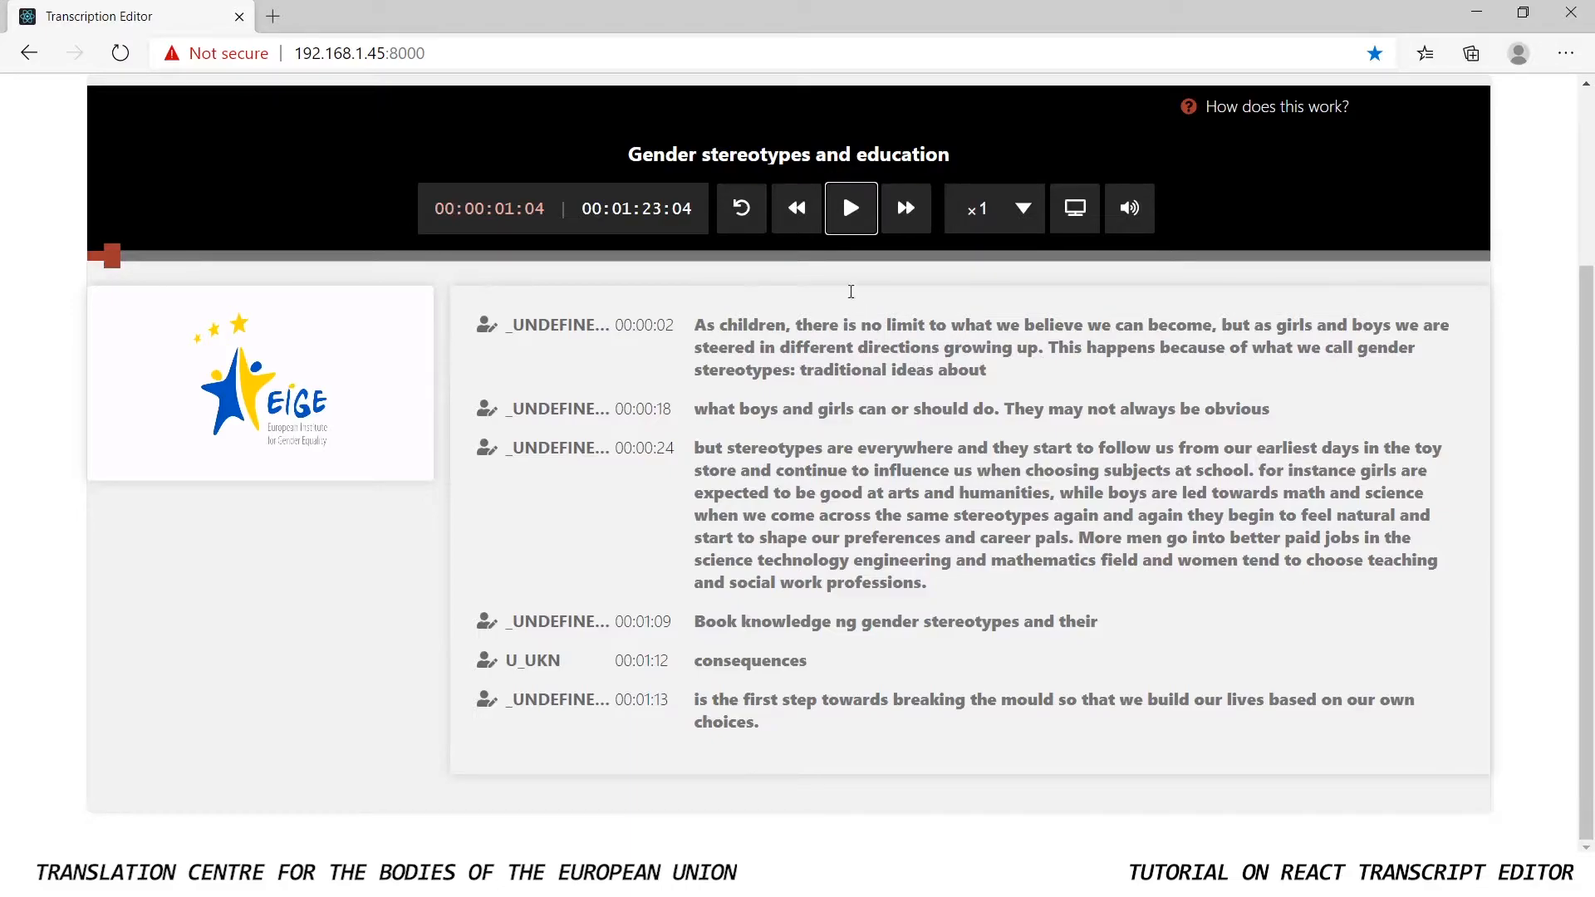
click(849, 210)
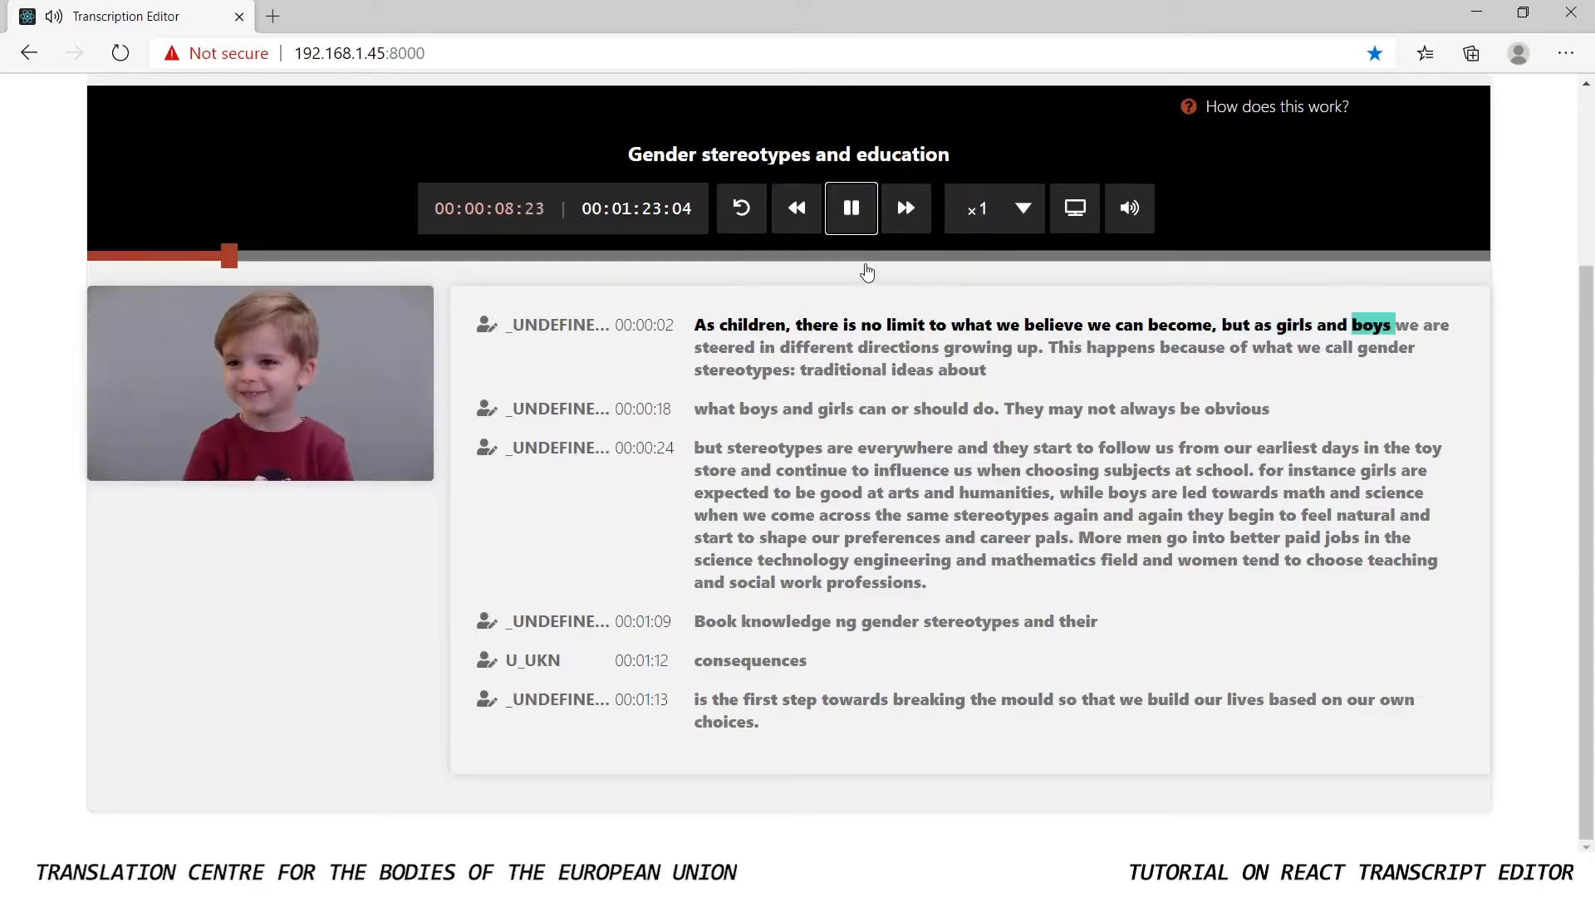
click(851, 207)
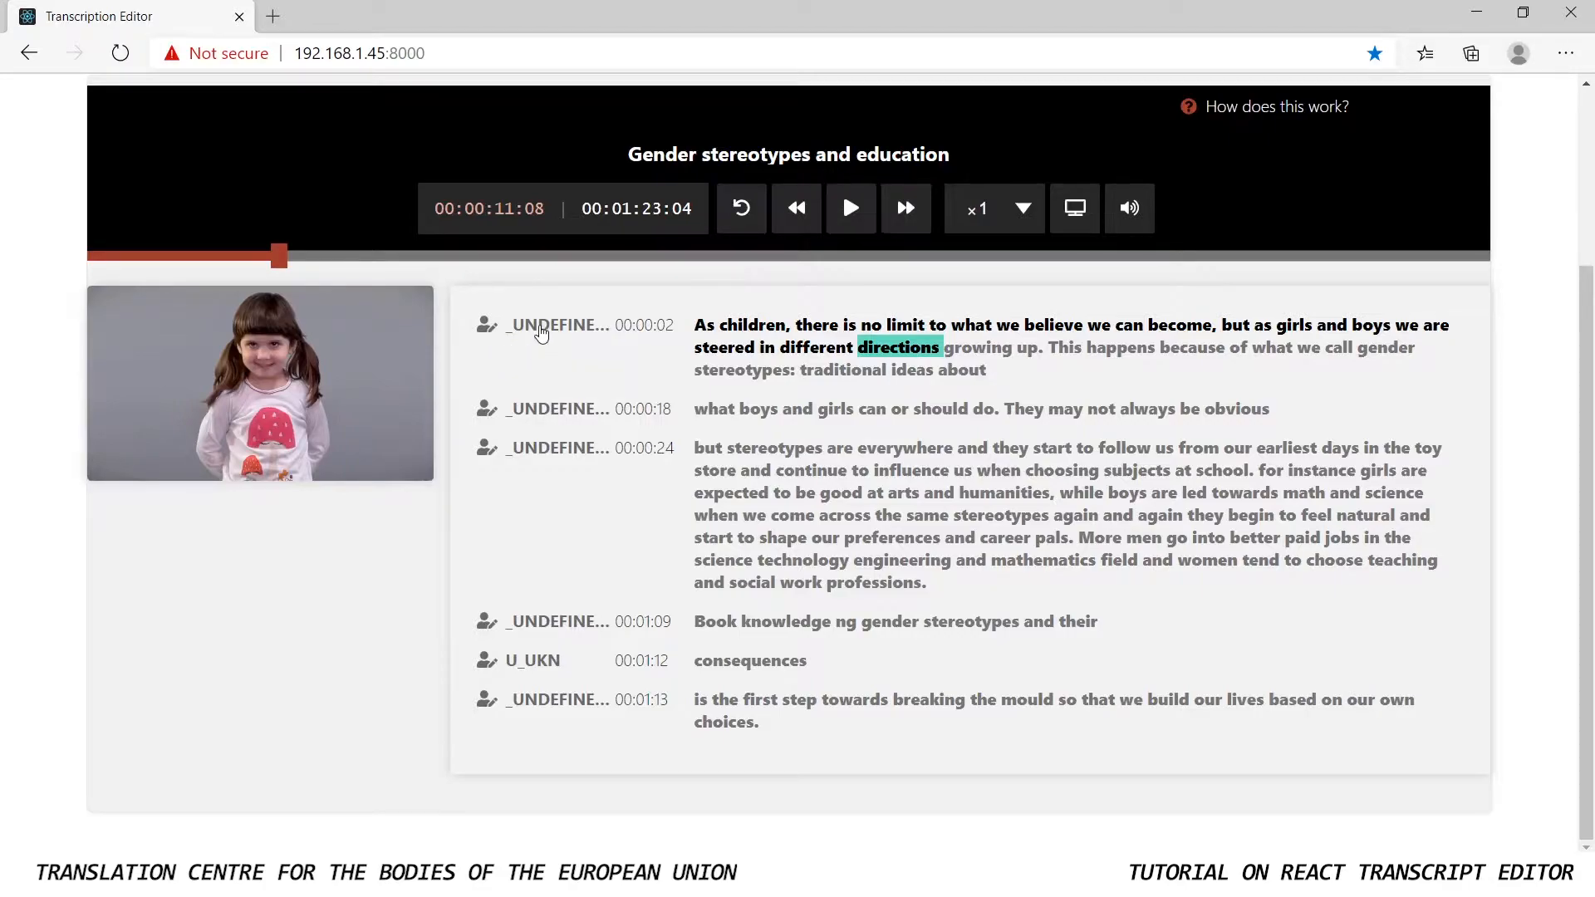
Rename the speaker of the first paragraph to "Narrator" and replace all occurrences of that speaker
click(538, 332)
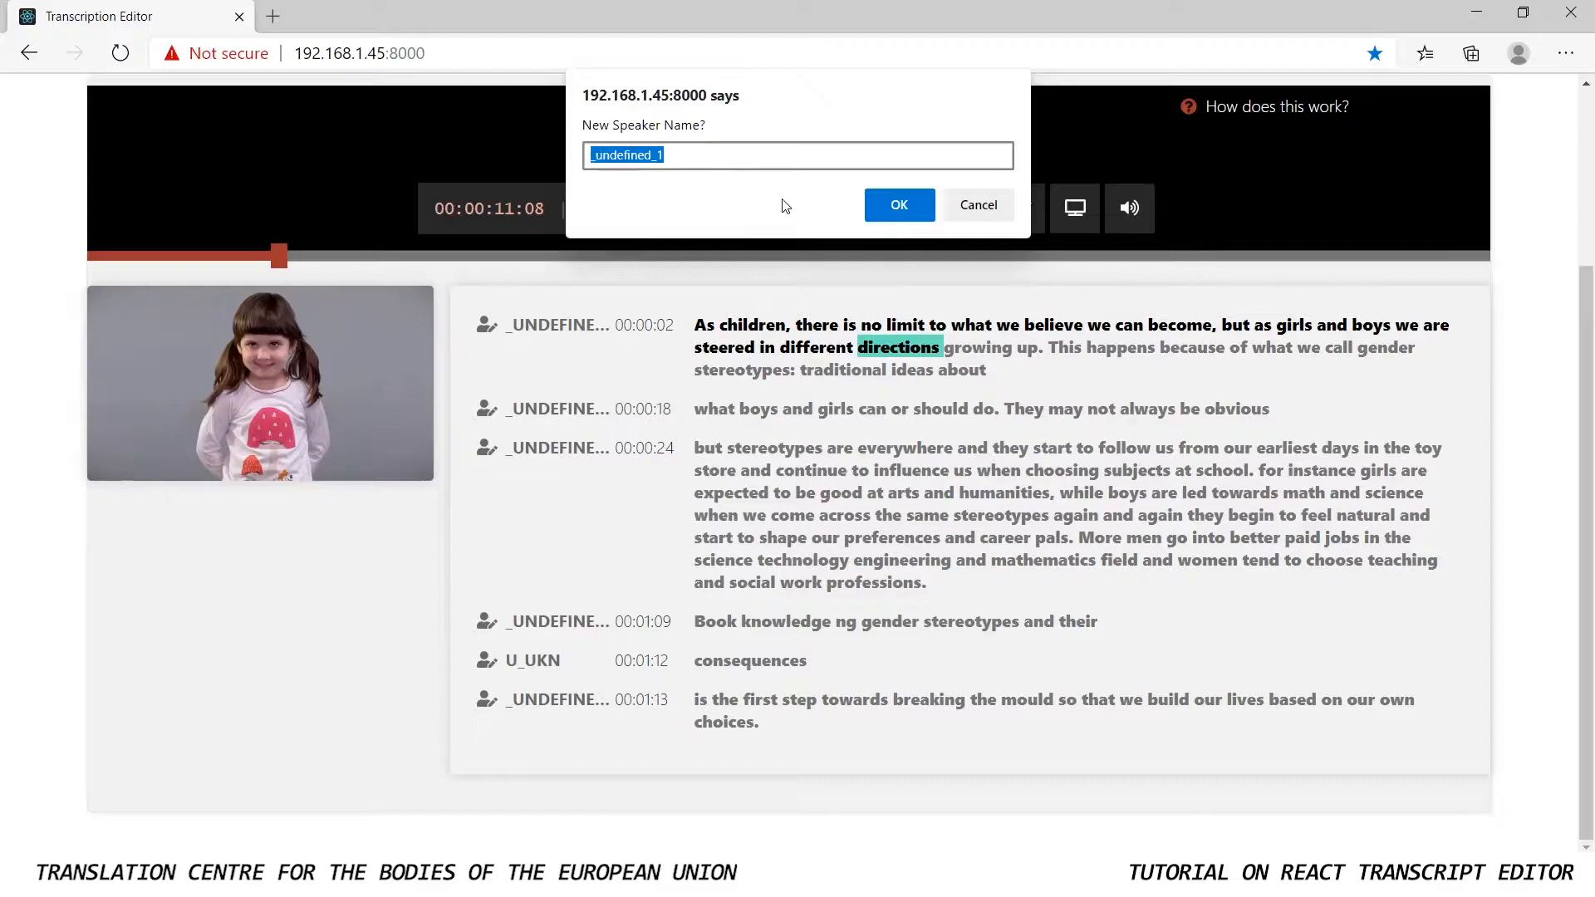
key(BackSpace)
text(Narrator)
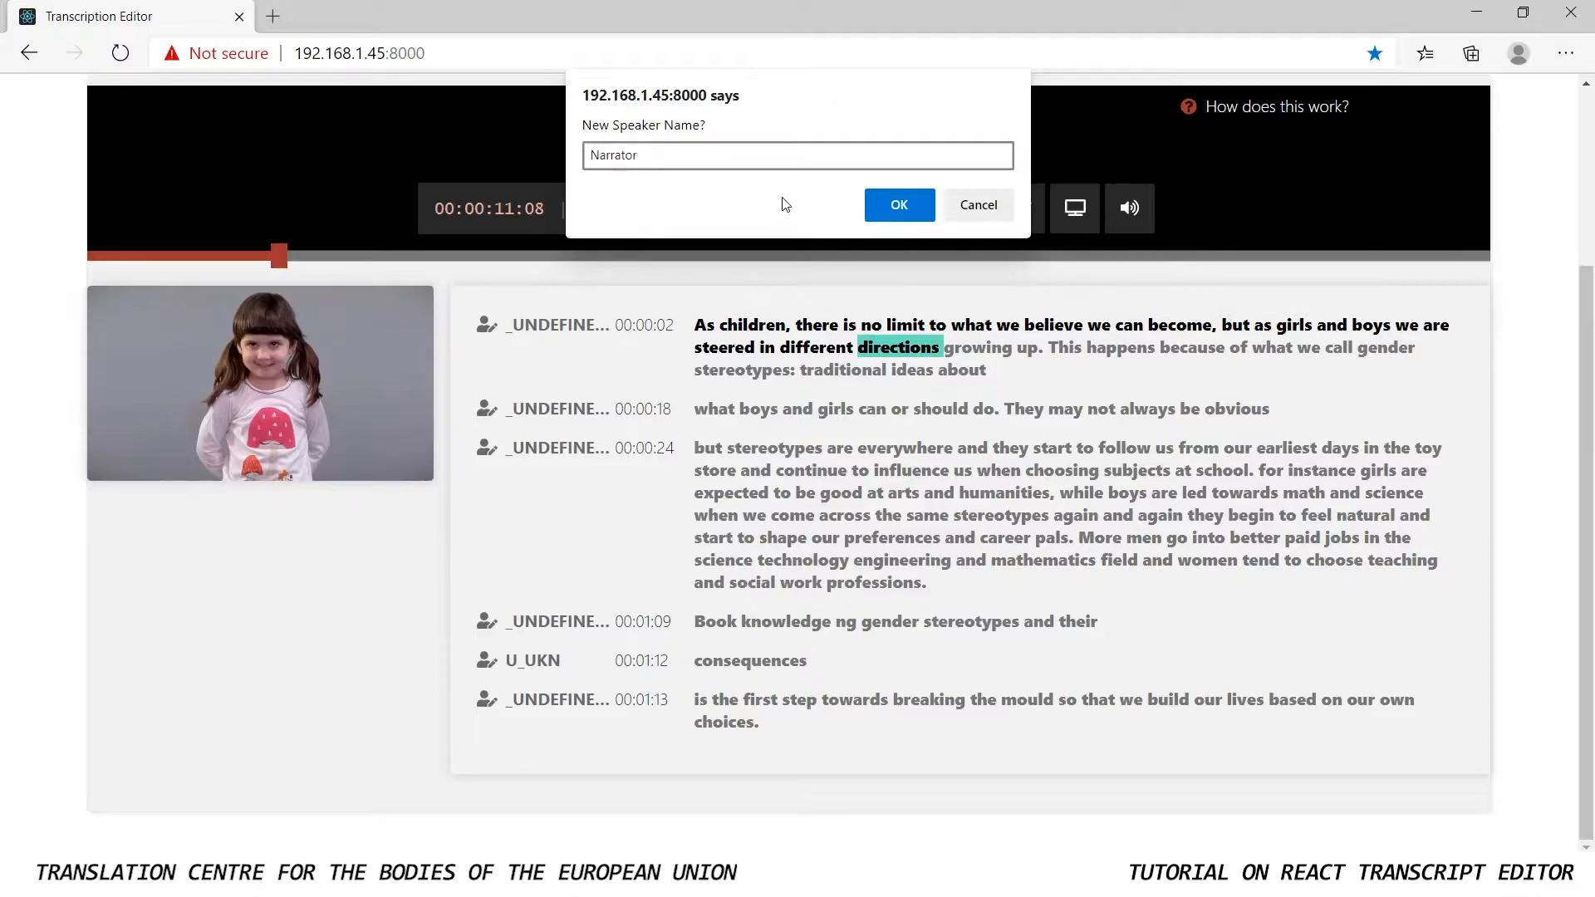
click(899, 204)
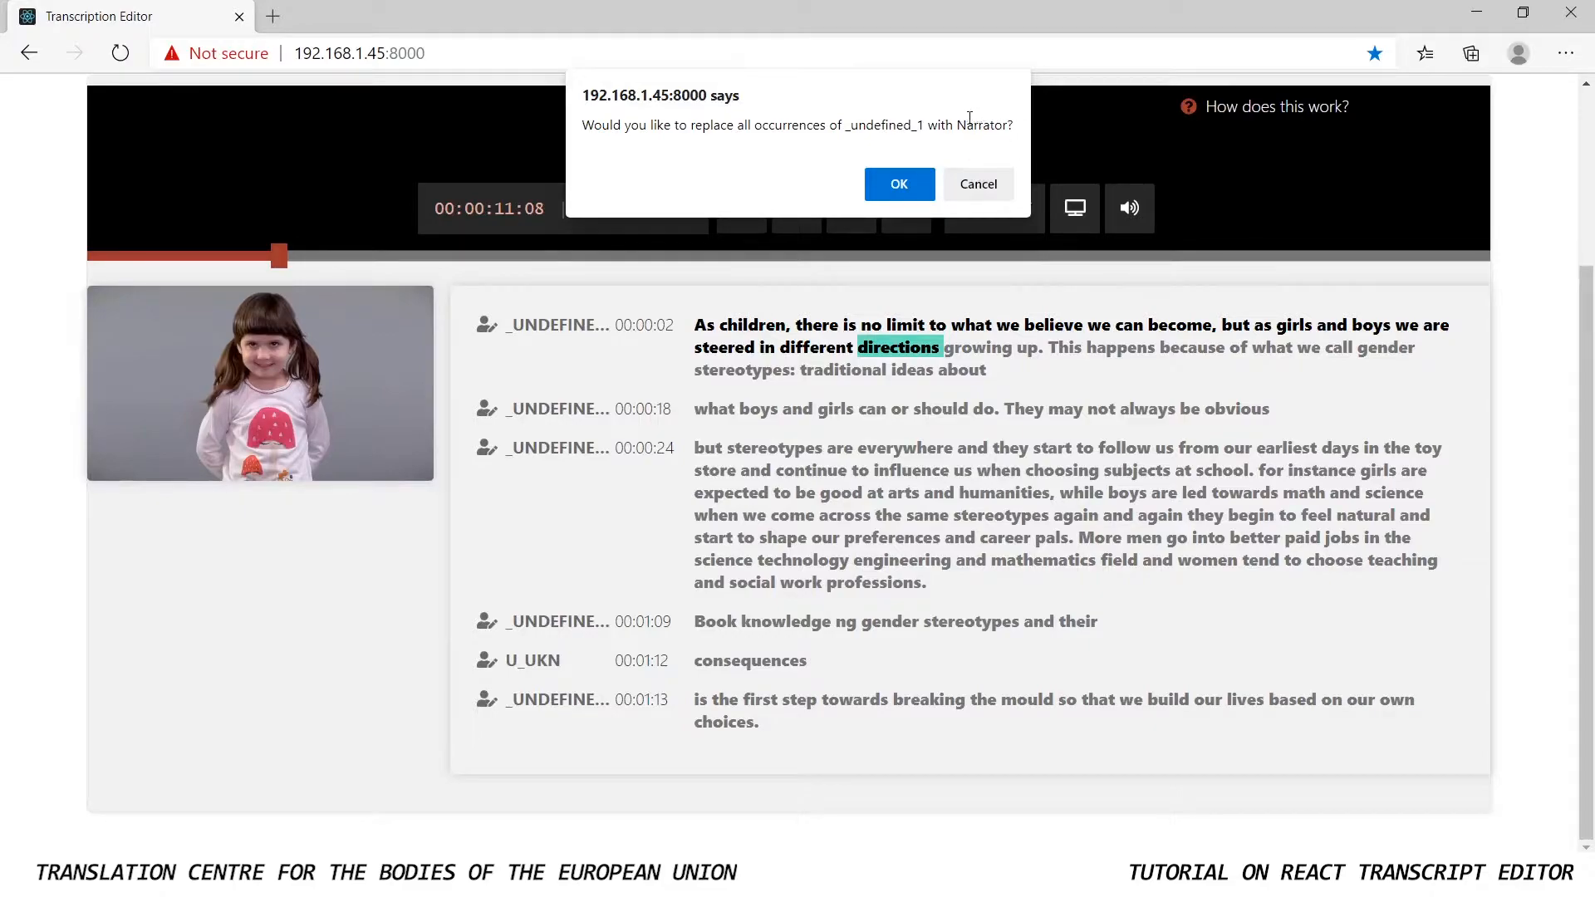
click(900, 184)
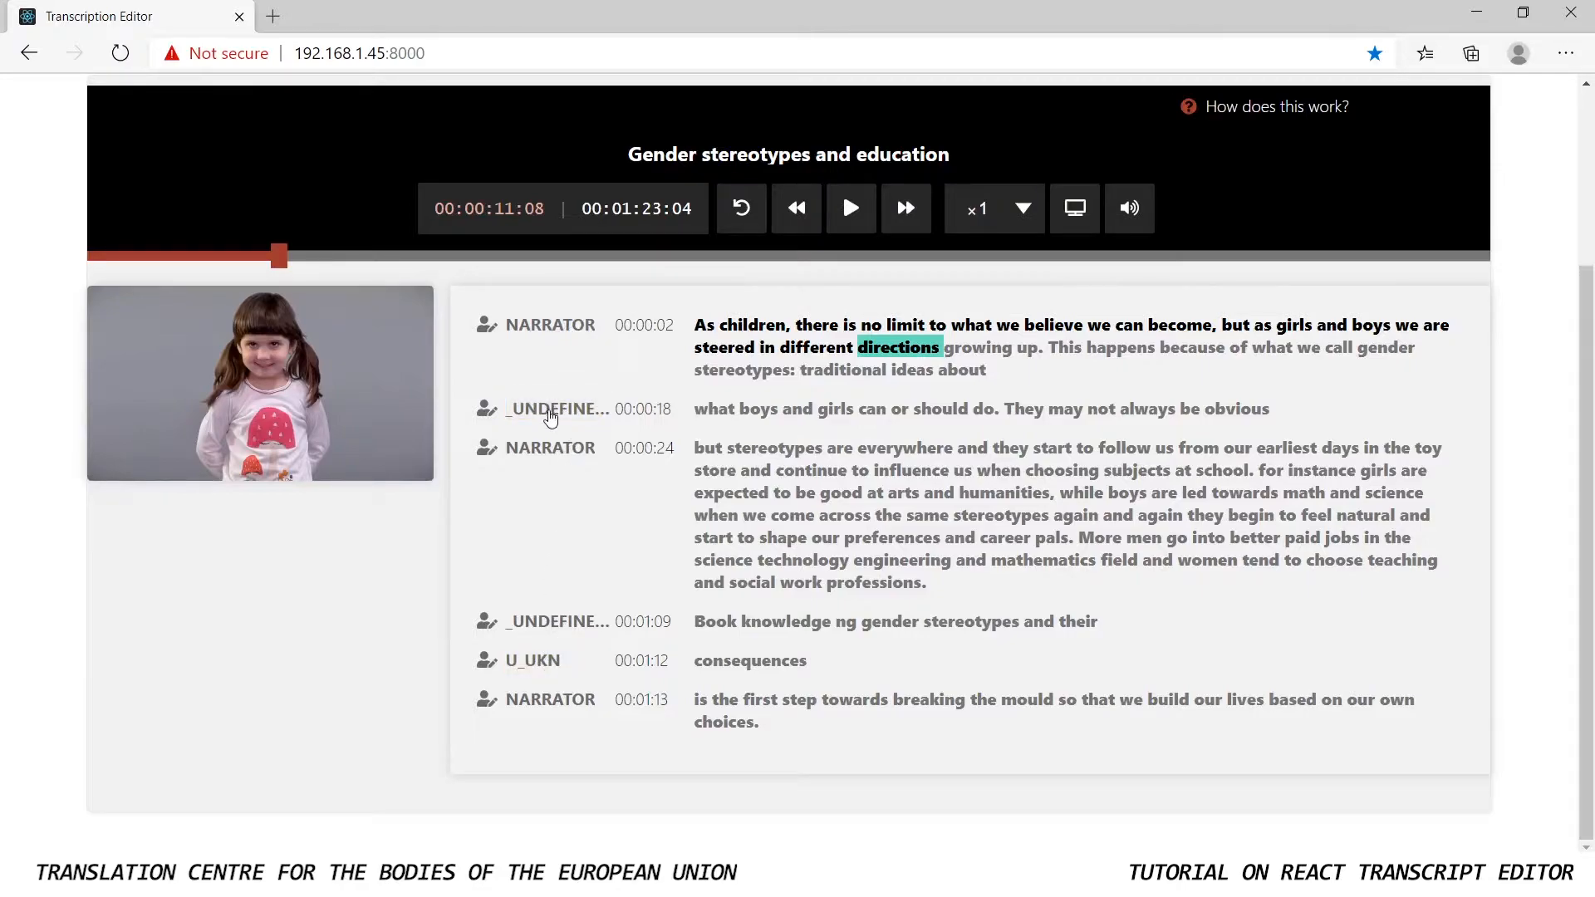
Rename the speaker of the 00:00:18 paragraph to "Narrator", replacing every occurrence of that speaker
click(546, 413)
key(BackSpace)
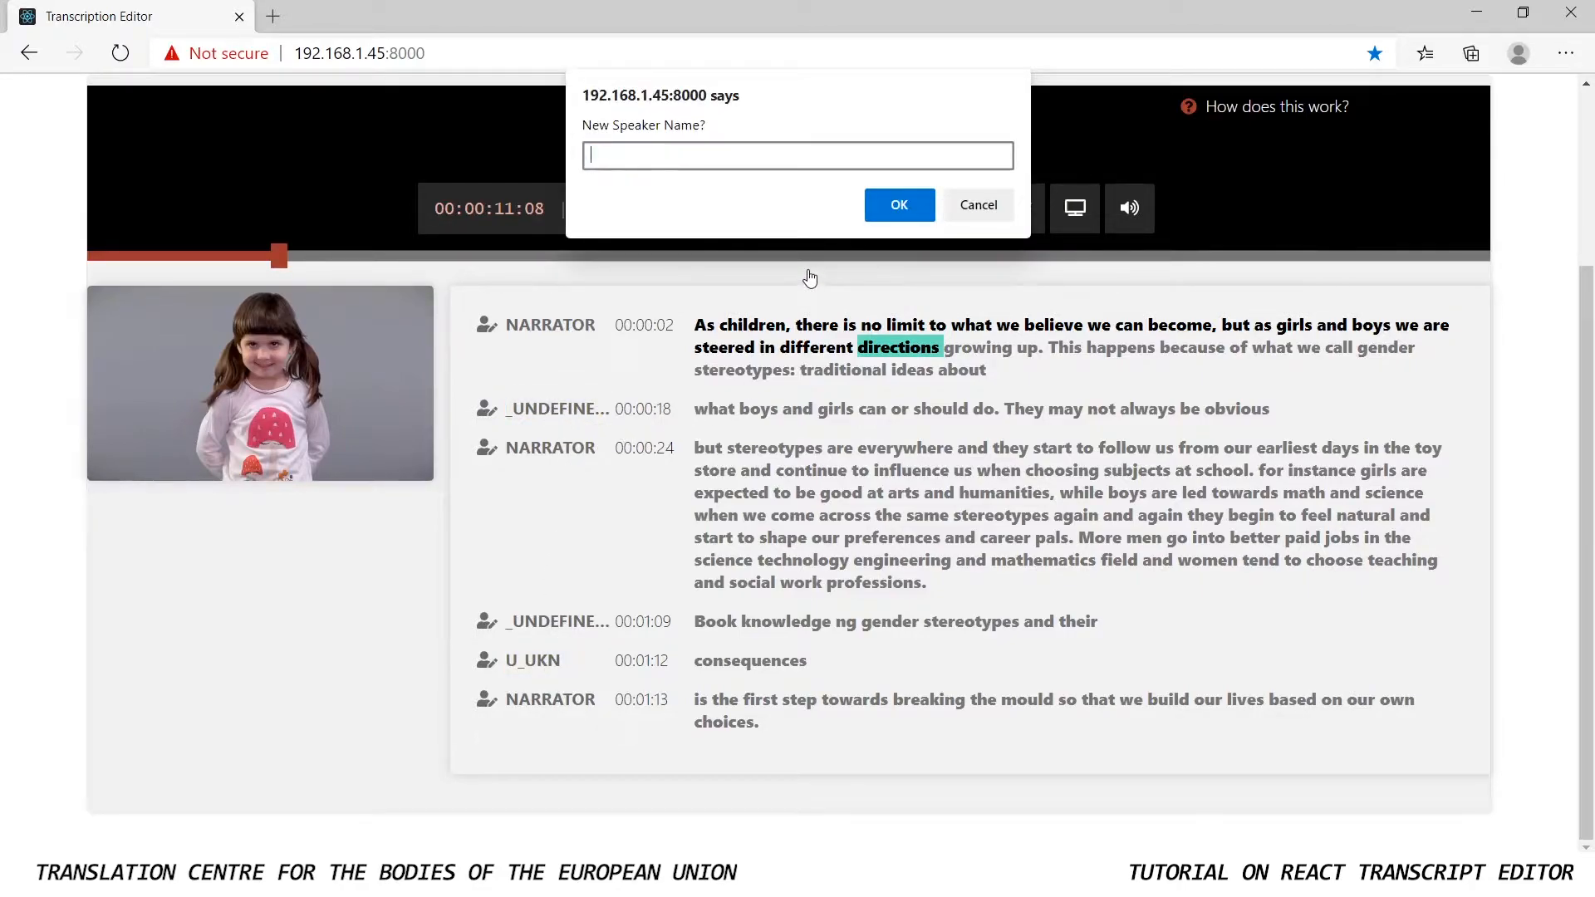
text(Narrator)
click(899, 203)
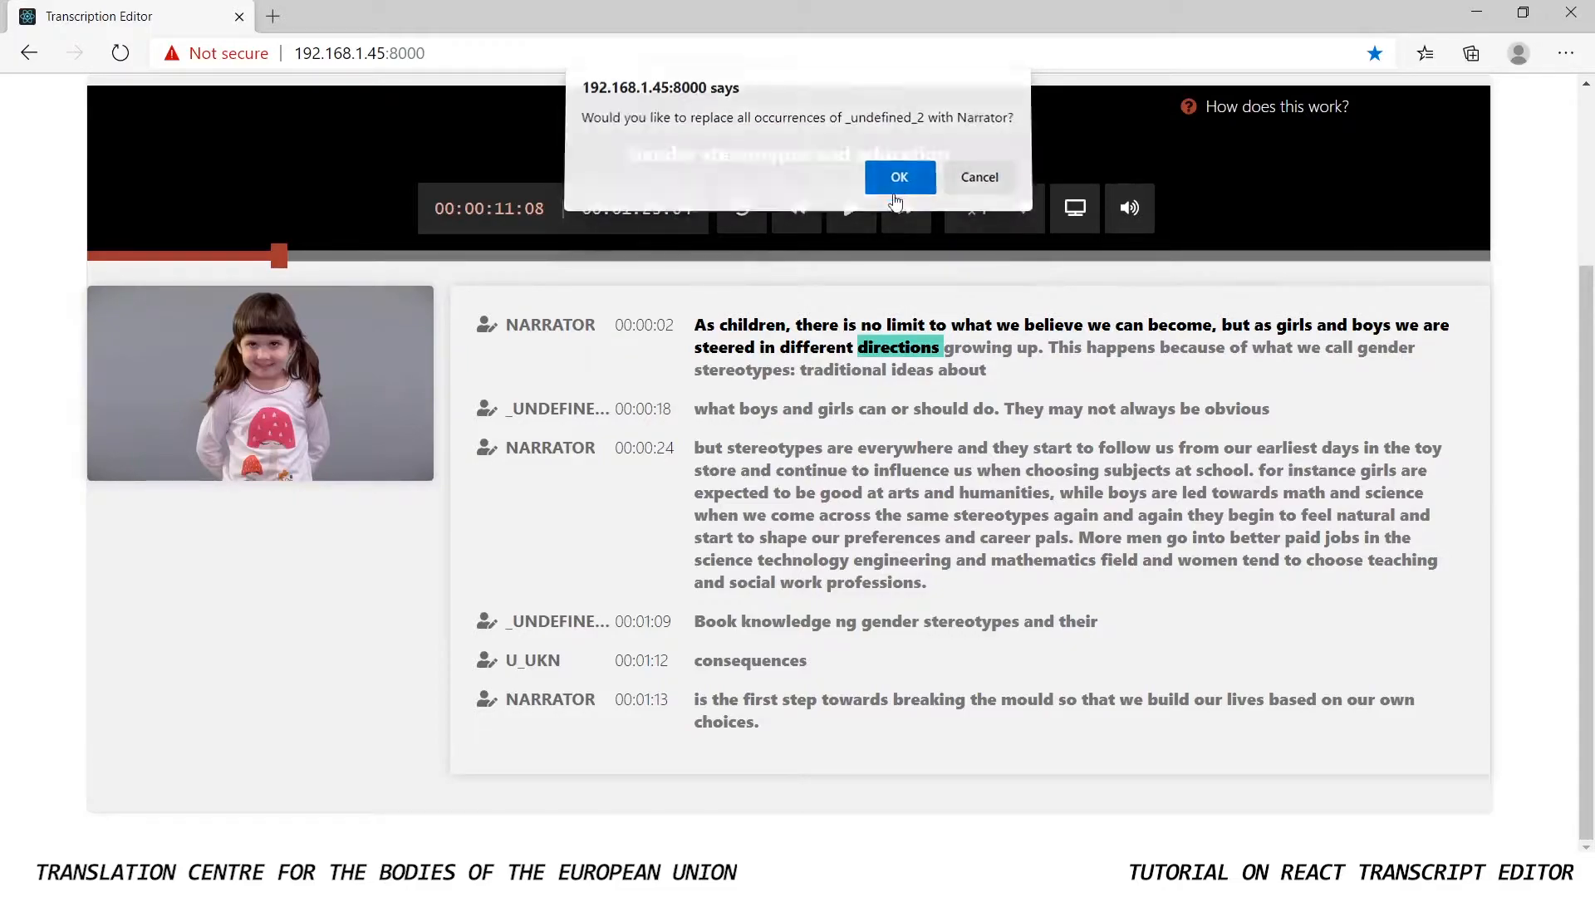
click(899, 182)
Rename the U_UKN speaker of the 00:01:12 paragraph to "Narrator" for all occurrences
click(550, 662)
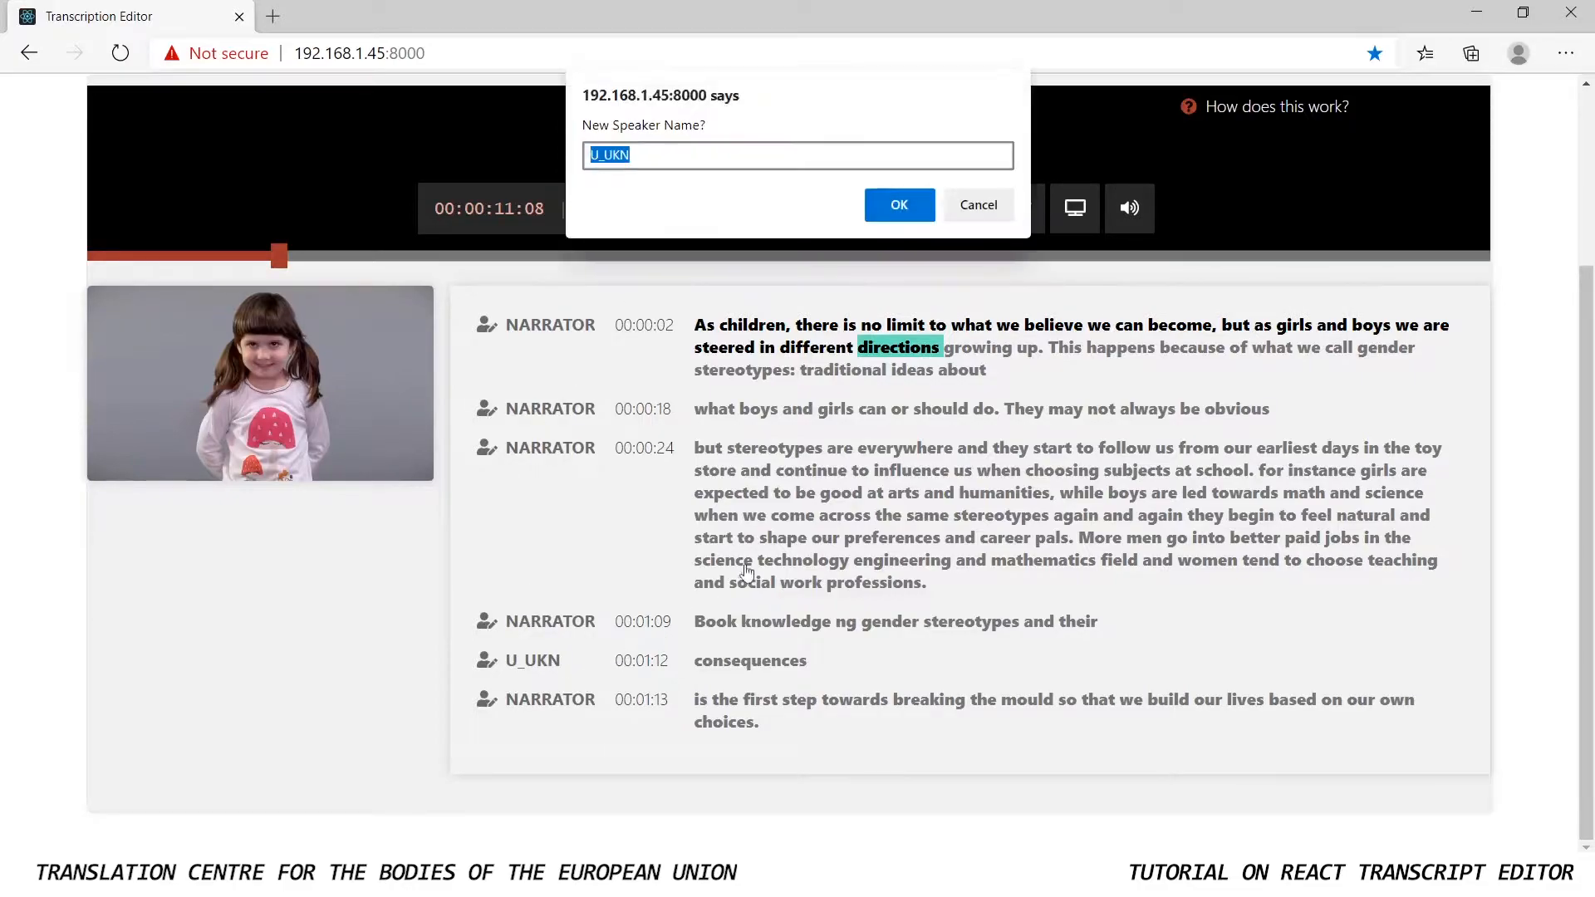
key(BackSpace)
text(Narrator)
click(914, 206)
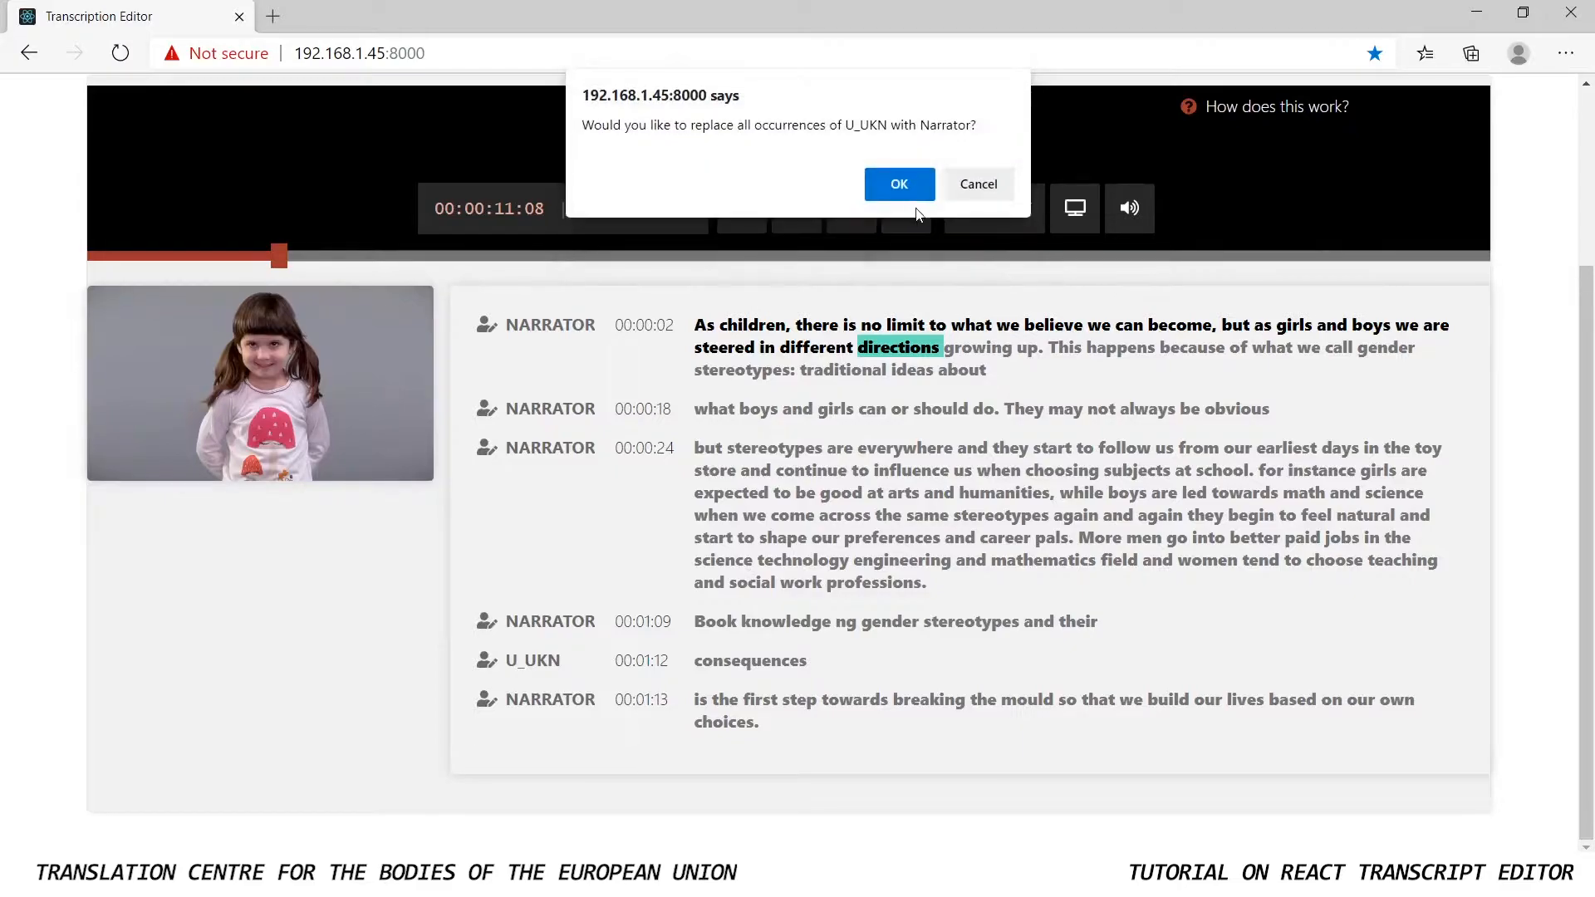
click(904, 183)
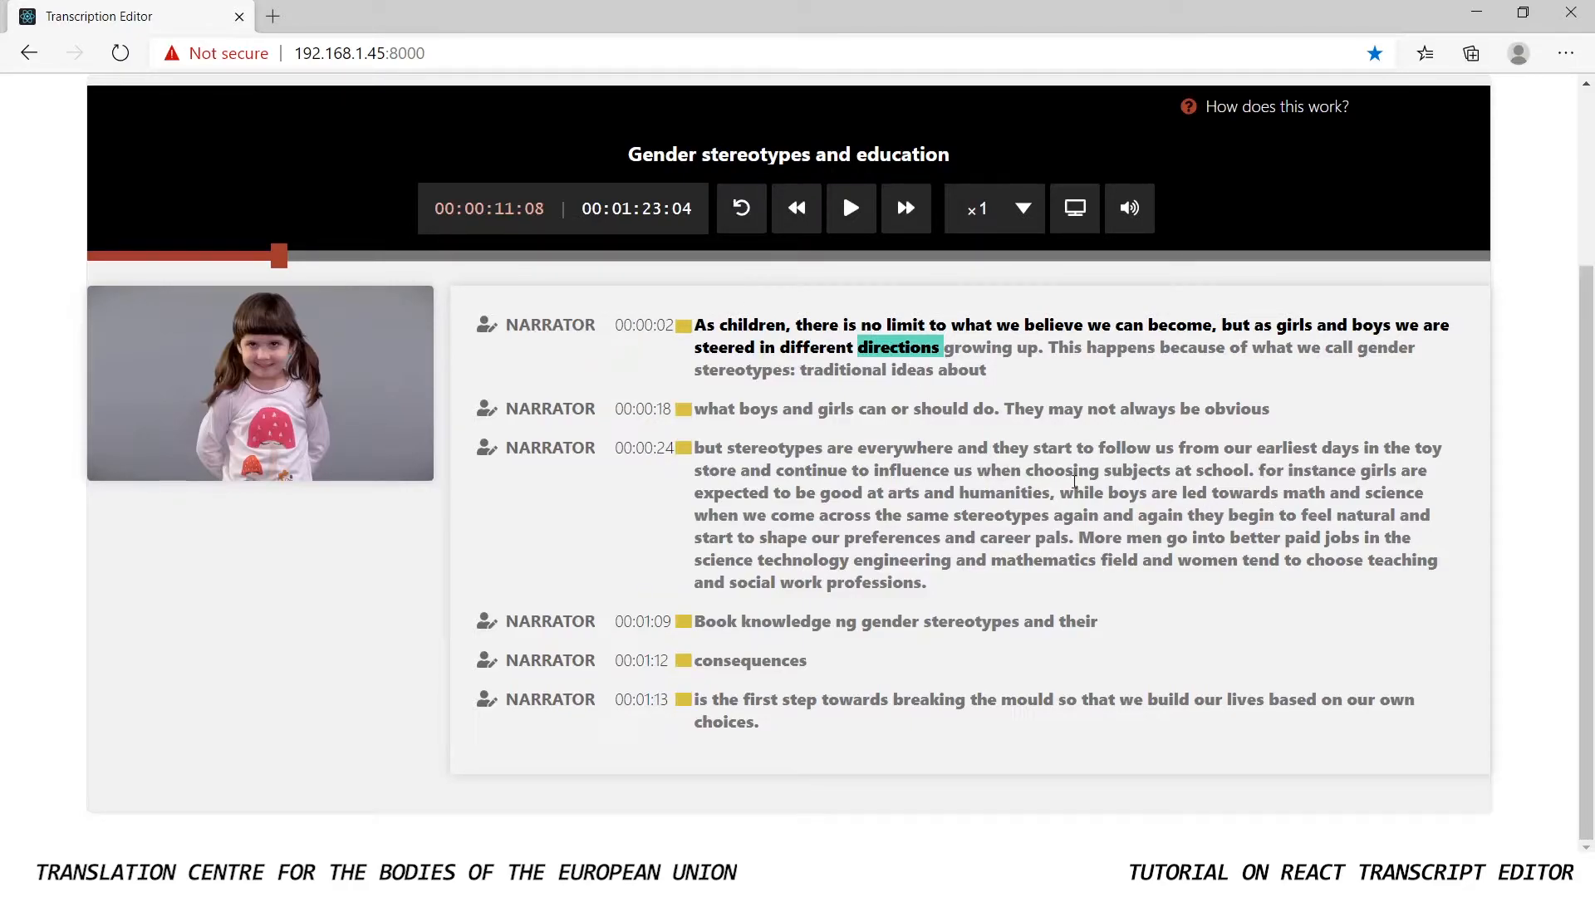
Split the 00:00:24 paragraph in two so that a new paragraph starts at "for instance girls are expected"
click(1257, 471)
key(Return)
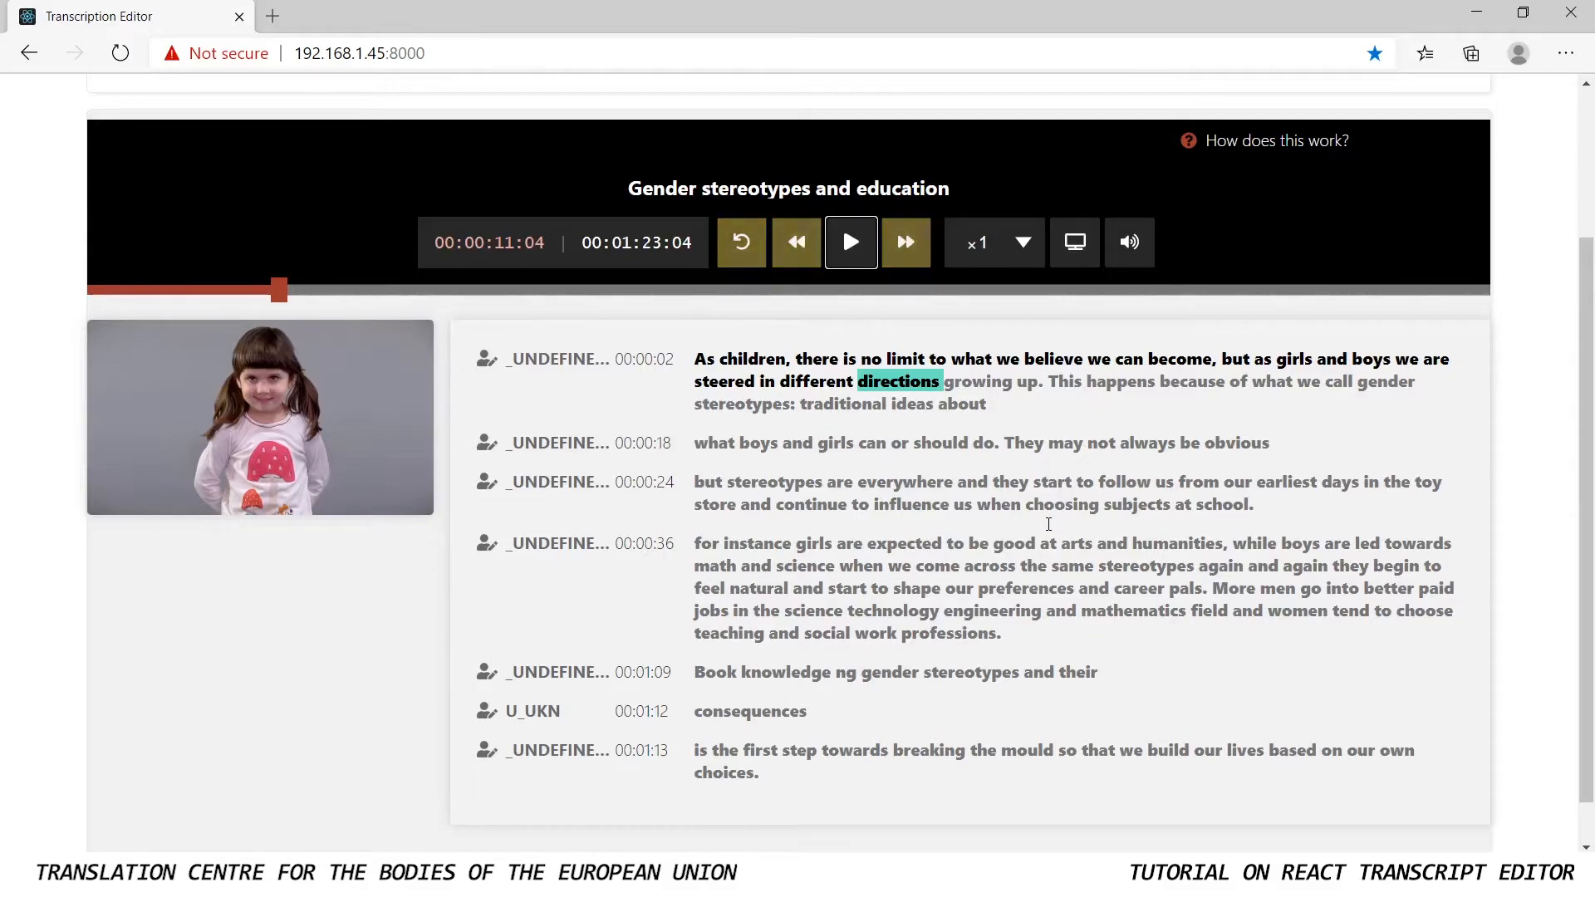
Try fast-forwarding, rewinding and rolling back the video, pause it, and jump to about 00:00:42 on the timeline
click(907, 242)
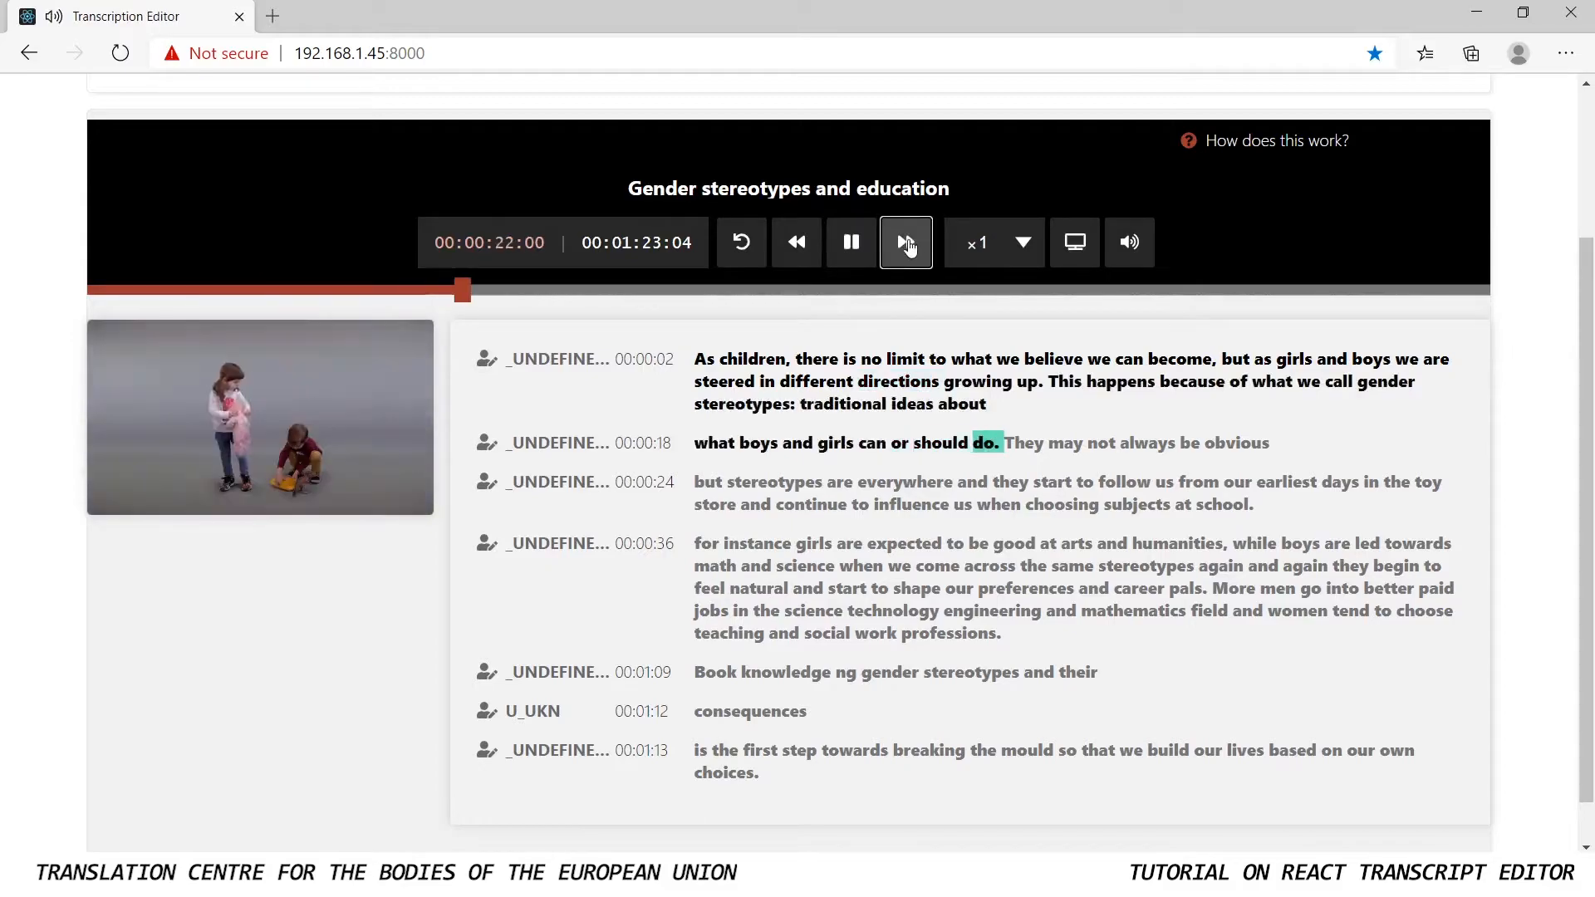
click(906, 242)
click(906, 242)
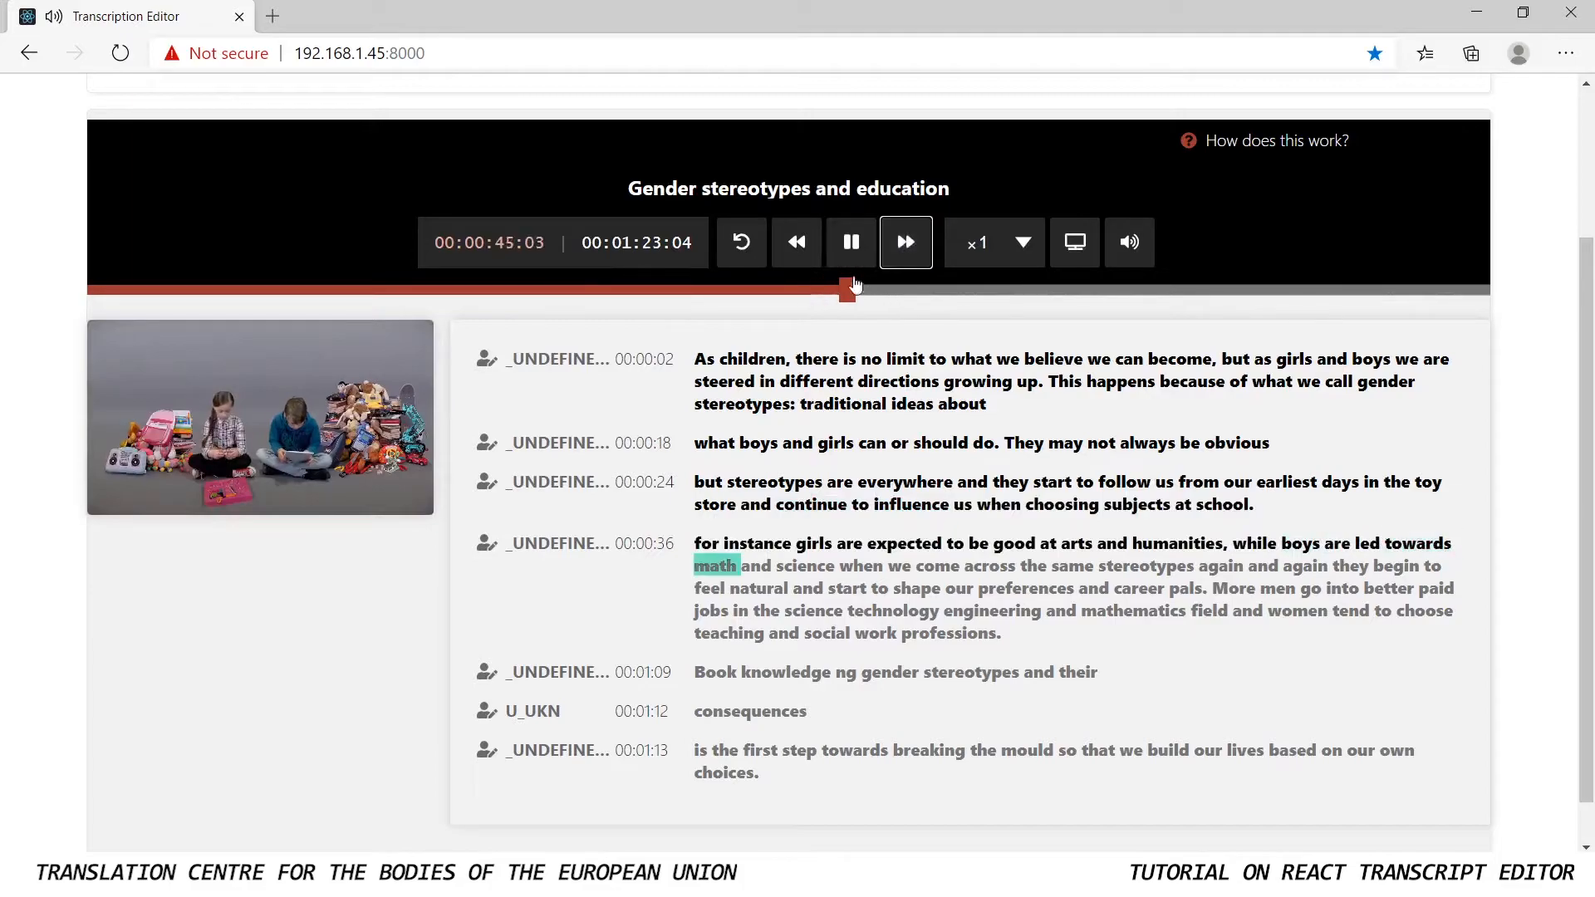
click(797, 247)
click(806, 254)
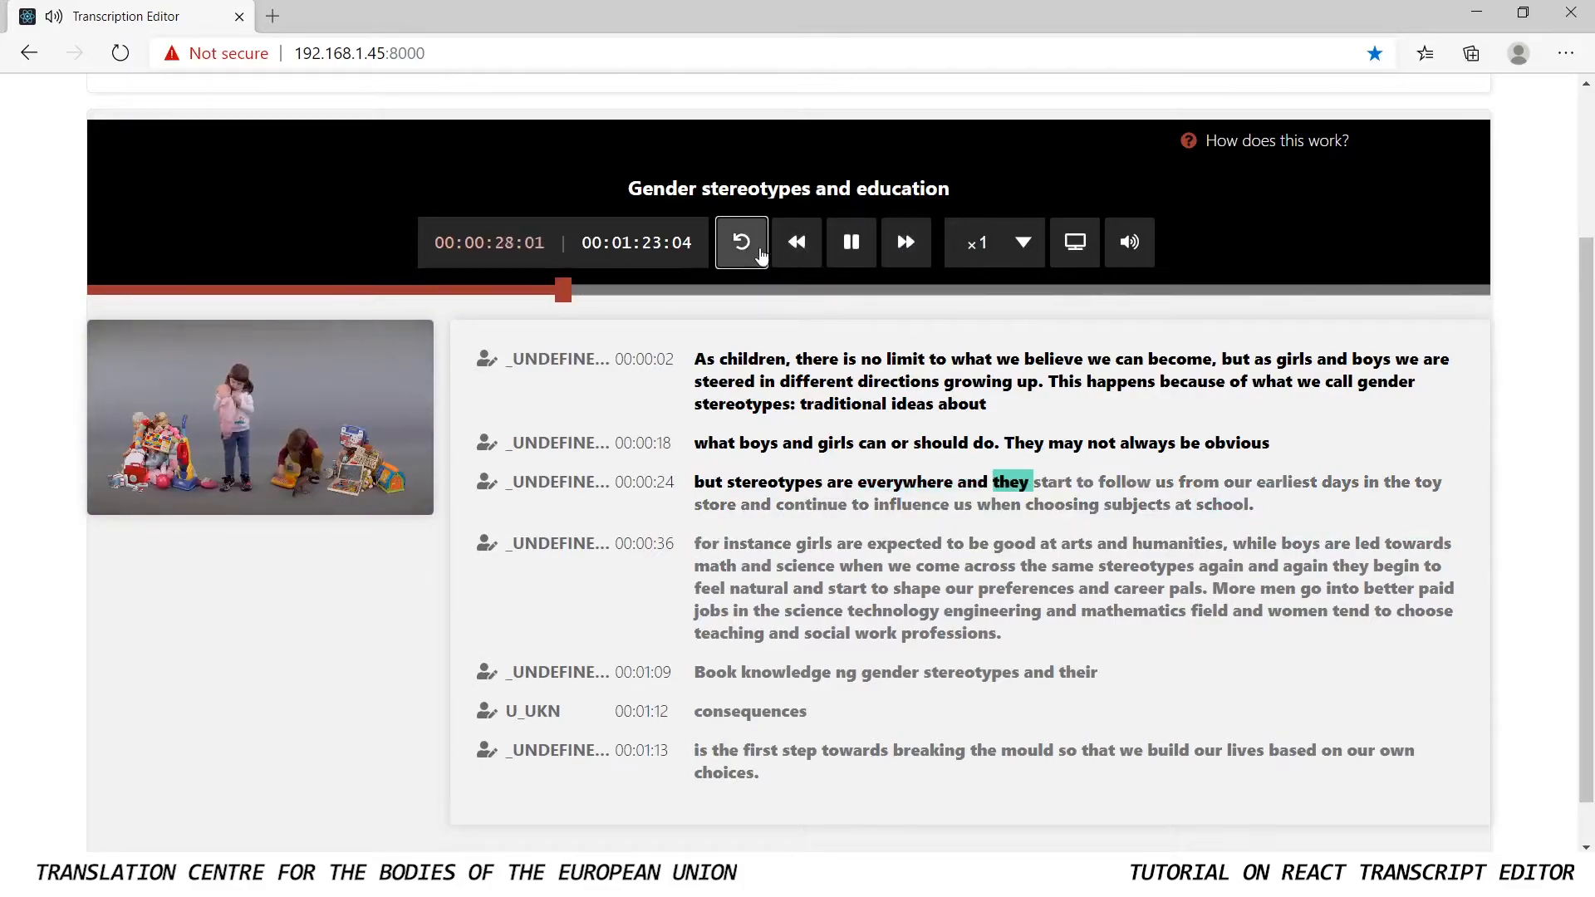
click(748, 248)
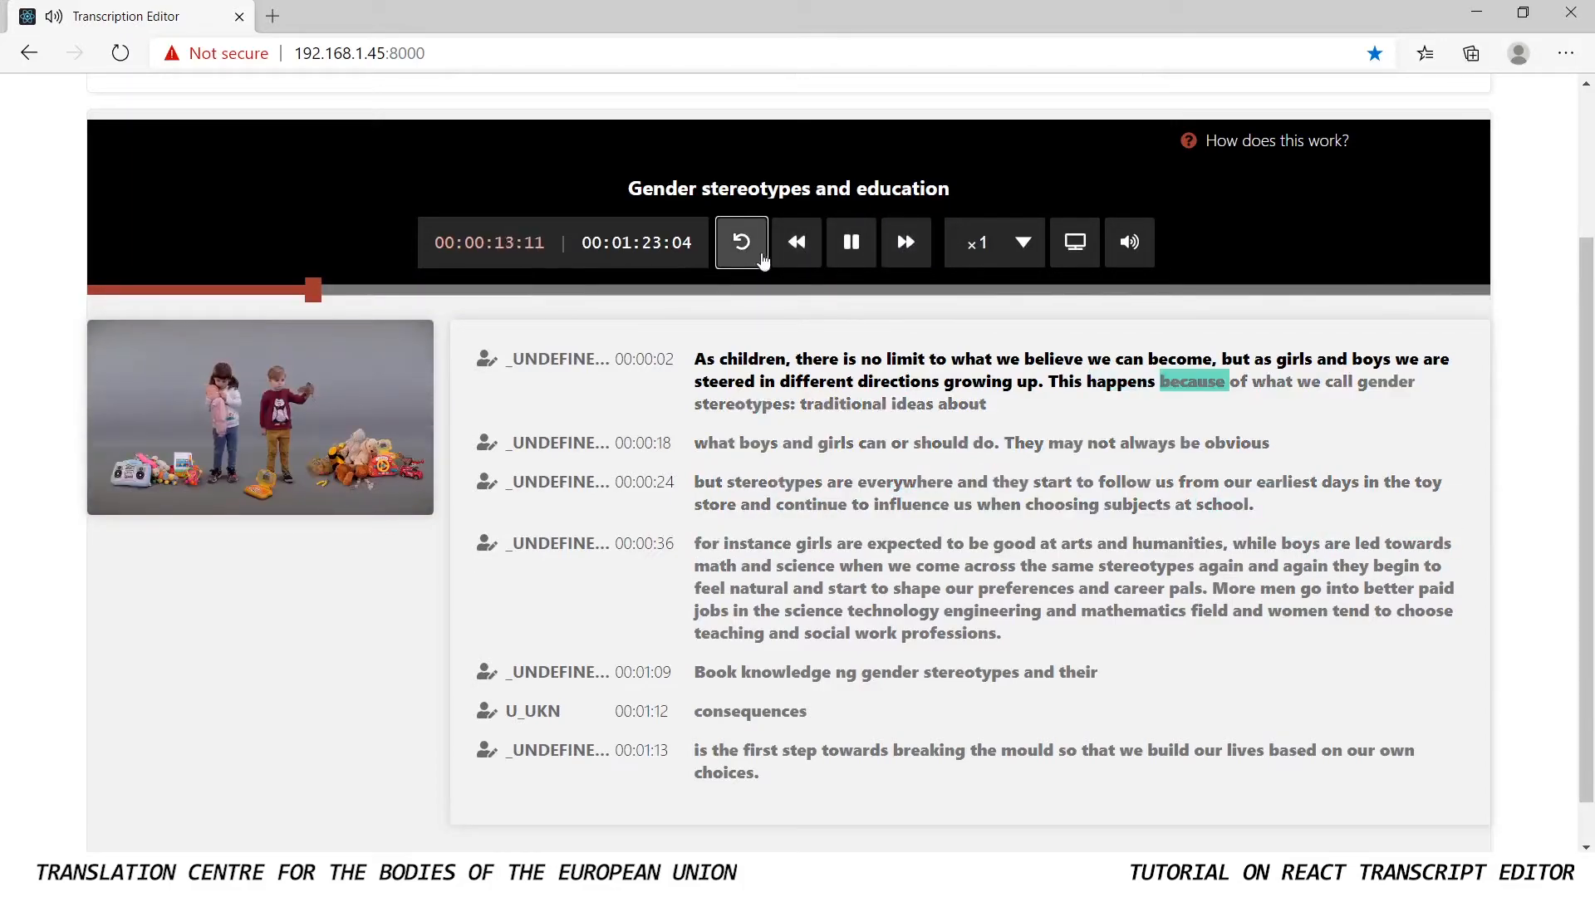
click(855, 259)
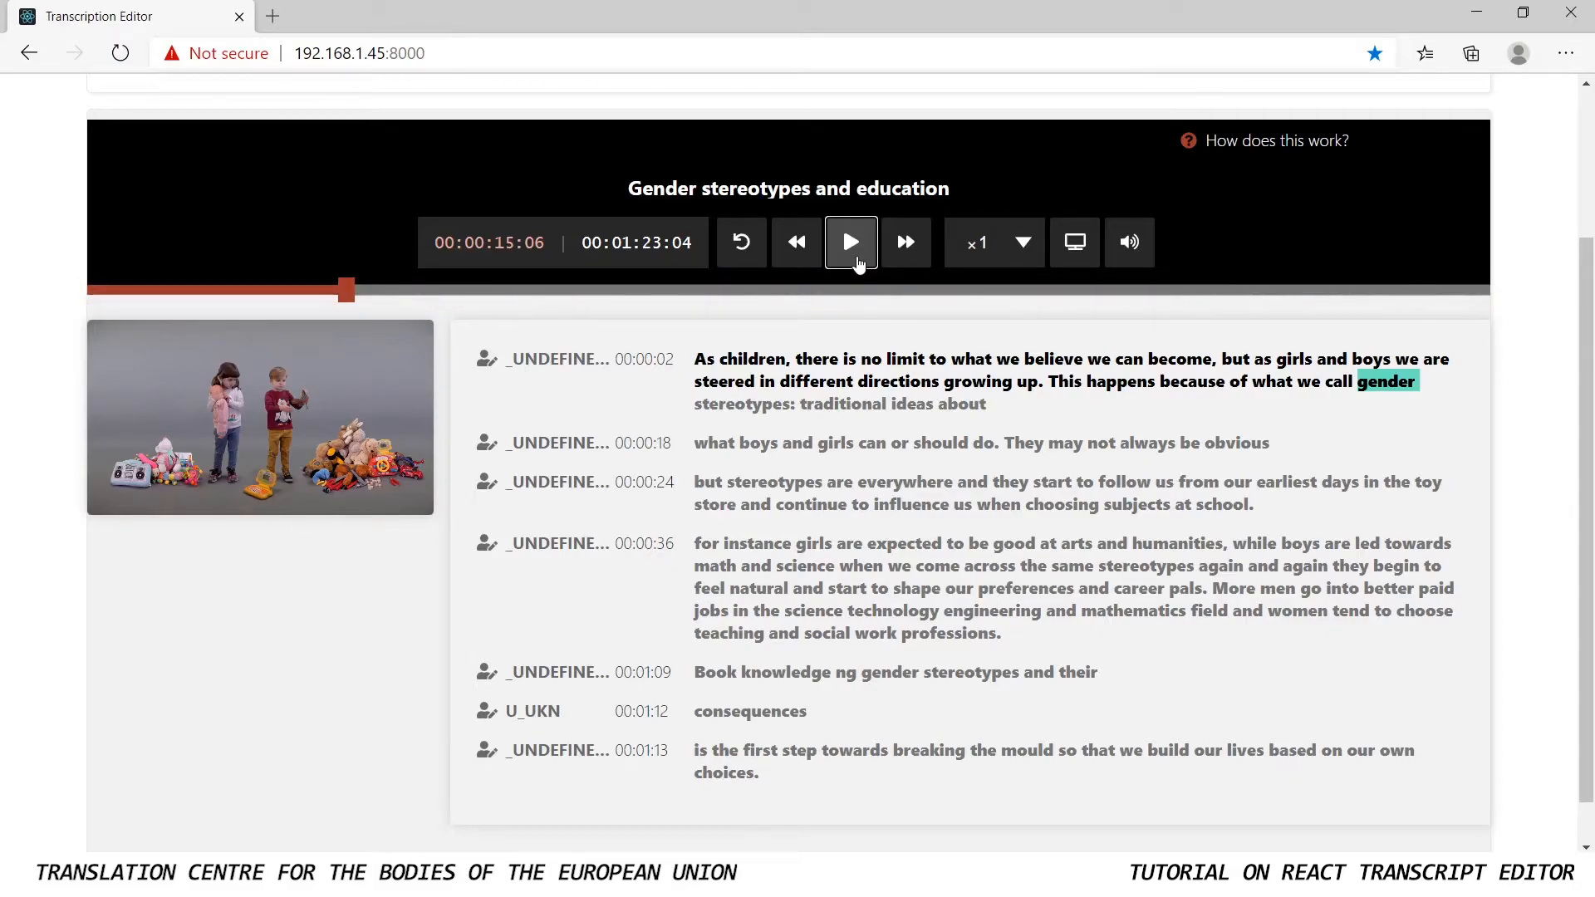
click(800, 291)
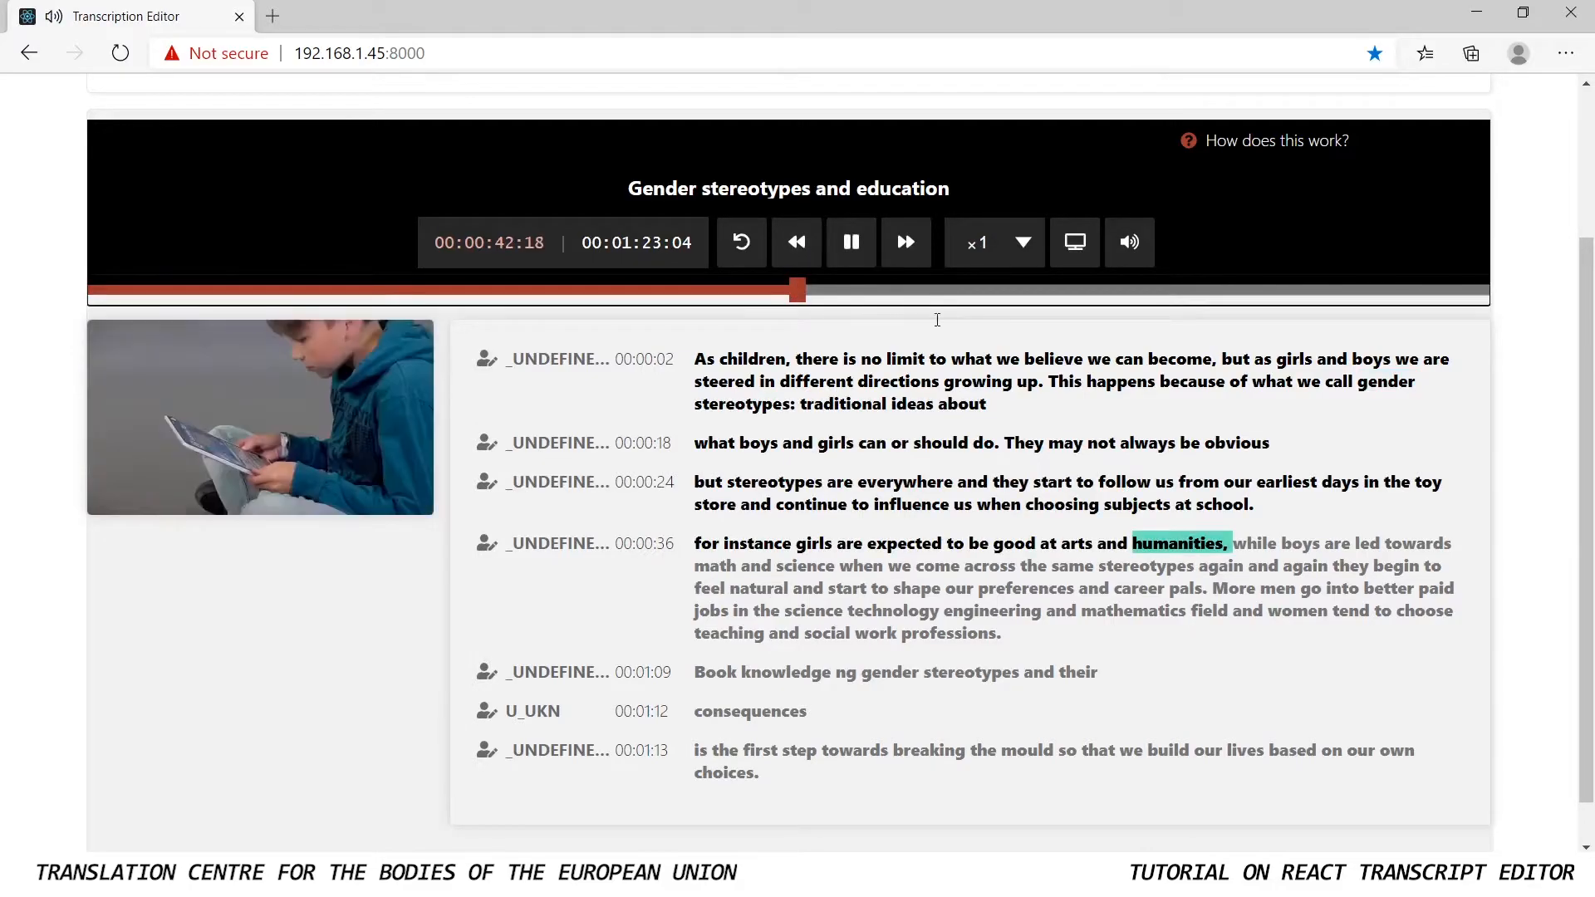
Jump to about 00:00:57 on the video timeline, fast-forward the playback and pause it
click(1030, 293)
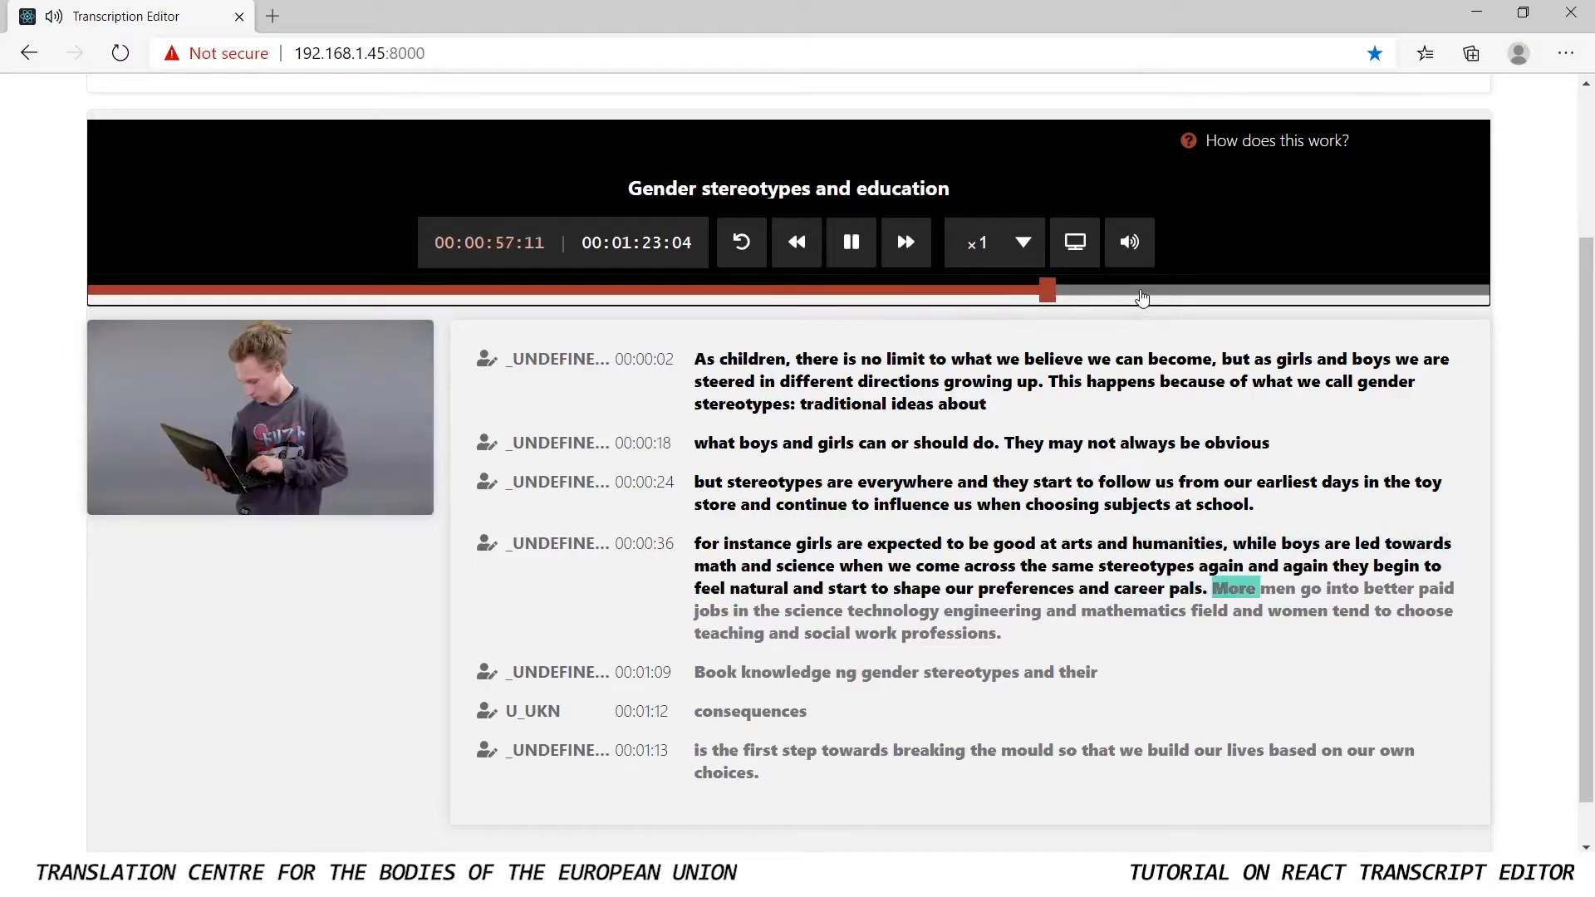
click(905, 242)
click(851, 258)
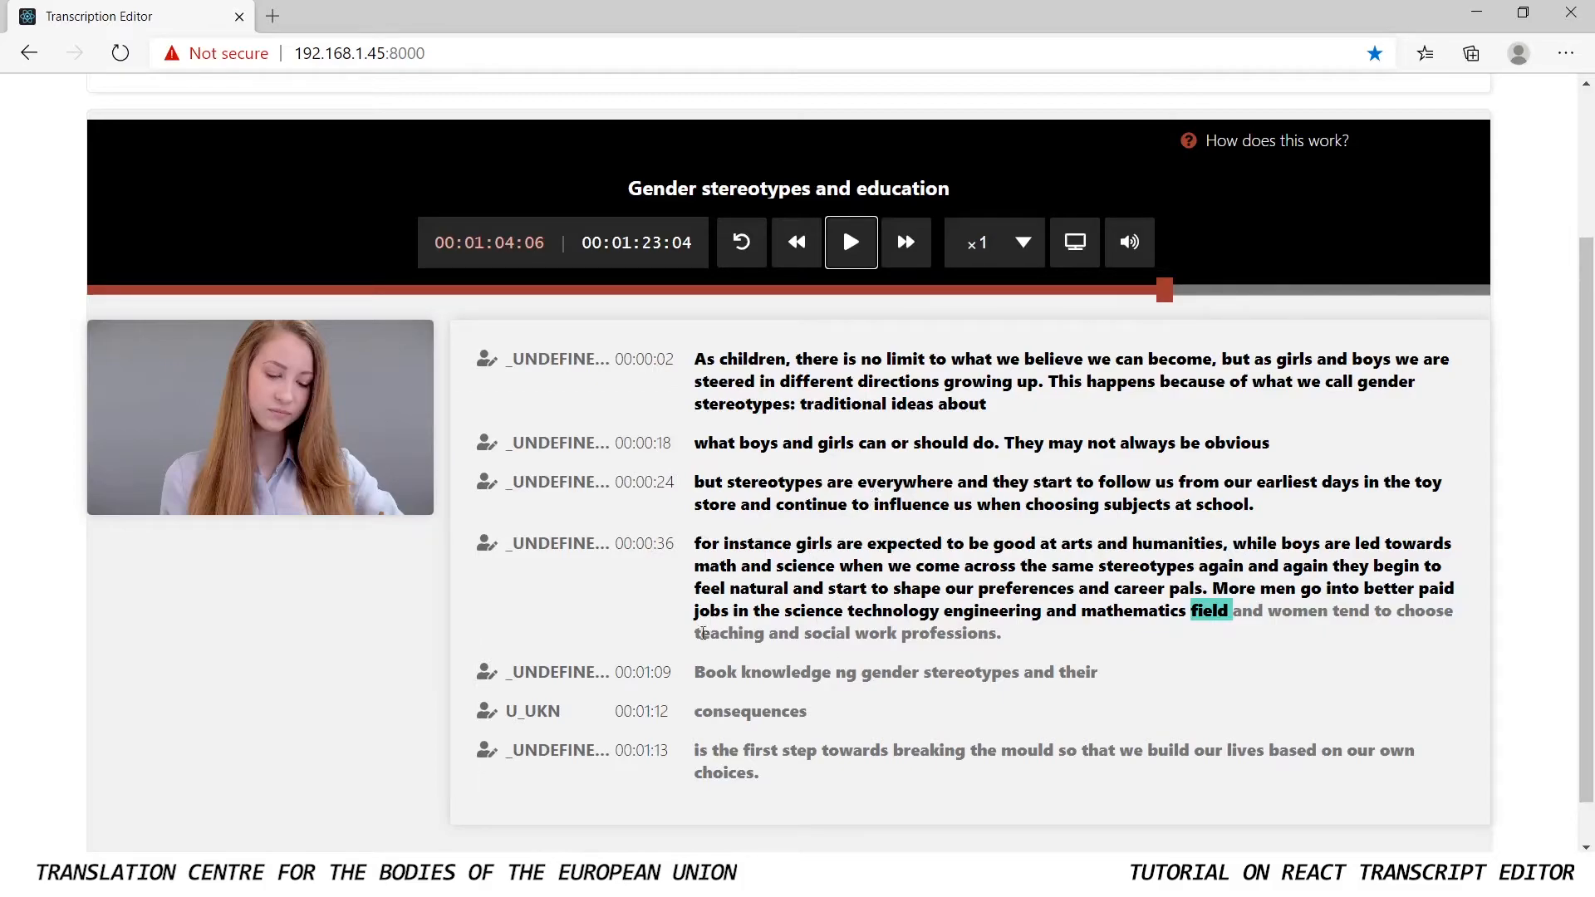
Jump the playback to the transcript words "consequences", "different" and "start" in turn, and pause the video
double_click(719, 714)
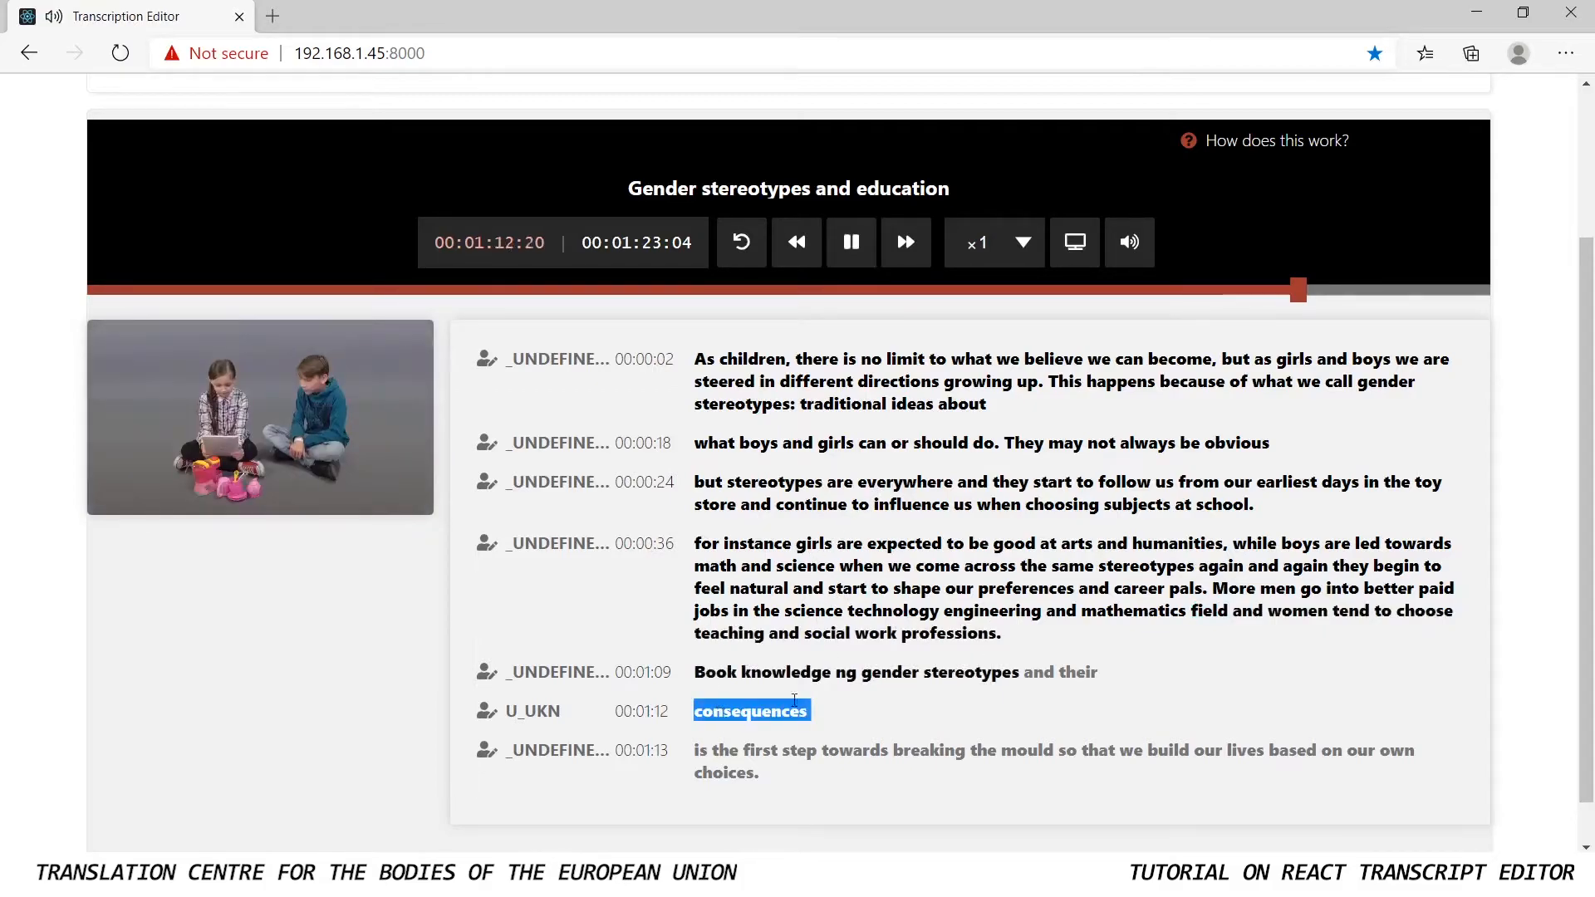
double_click(816, 381)
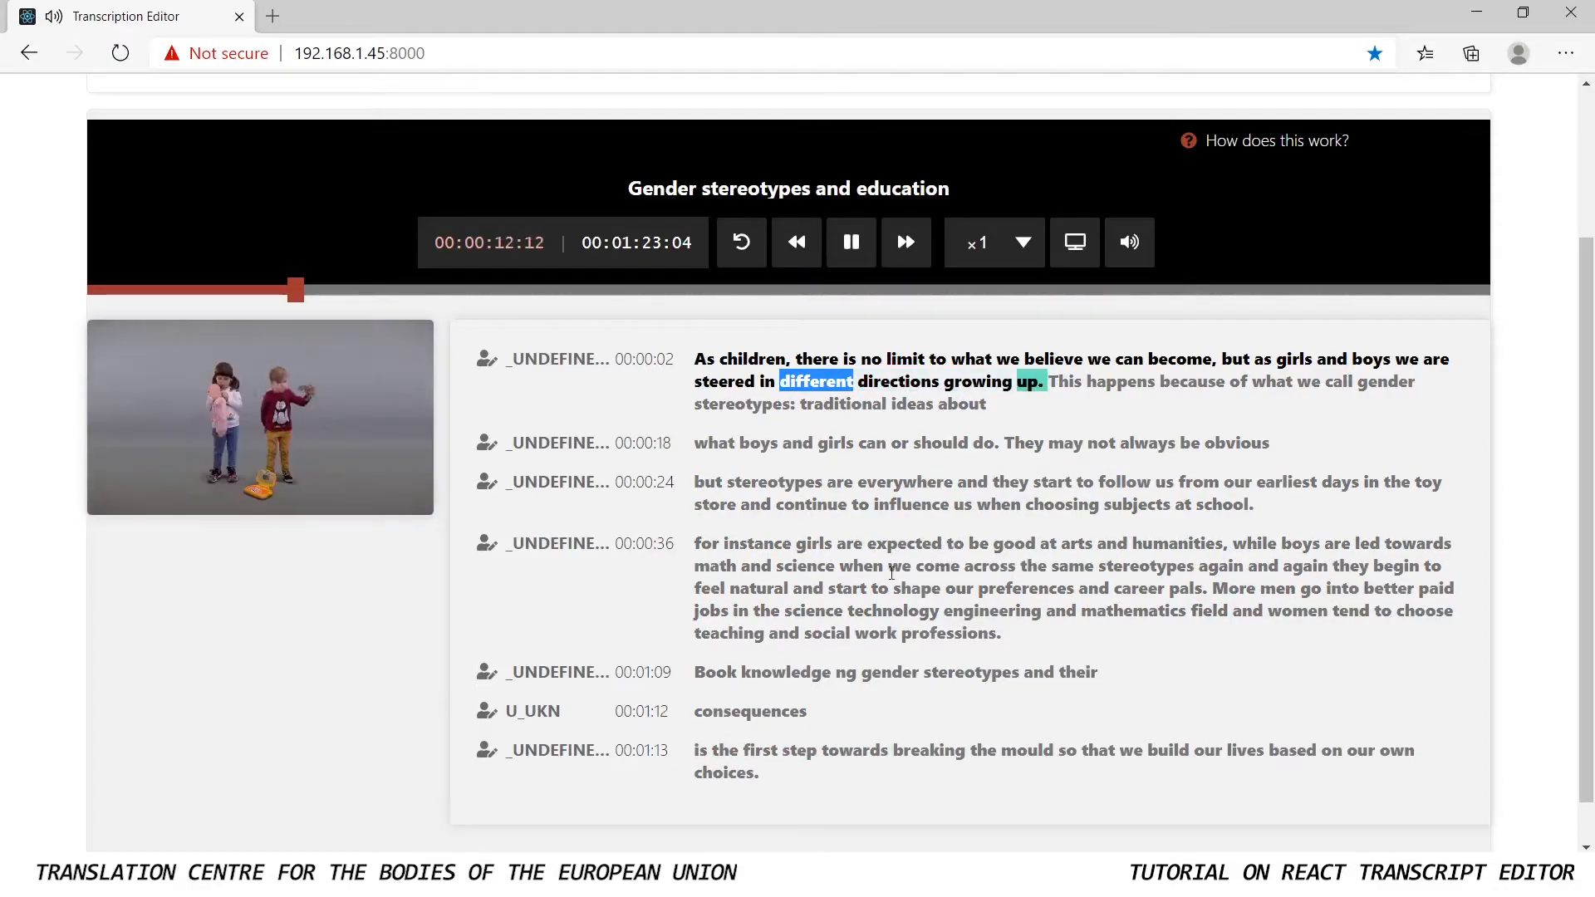
click(866, 582)
double_click(866, 582)
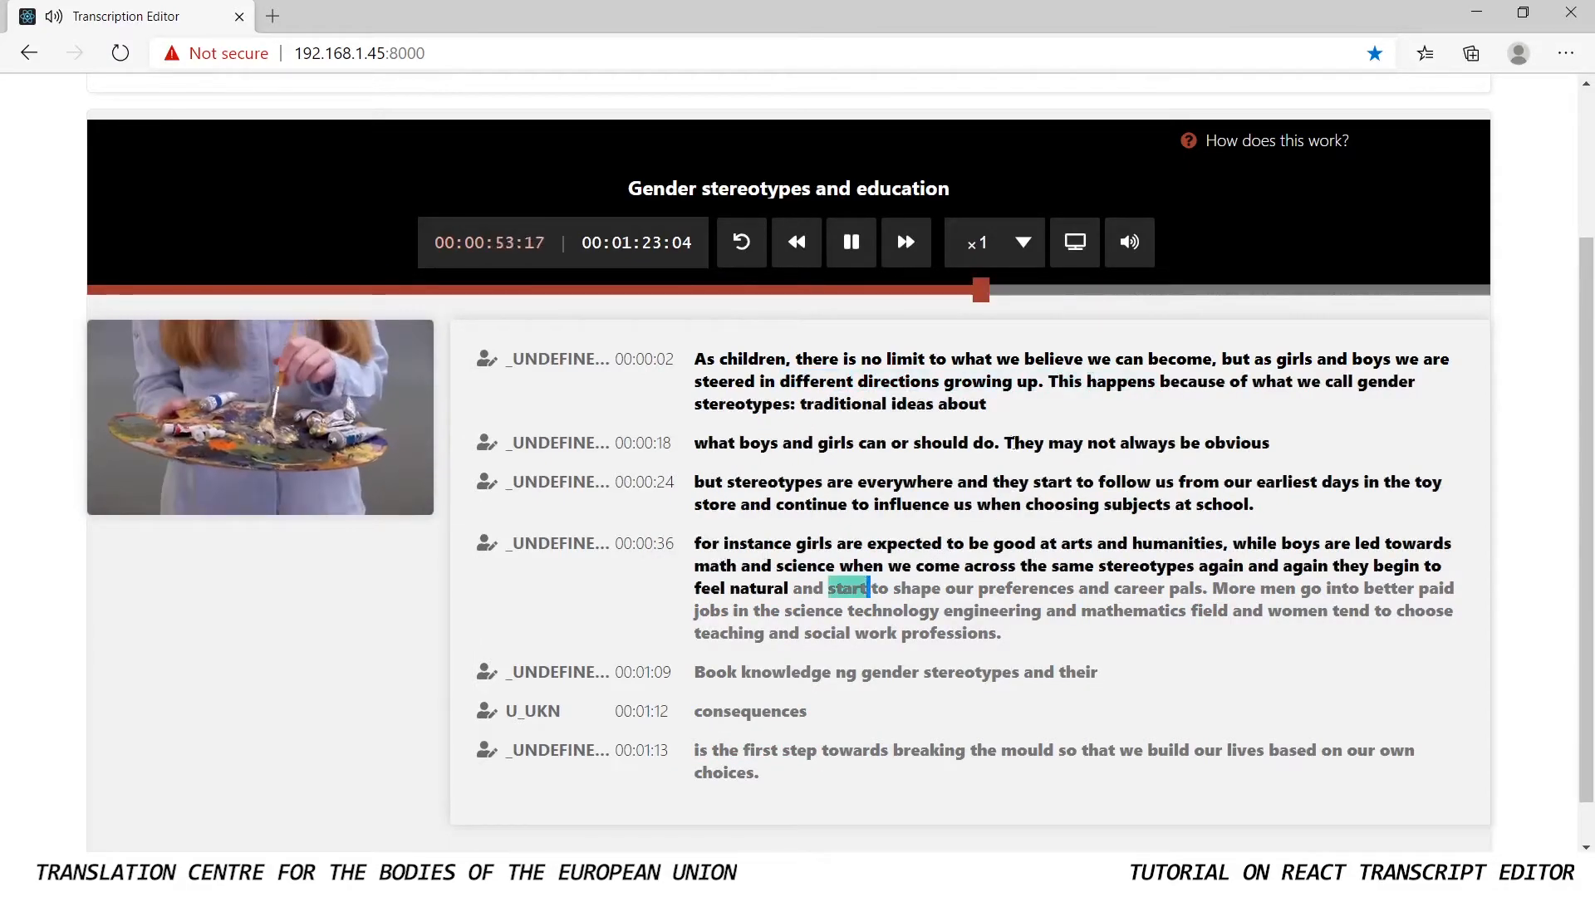
click(856, 260)
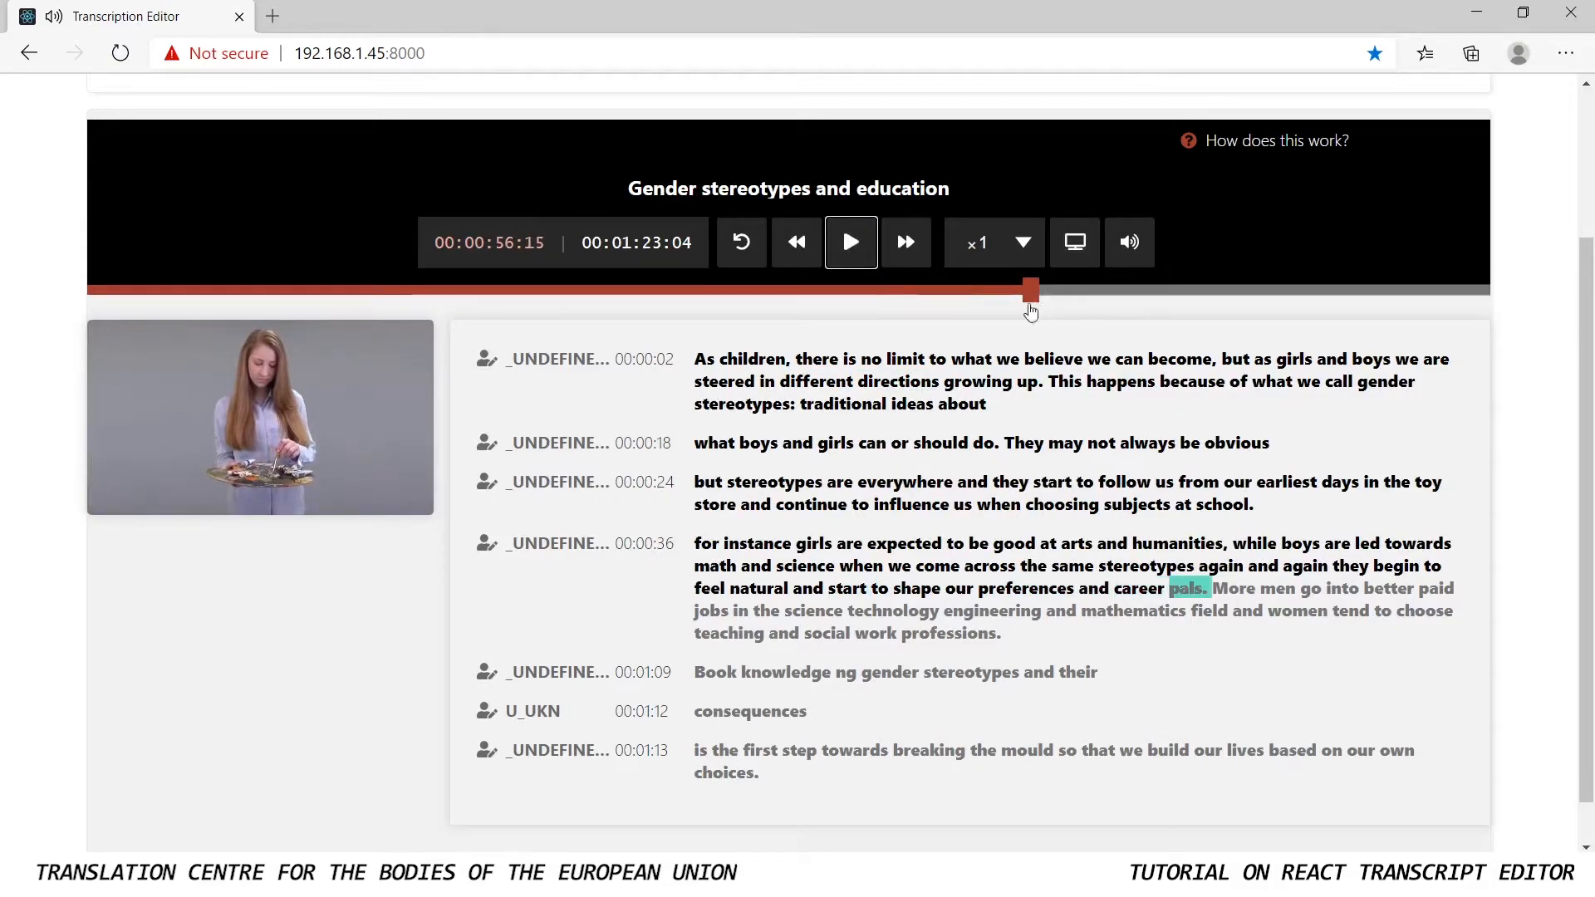
Split the 00:00:36 paragraph so a new one starts at "More men go into", and capitalise its opening word as "For"
click(1215, 593)
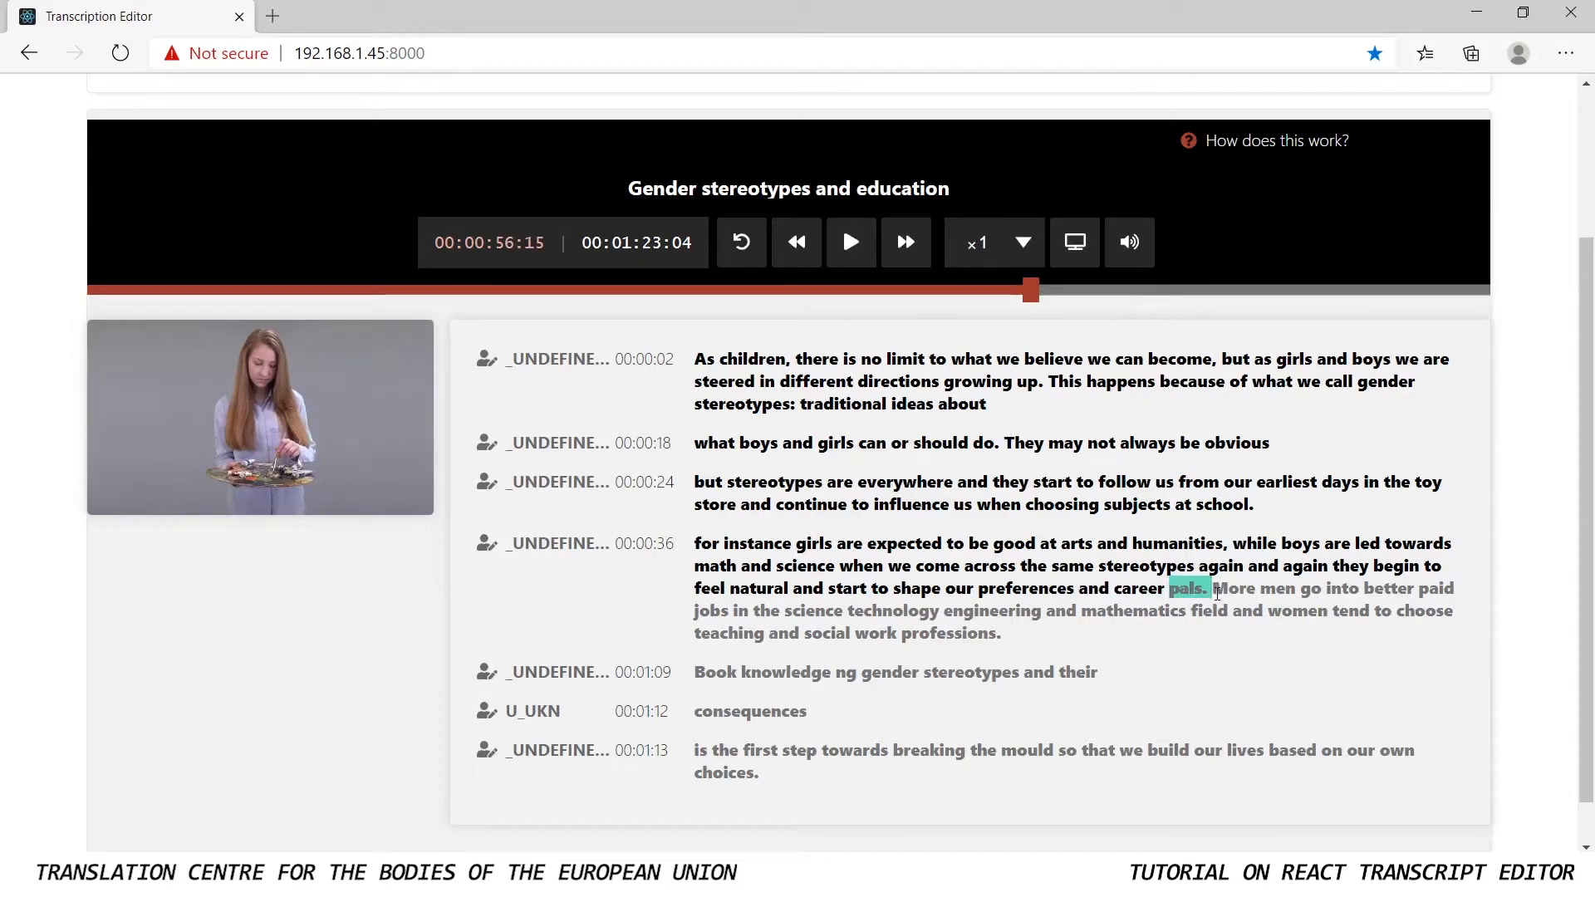
key(Return)
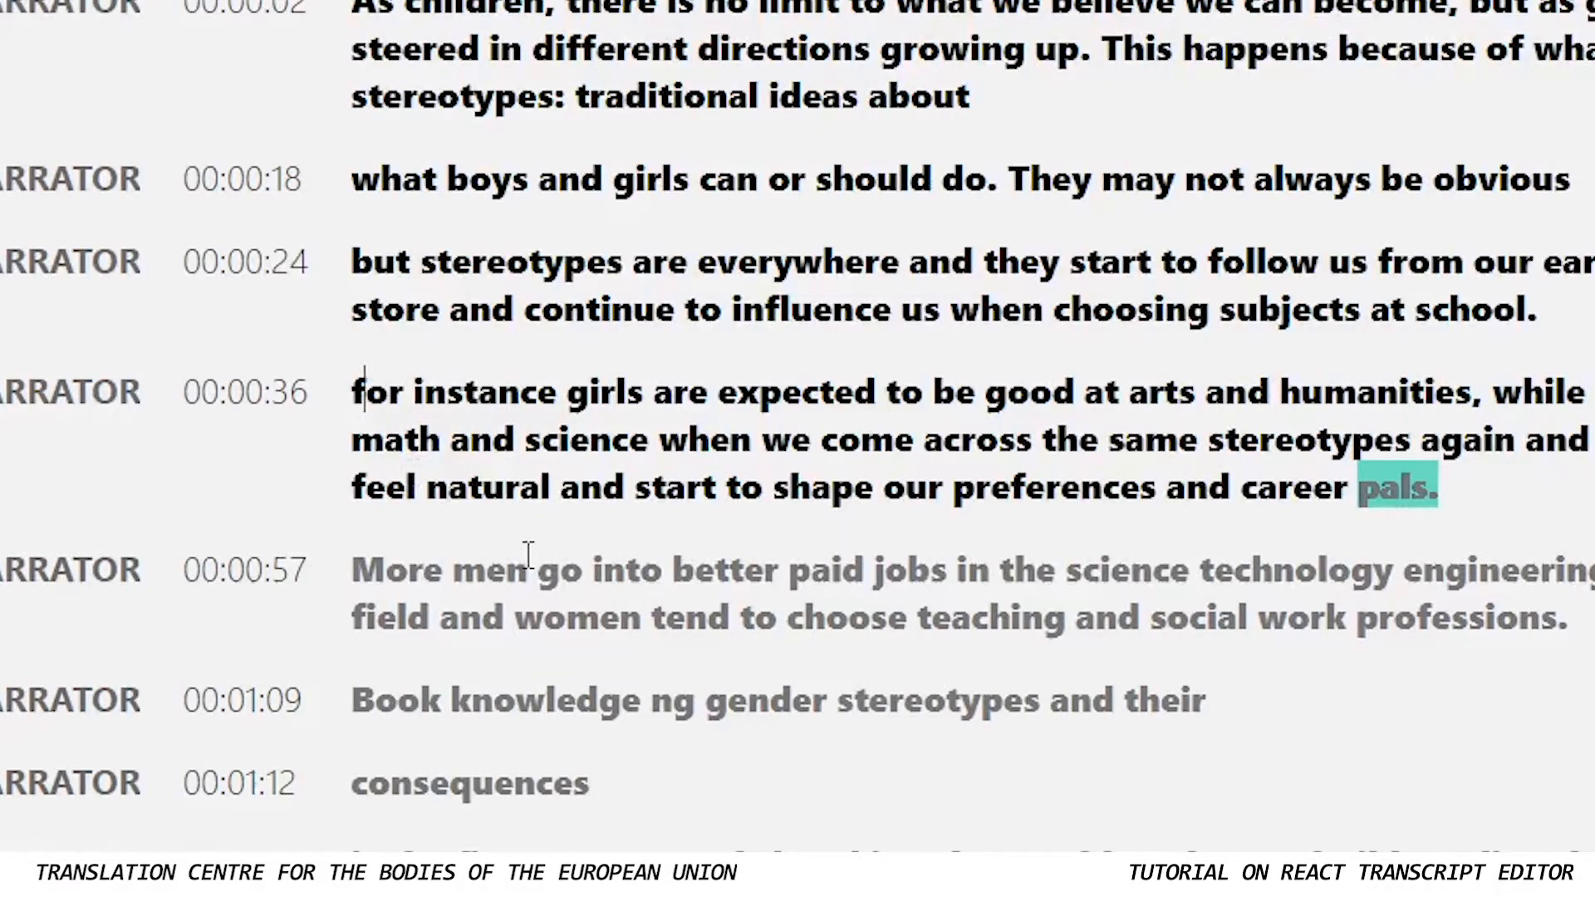
key(BackSpace)
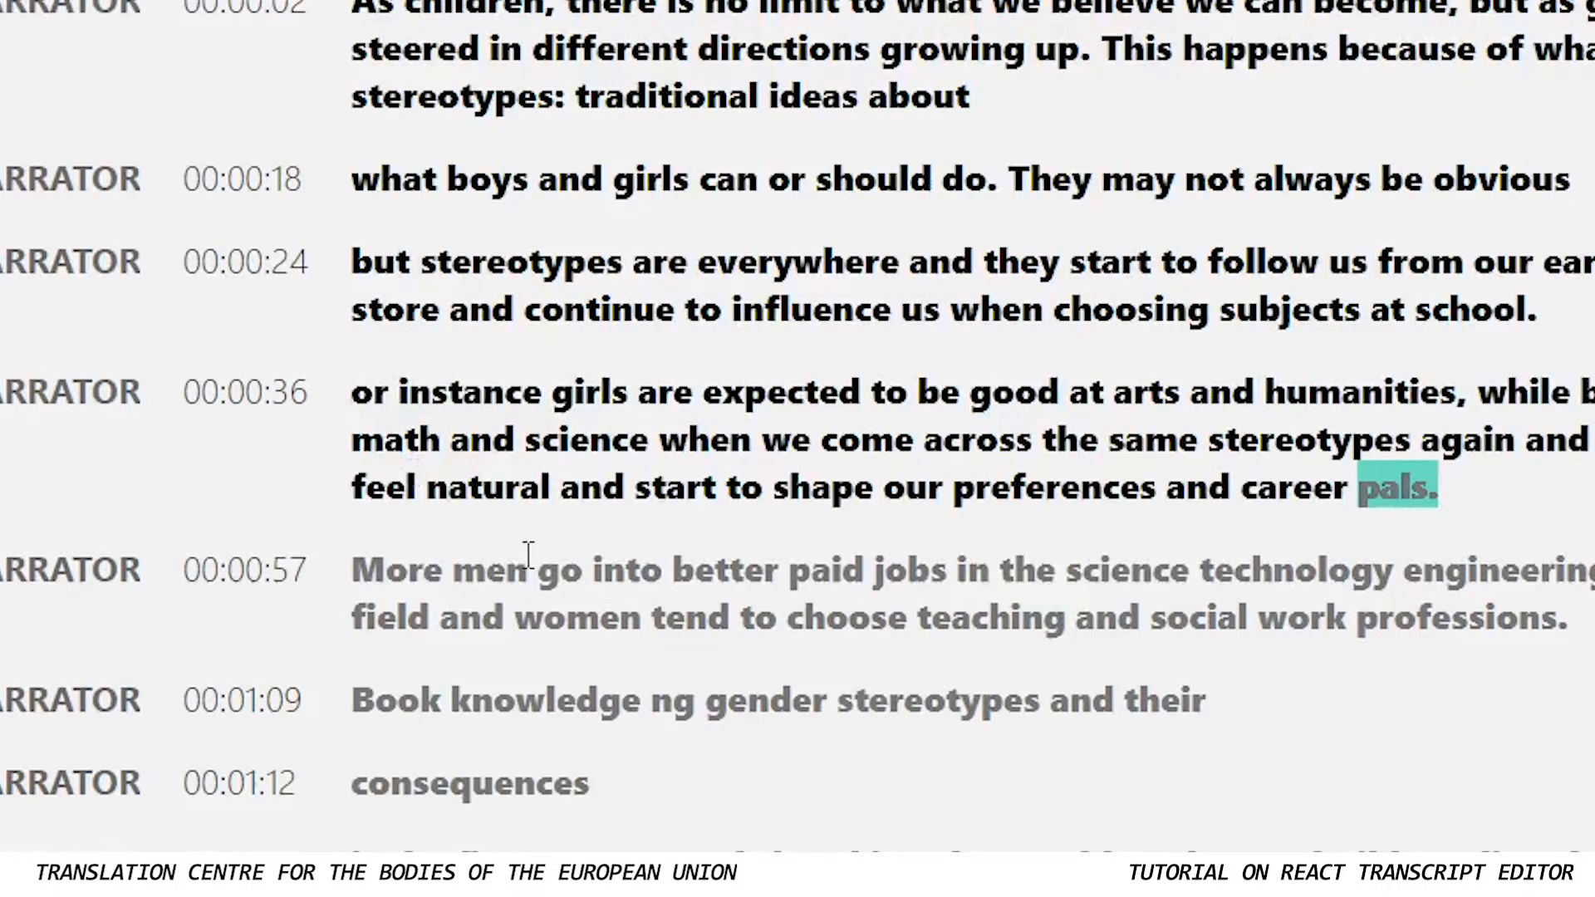
text(F)
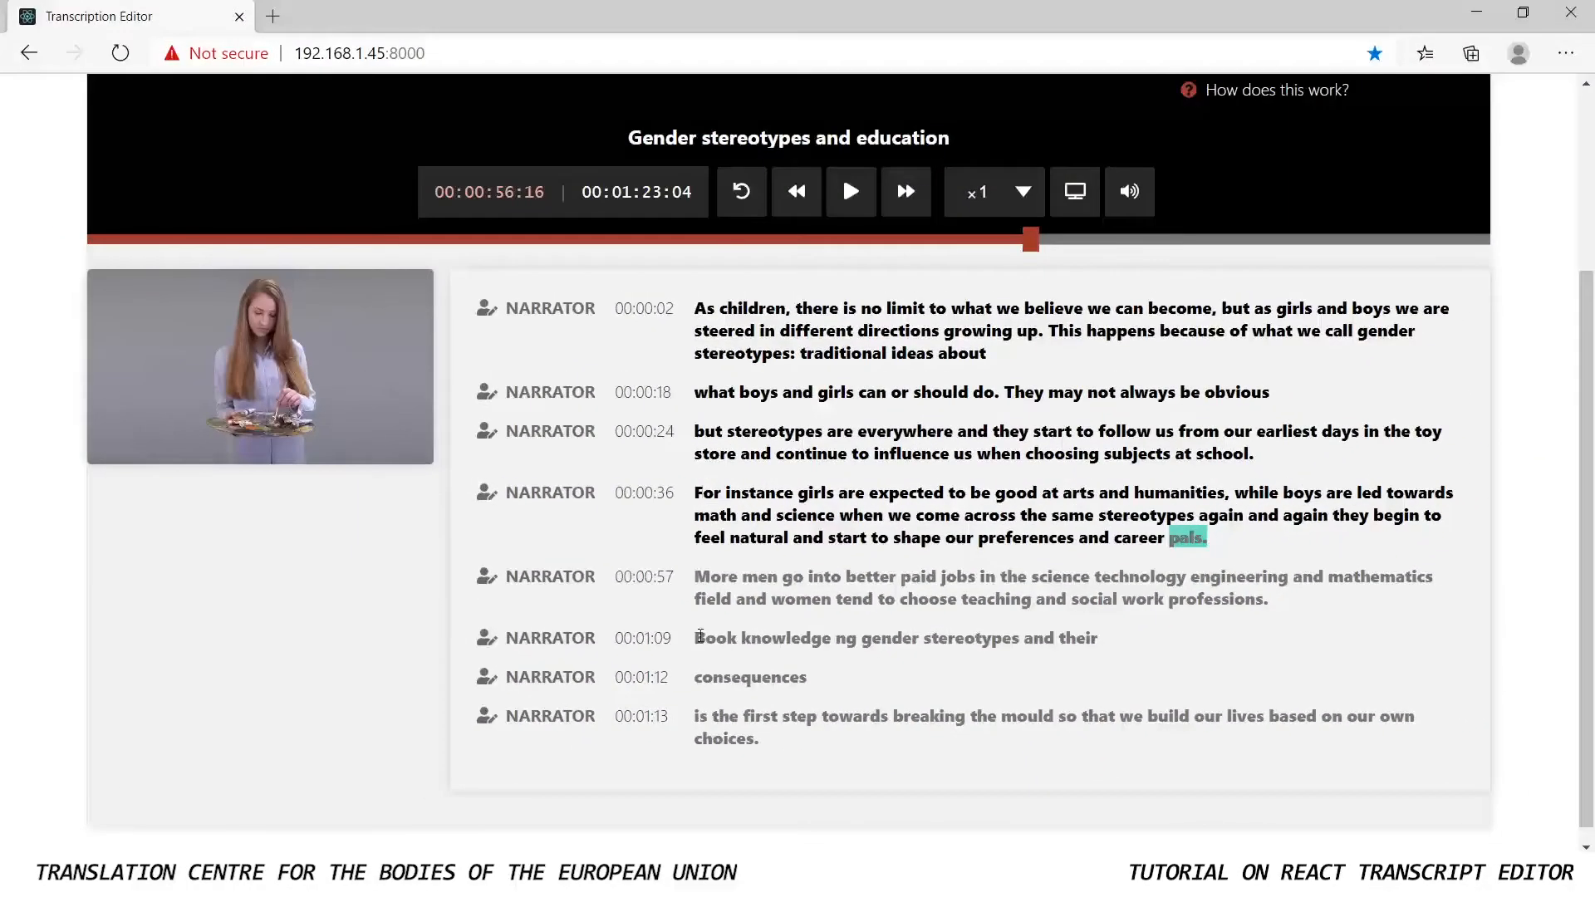
Listen to the passage from "Book", replay it from "choose" at 0.5 speed, and return the playback speed to 1
double_click(700, 637)
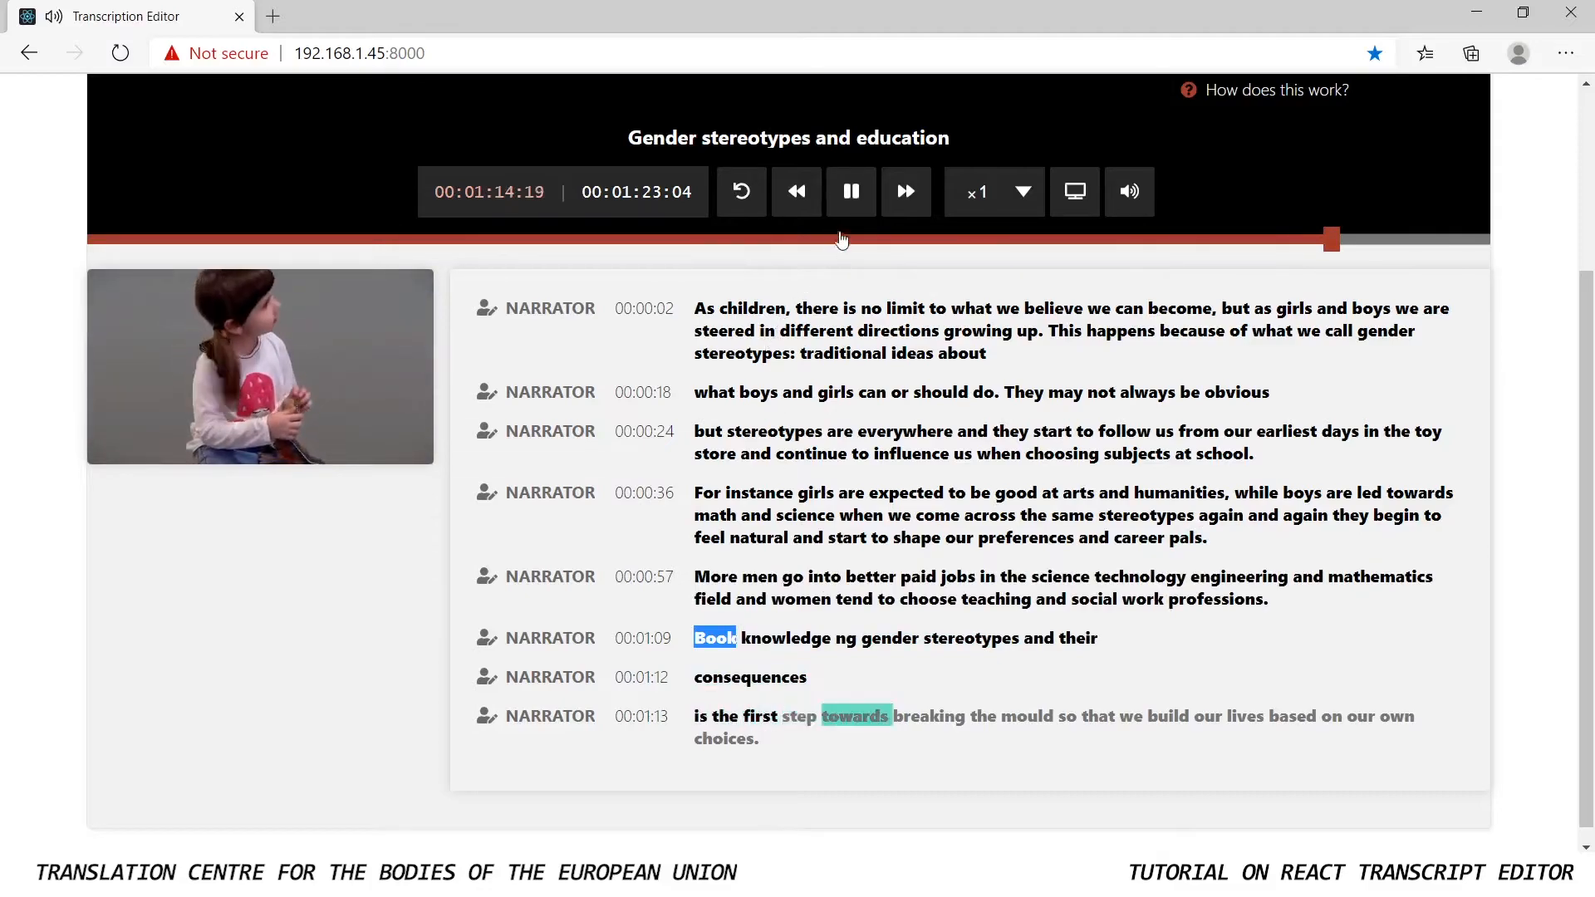
click(850, 192)
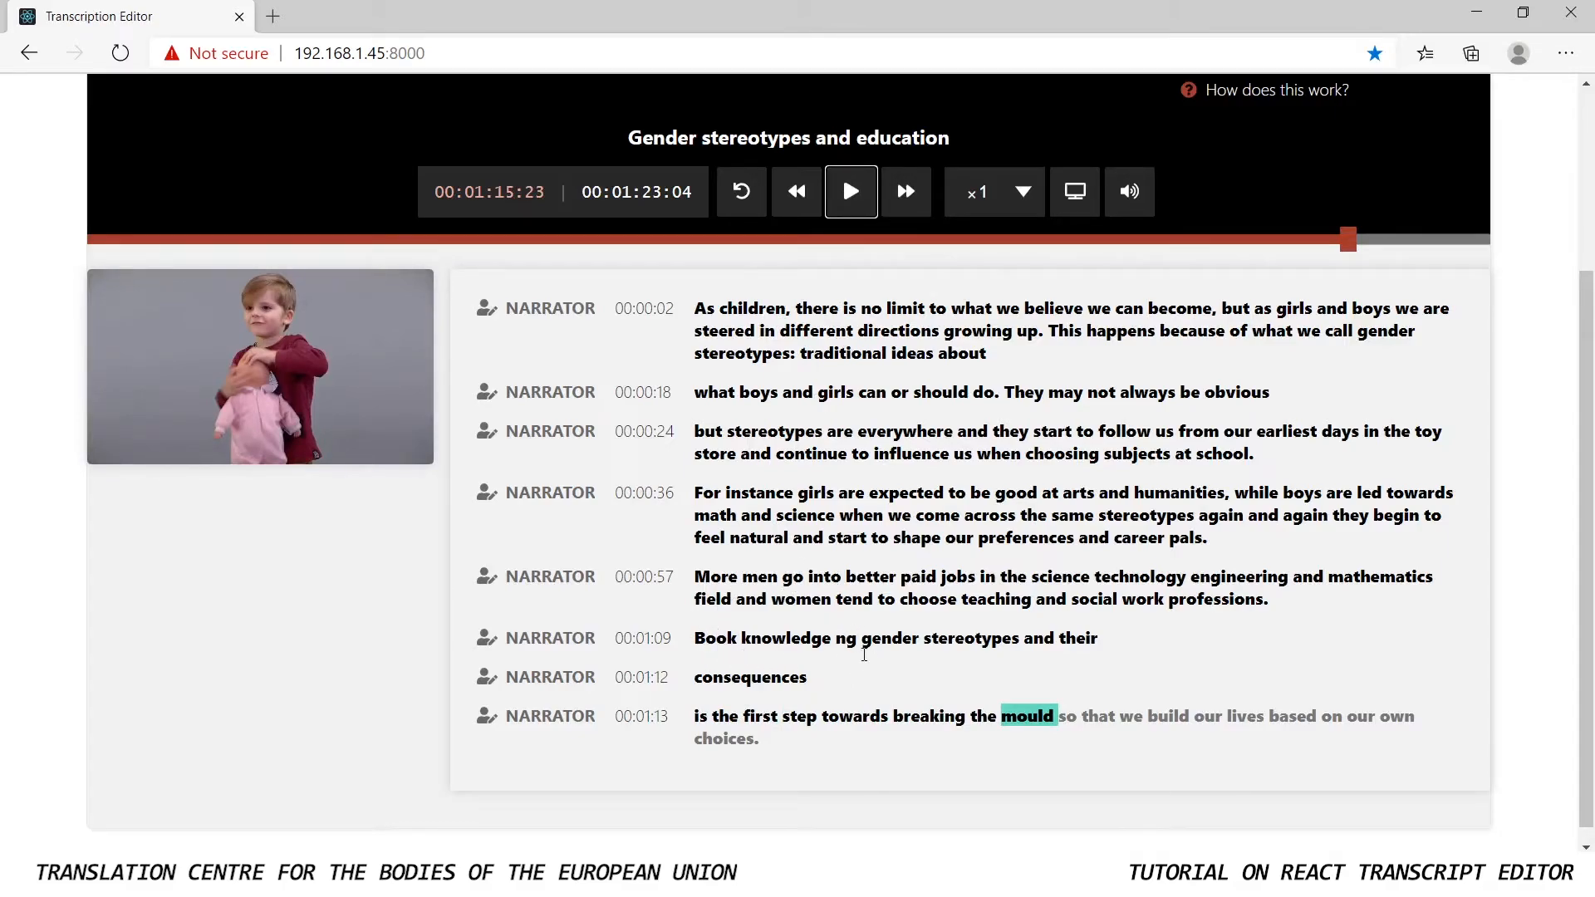
click(1022, 215)
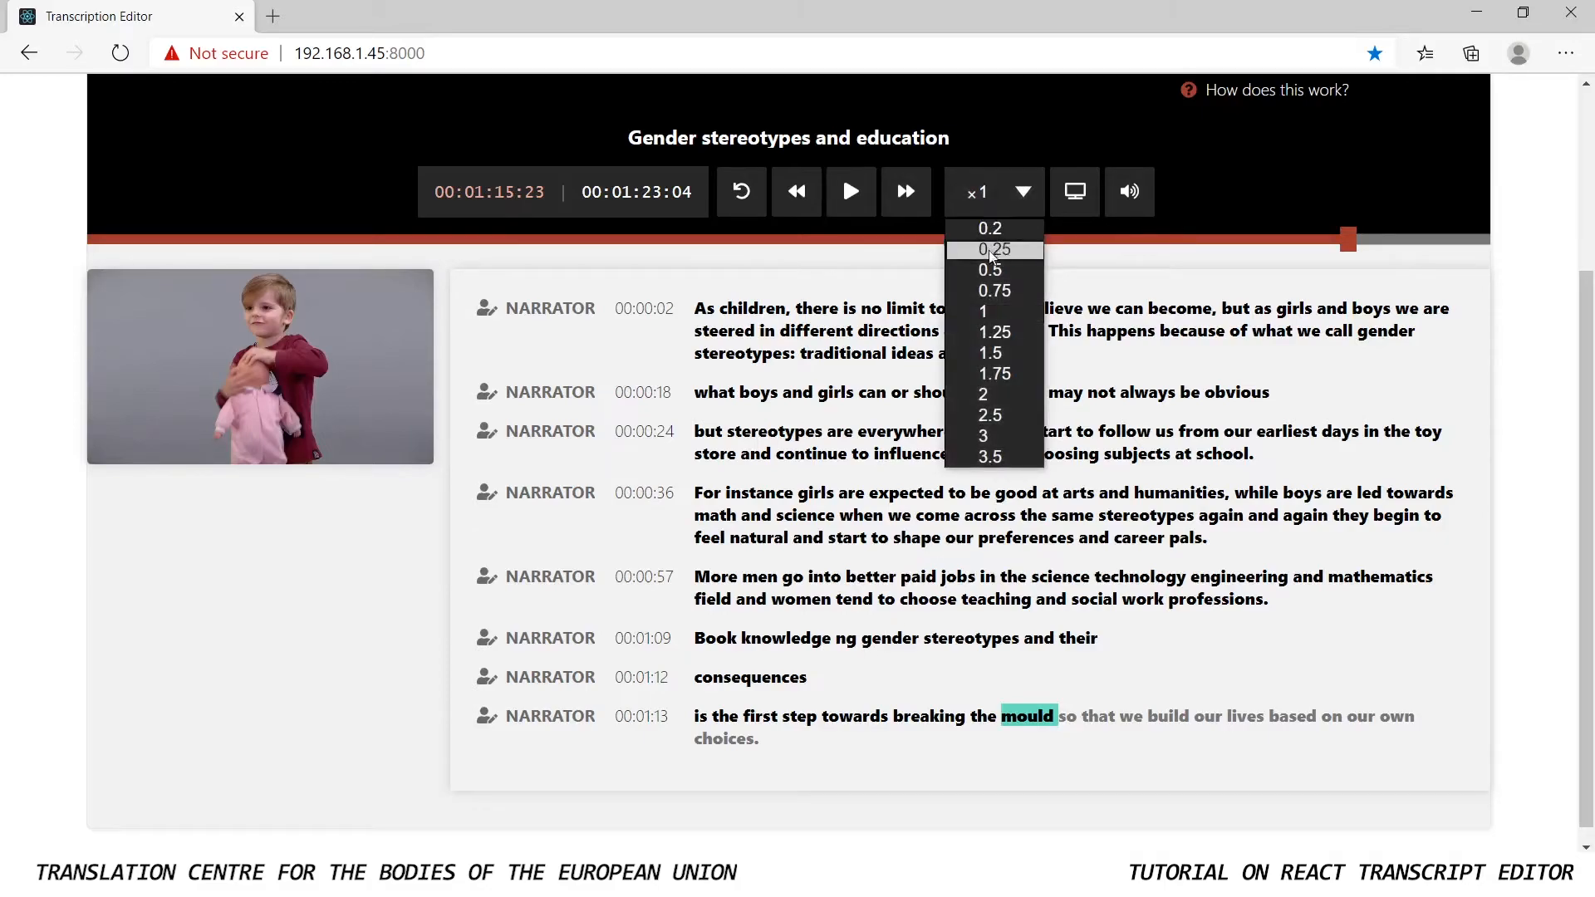
click(992, 270)
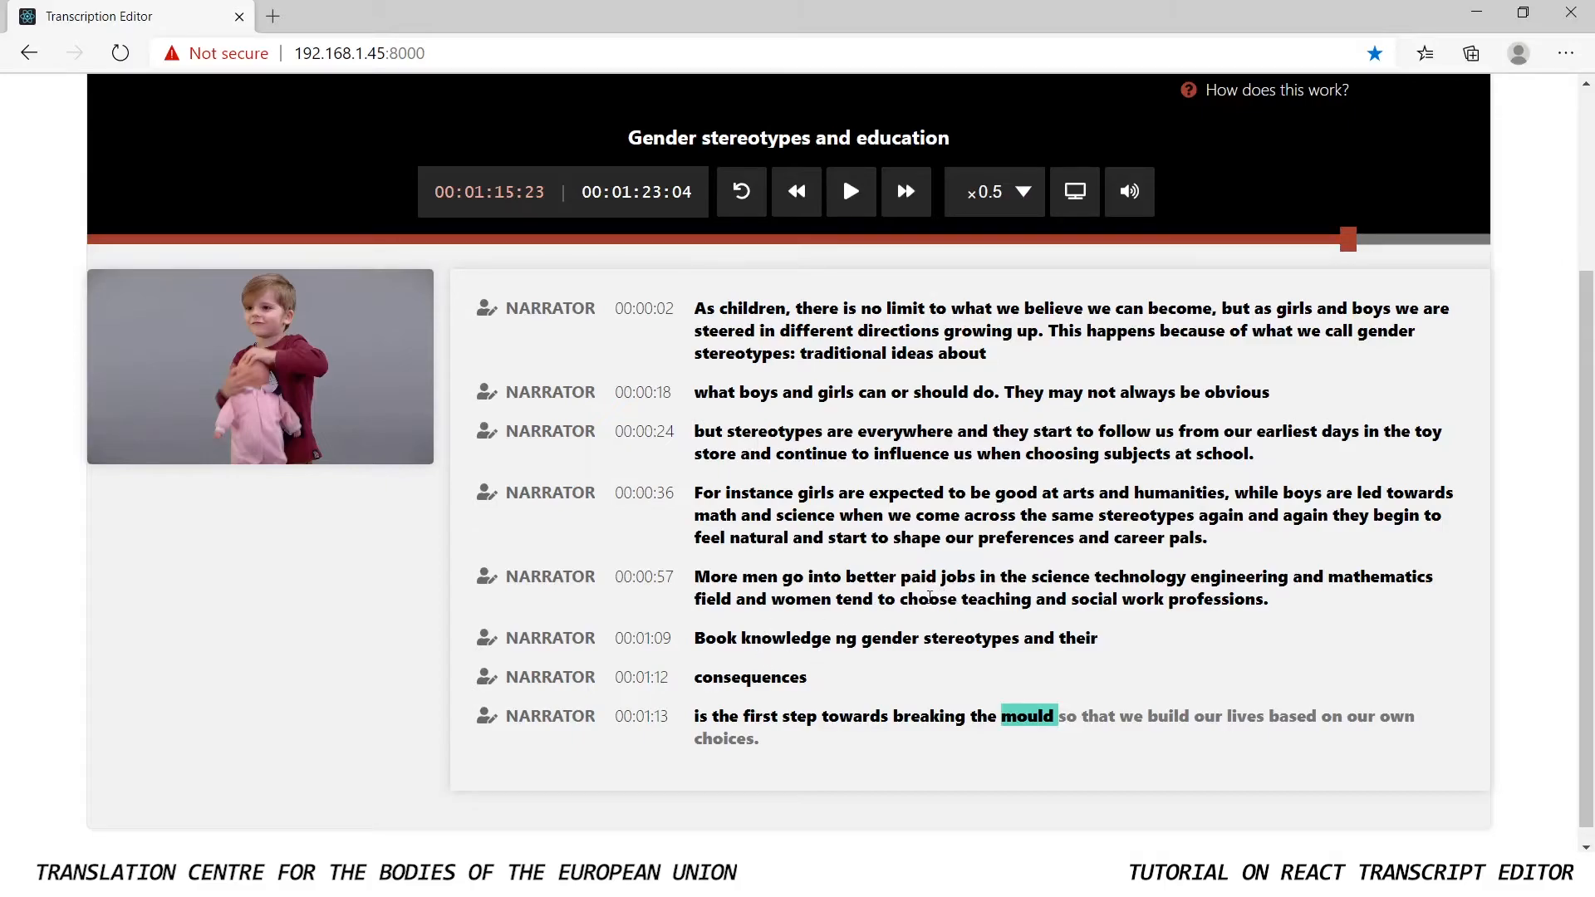
double_click(929, 598)
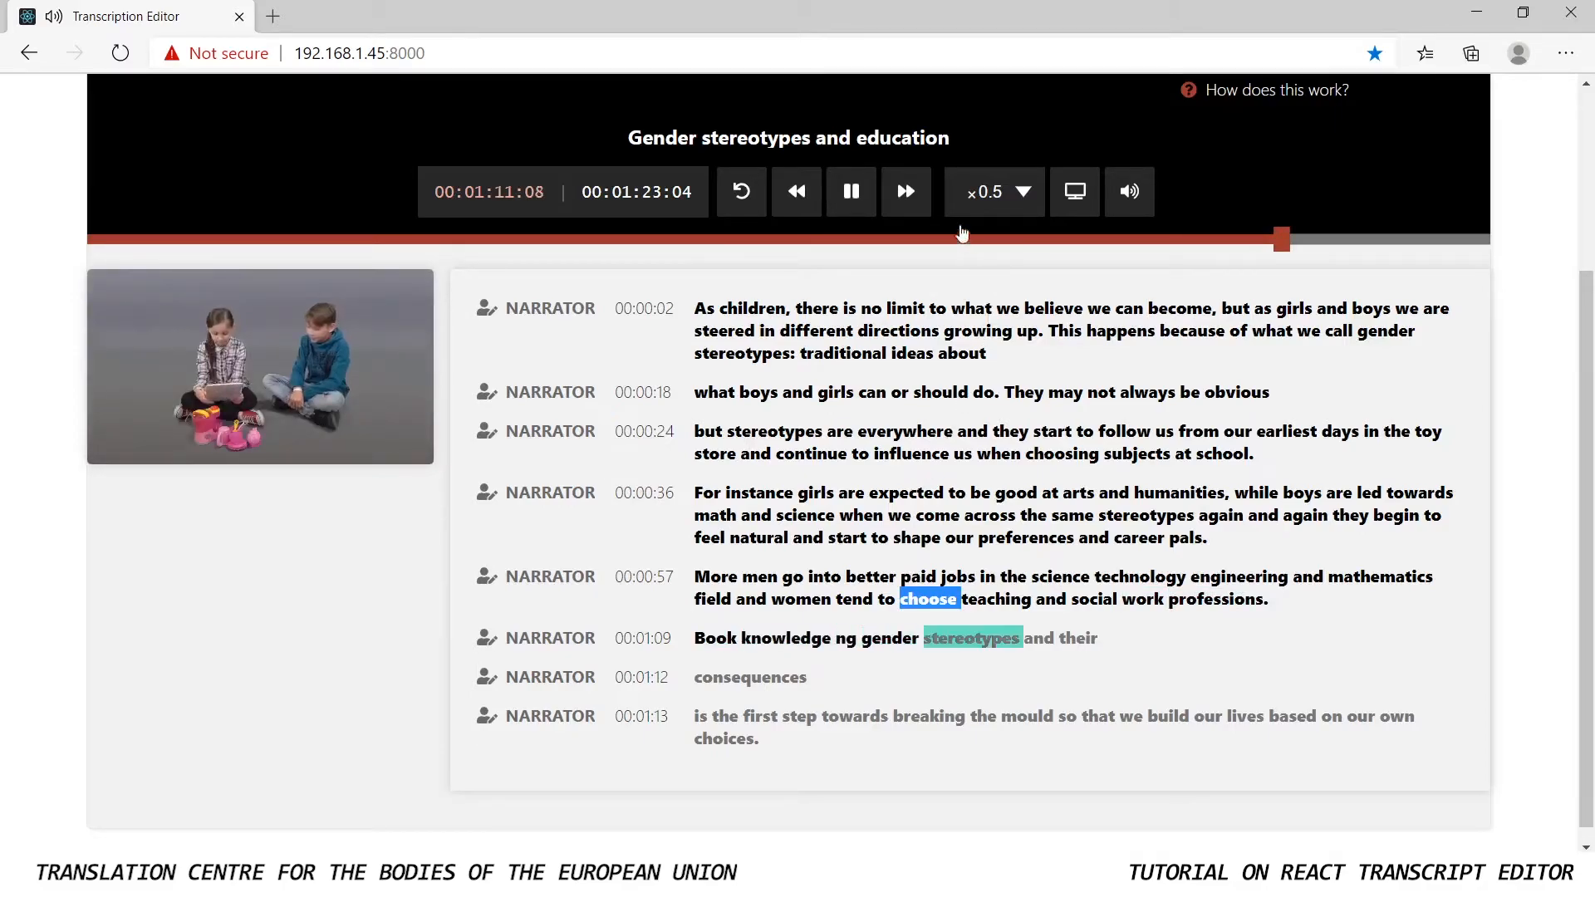
click(850, 191)
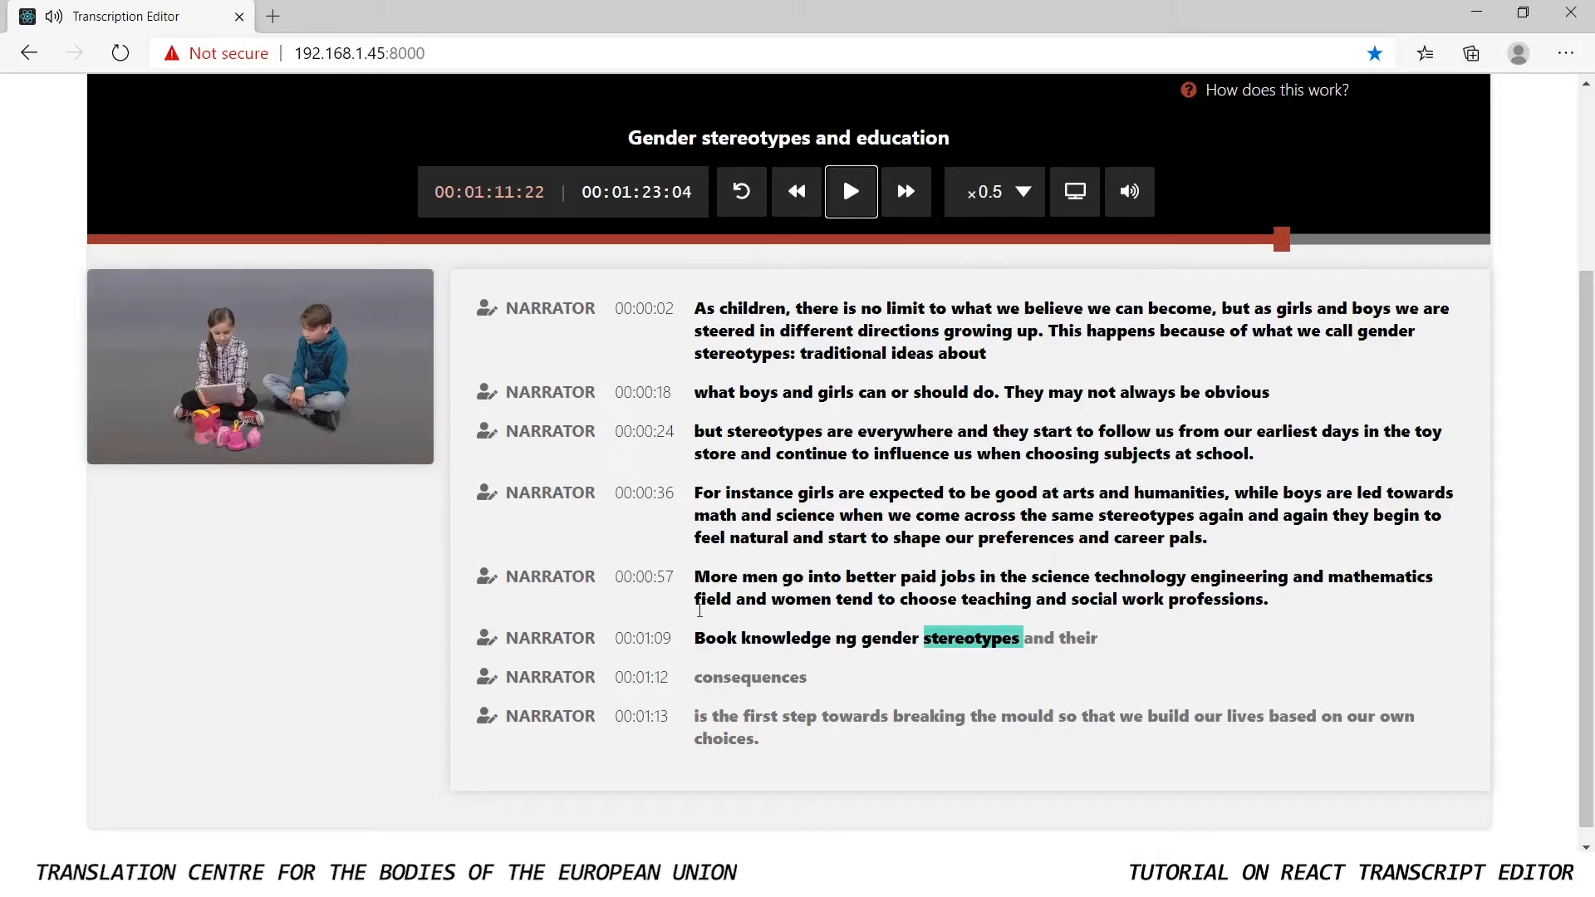
click(1022, 203)
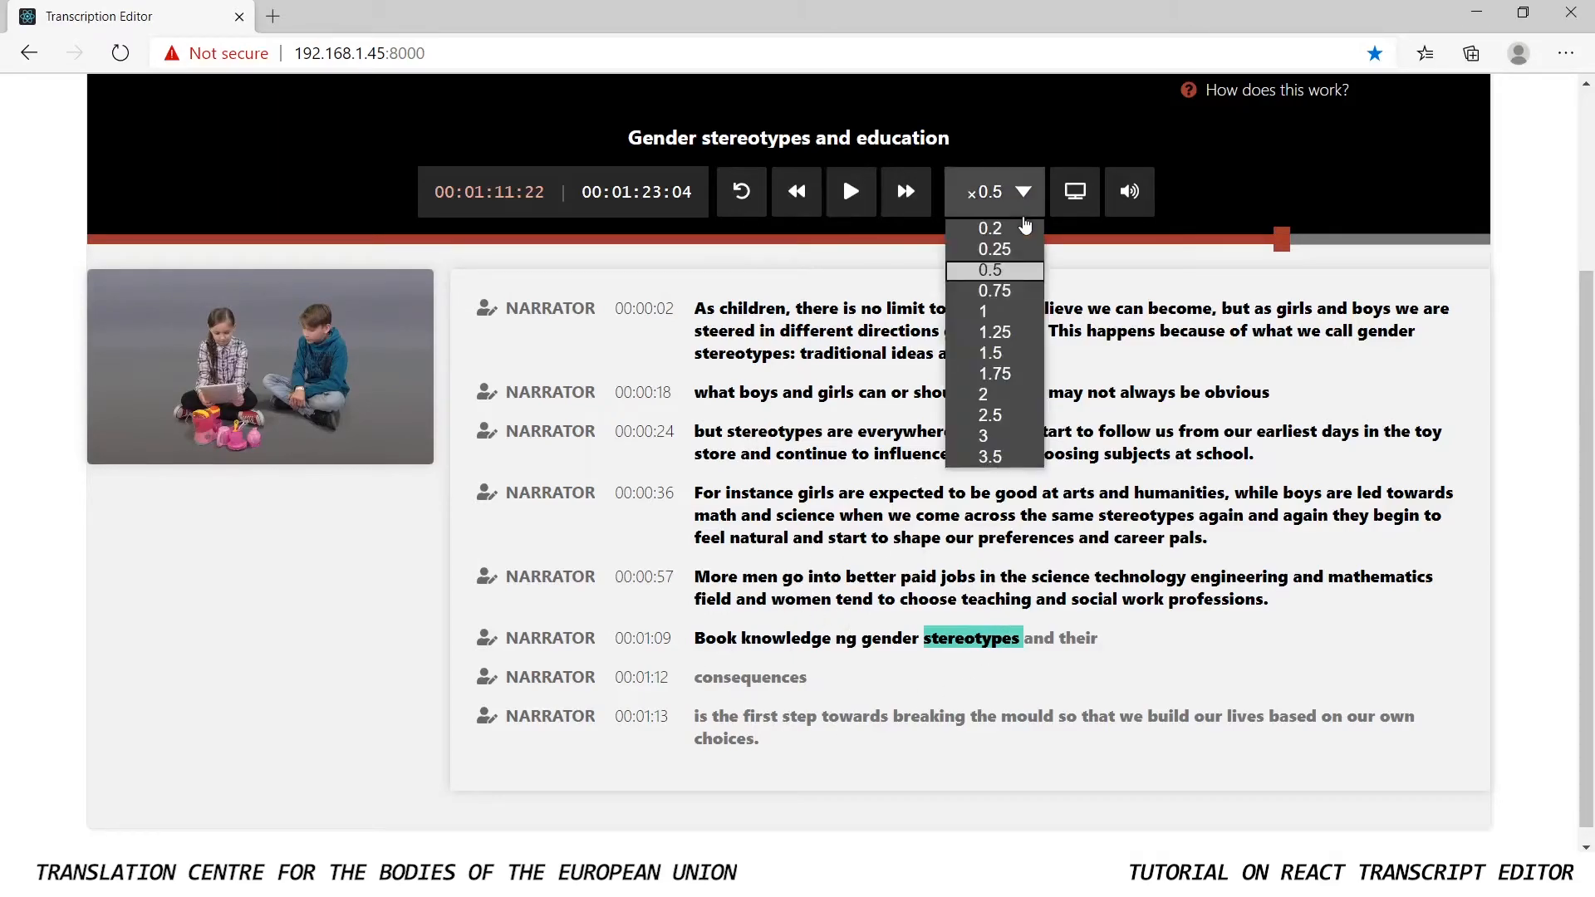
click(1007, 311)
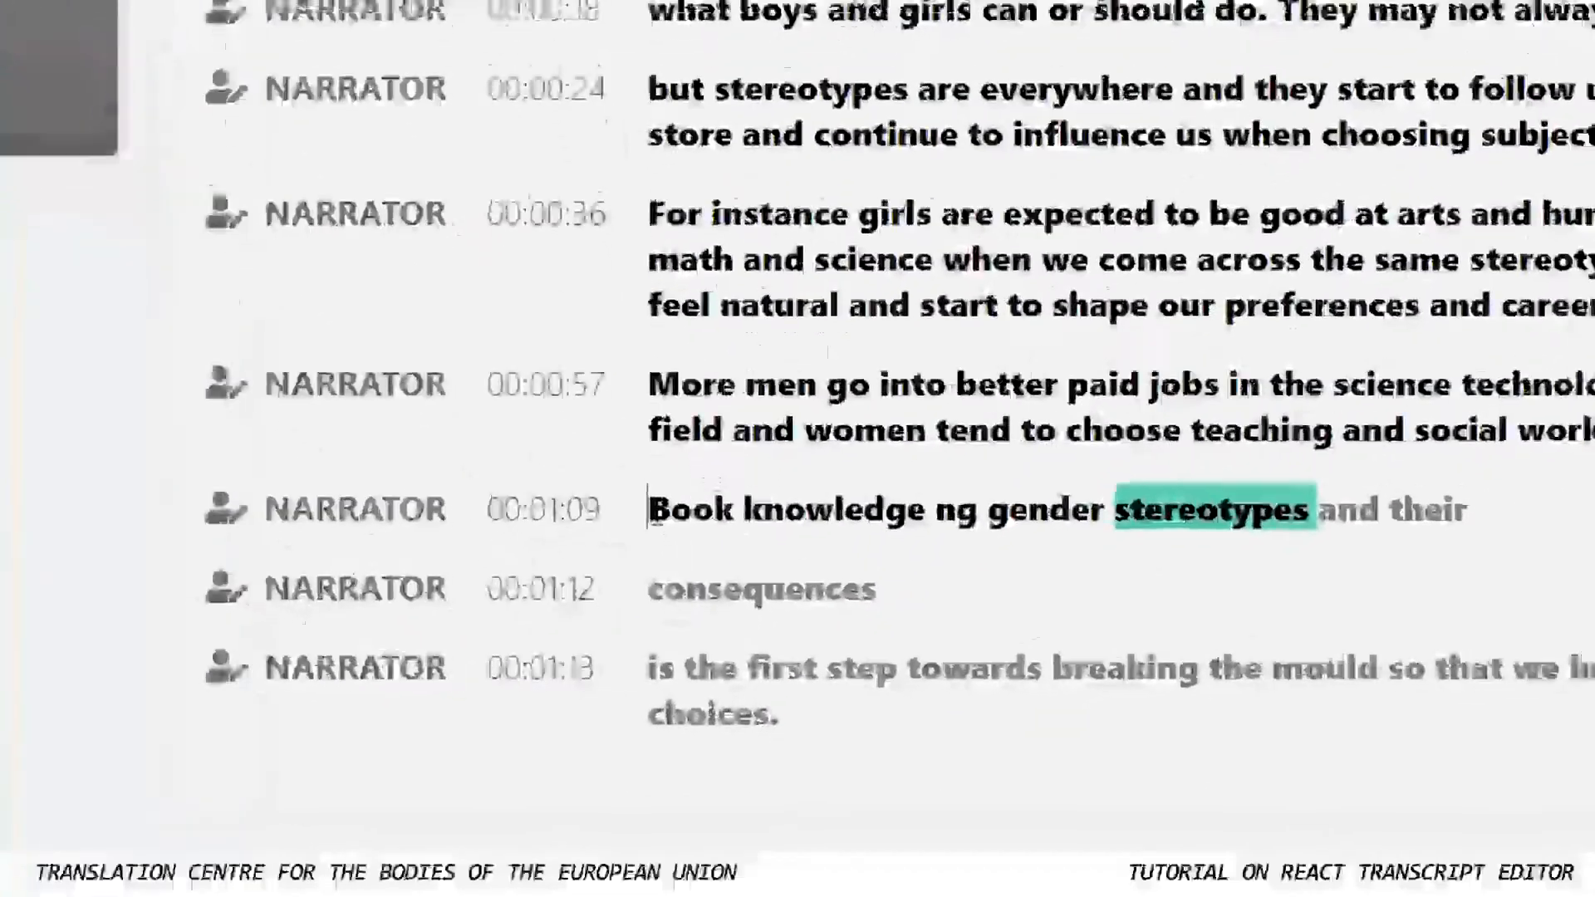
Correct "Book knowledge ng" to "Acknowledging" in the 00:01:09 paragraph
drag(693, 638, 741, 647)
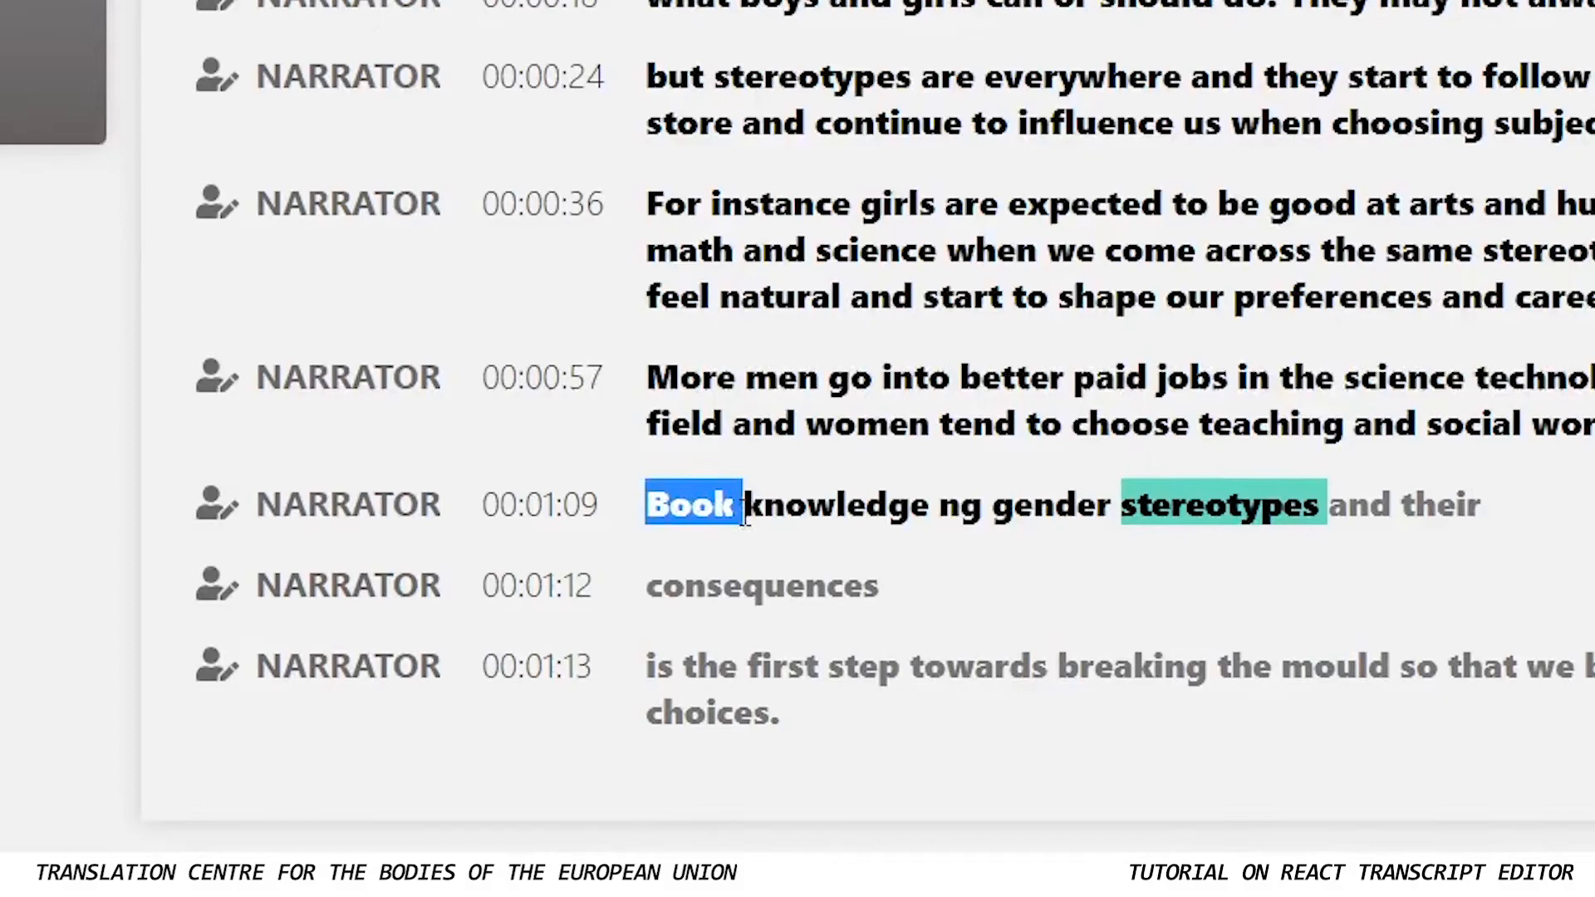
key(BackSpace)
text(Ac)
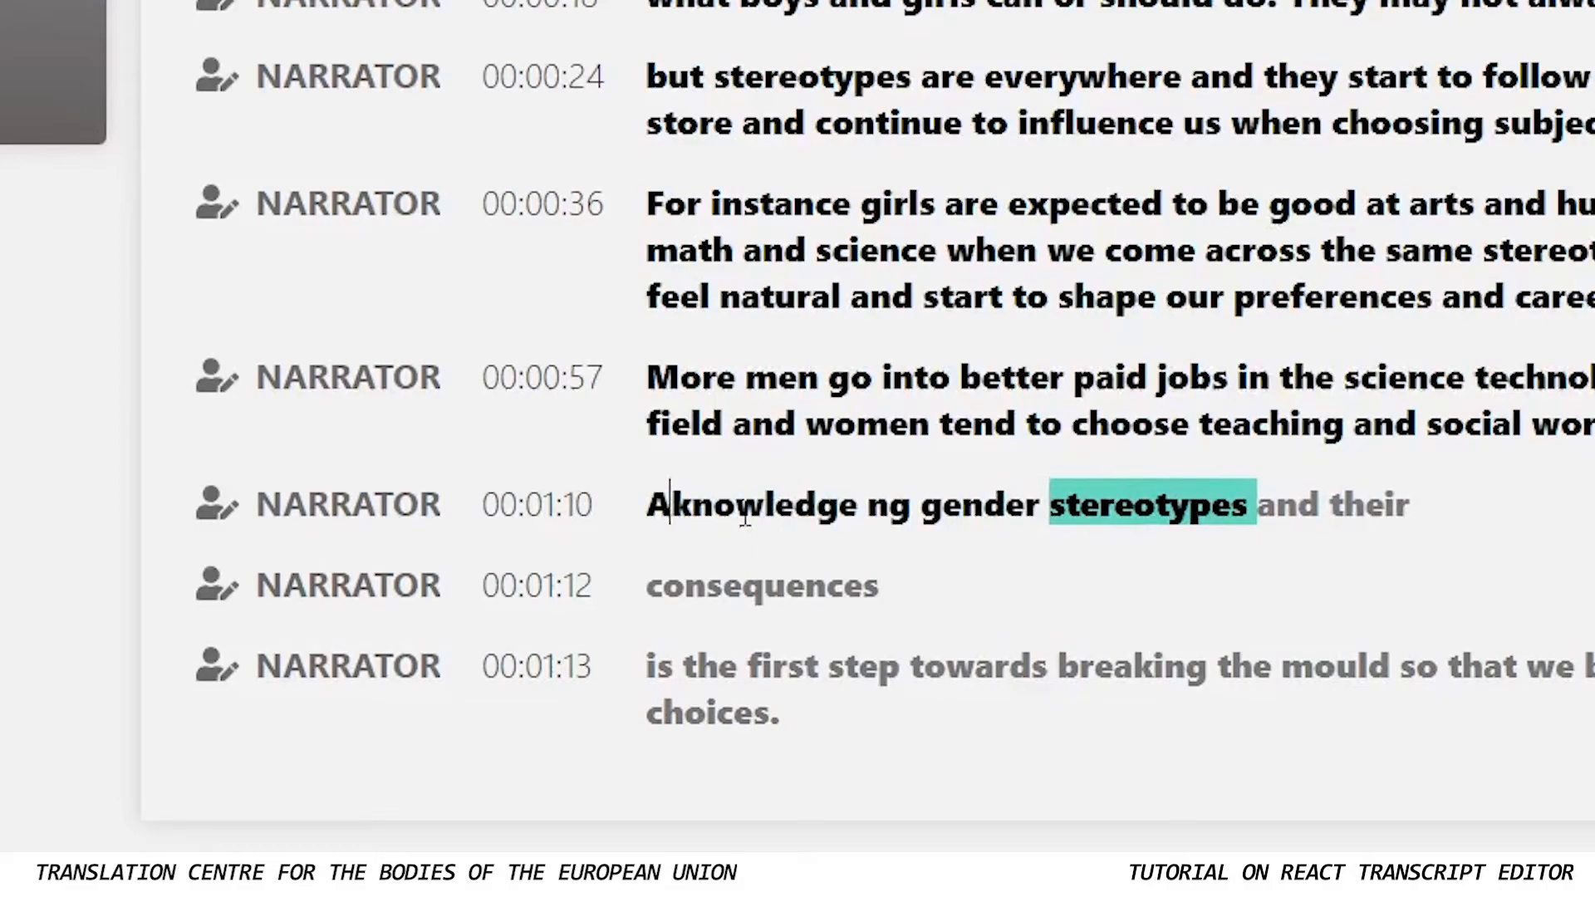
click(903, 505)
key(BackSpace)
key(BackSpace)
key(BackSpace)
text(in)
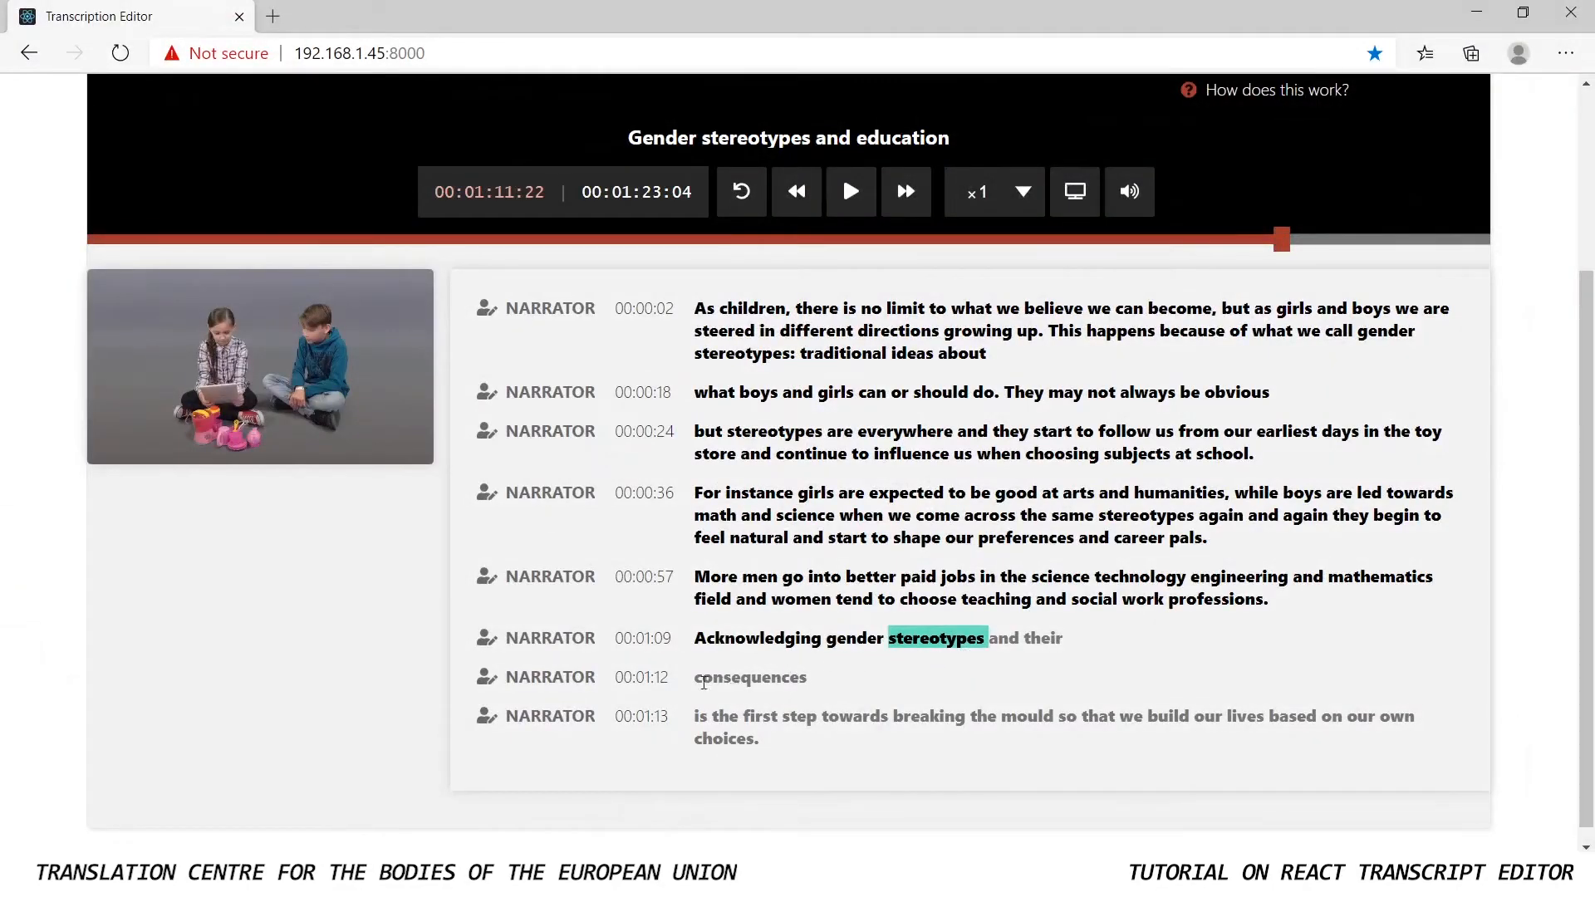
Merge the "consequences" and "is the first step towards" paragraphs into the 00:01:09 paragraph
click(696, 679)
key(BackSpace)
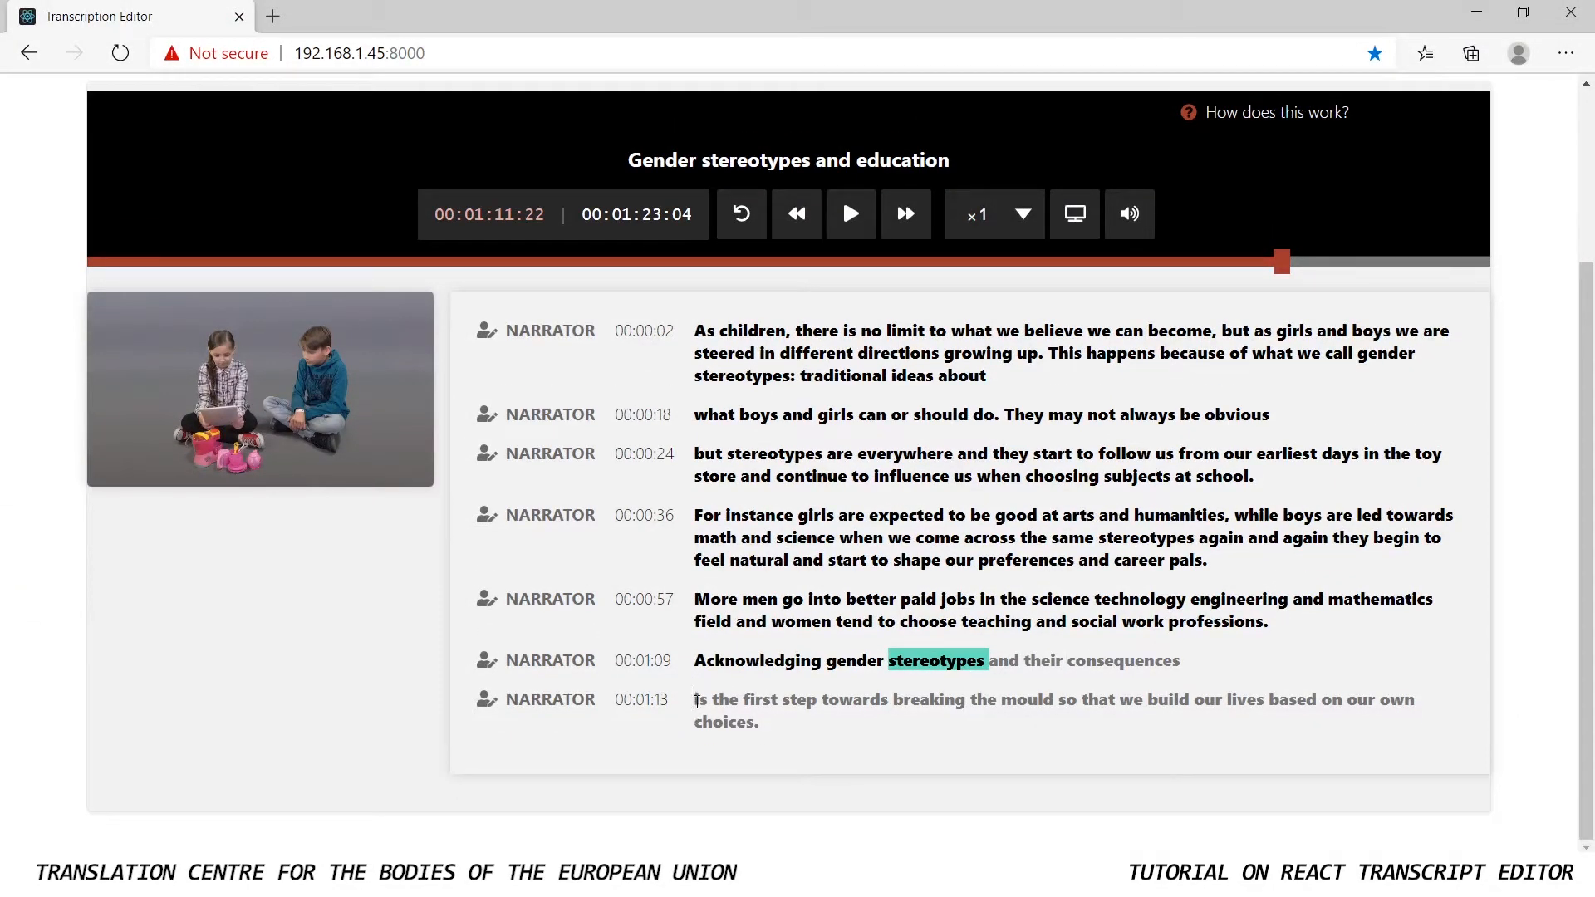
click(696, 701)
key(BackSpace)
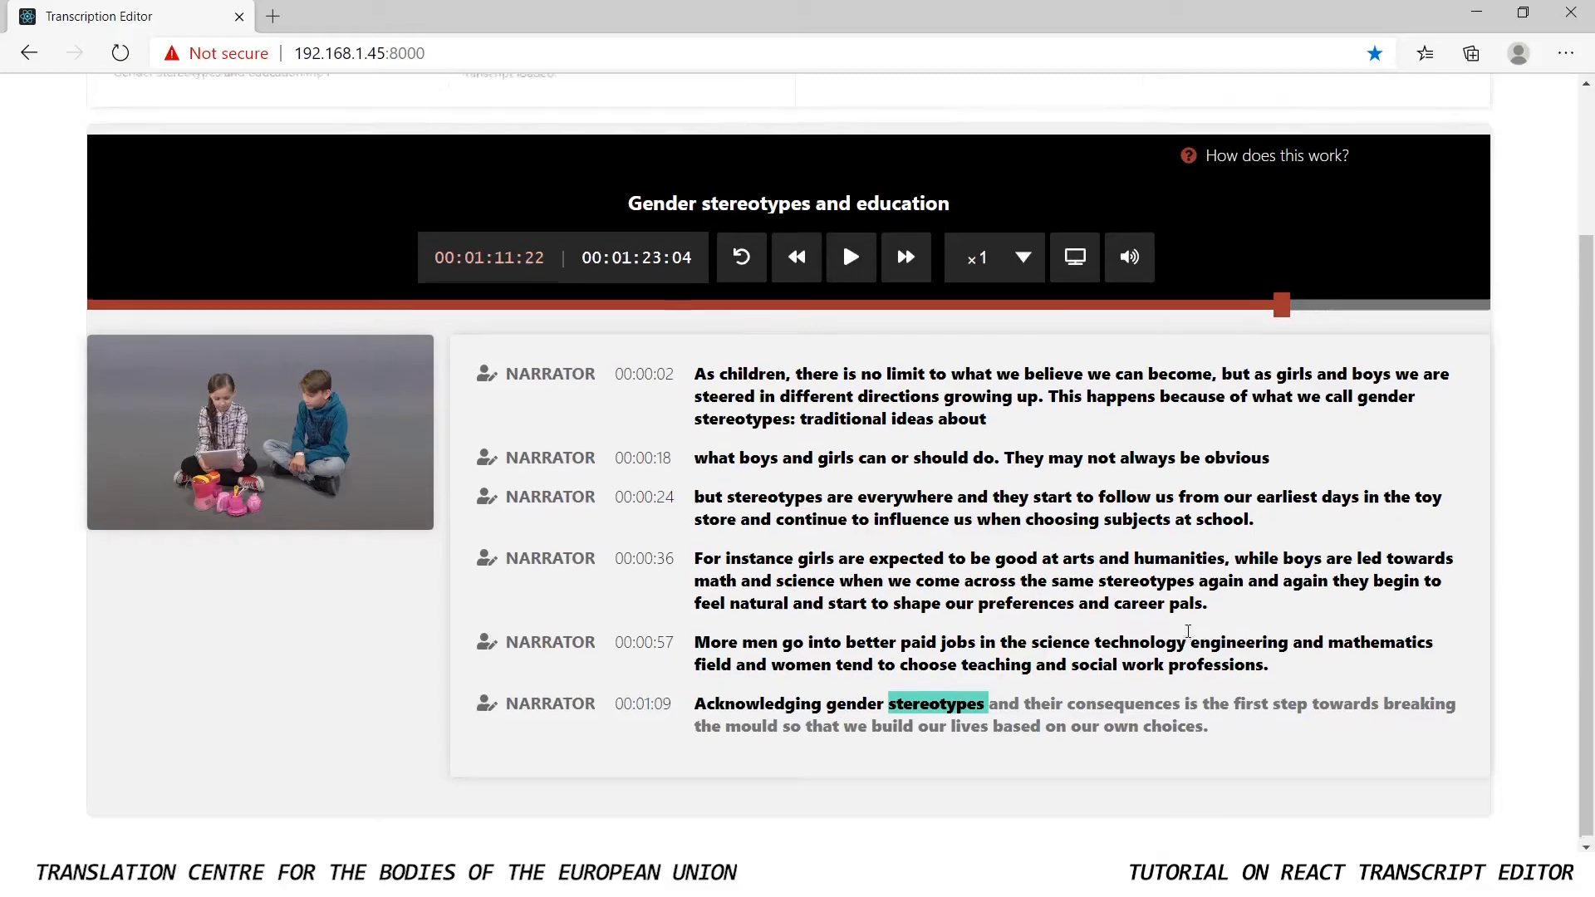
Save the edited transcript as a JSON file
scroll(1187, 631, up, 3)
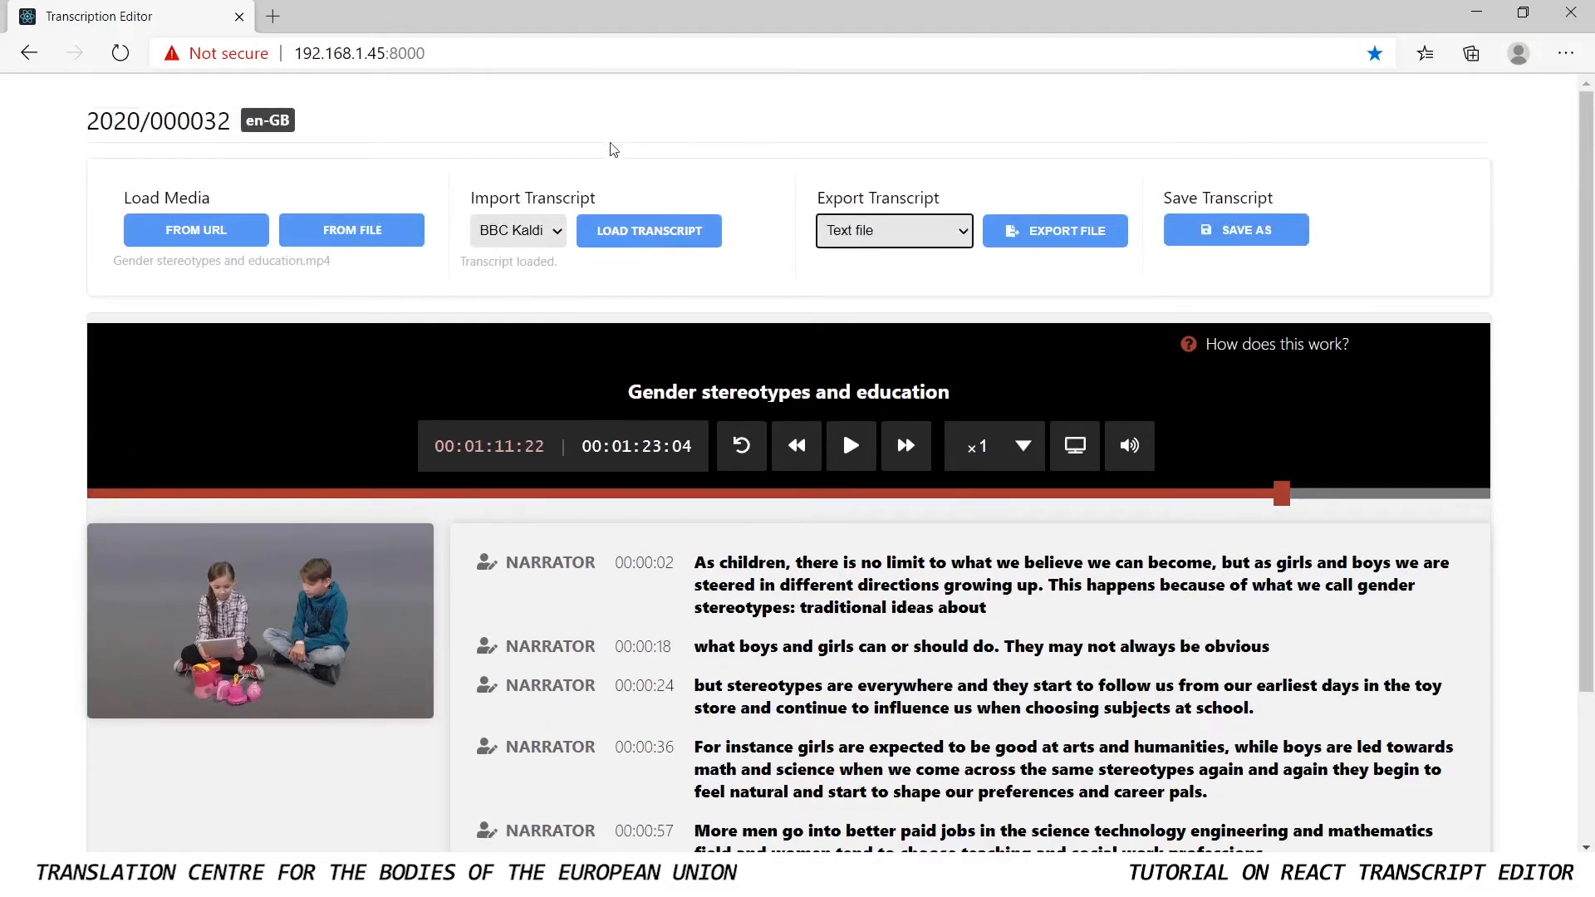
click(1257, 244)
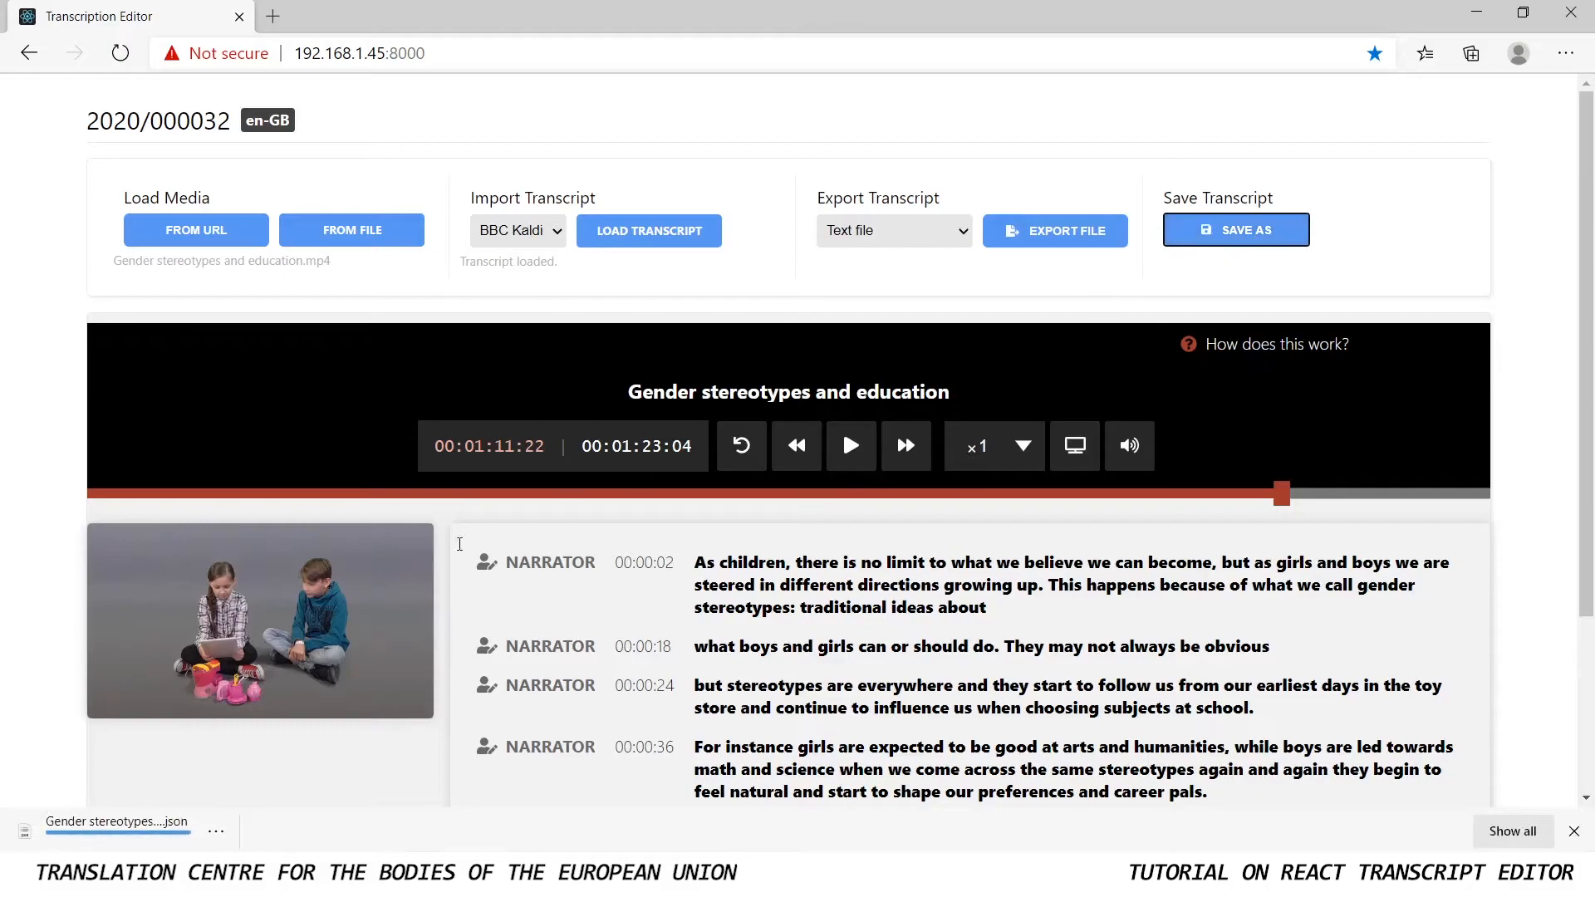
click(116, 829)
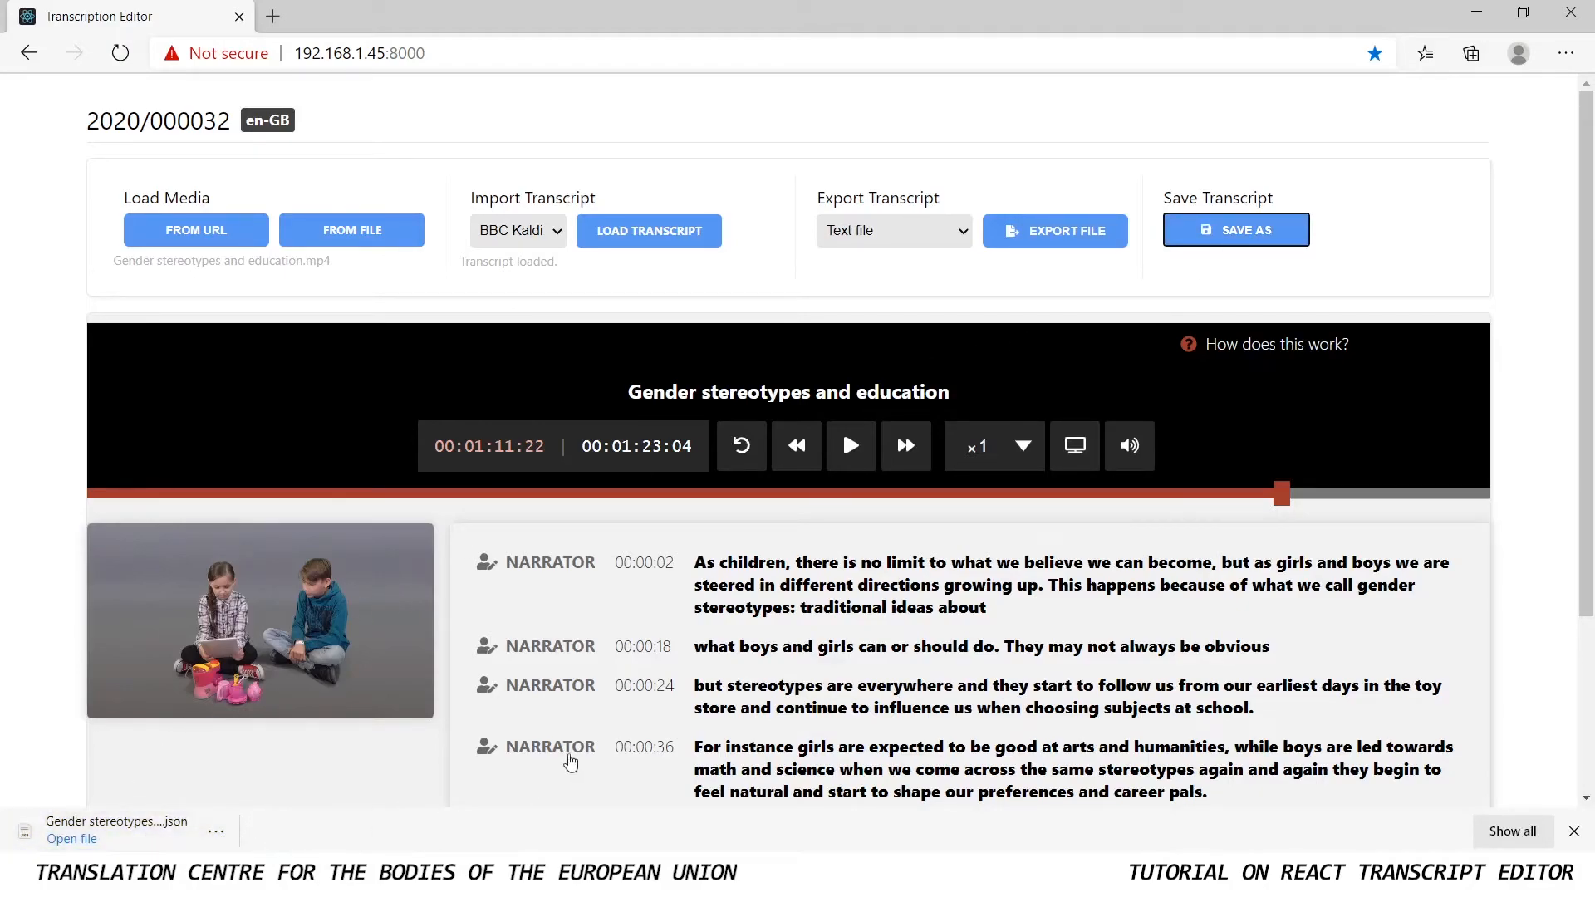
Export the transcript in the Draft Js format
click(963, 235)
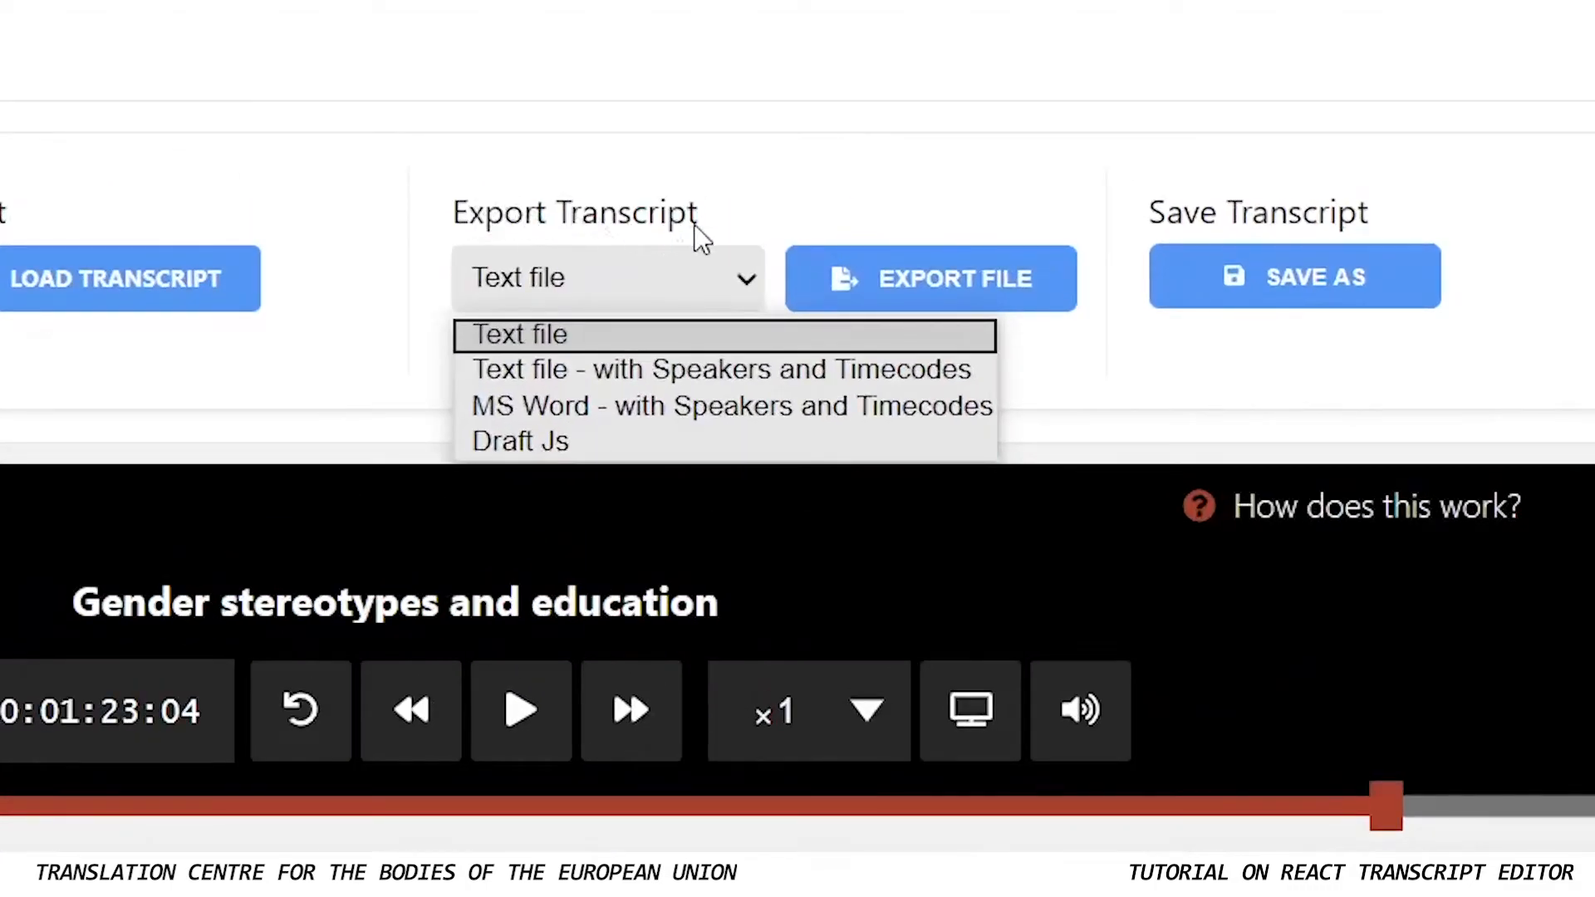
click(558, 442)
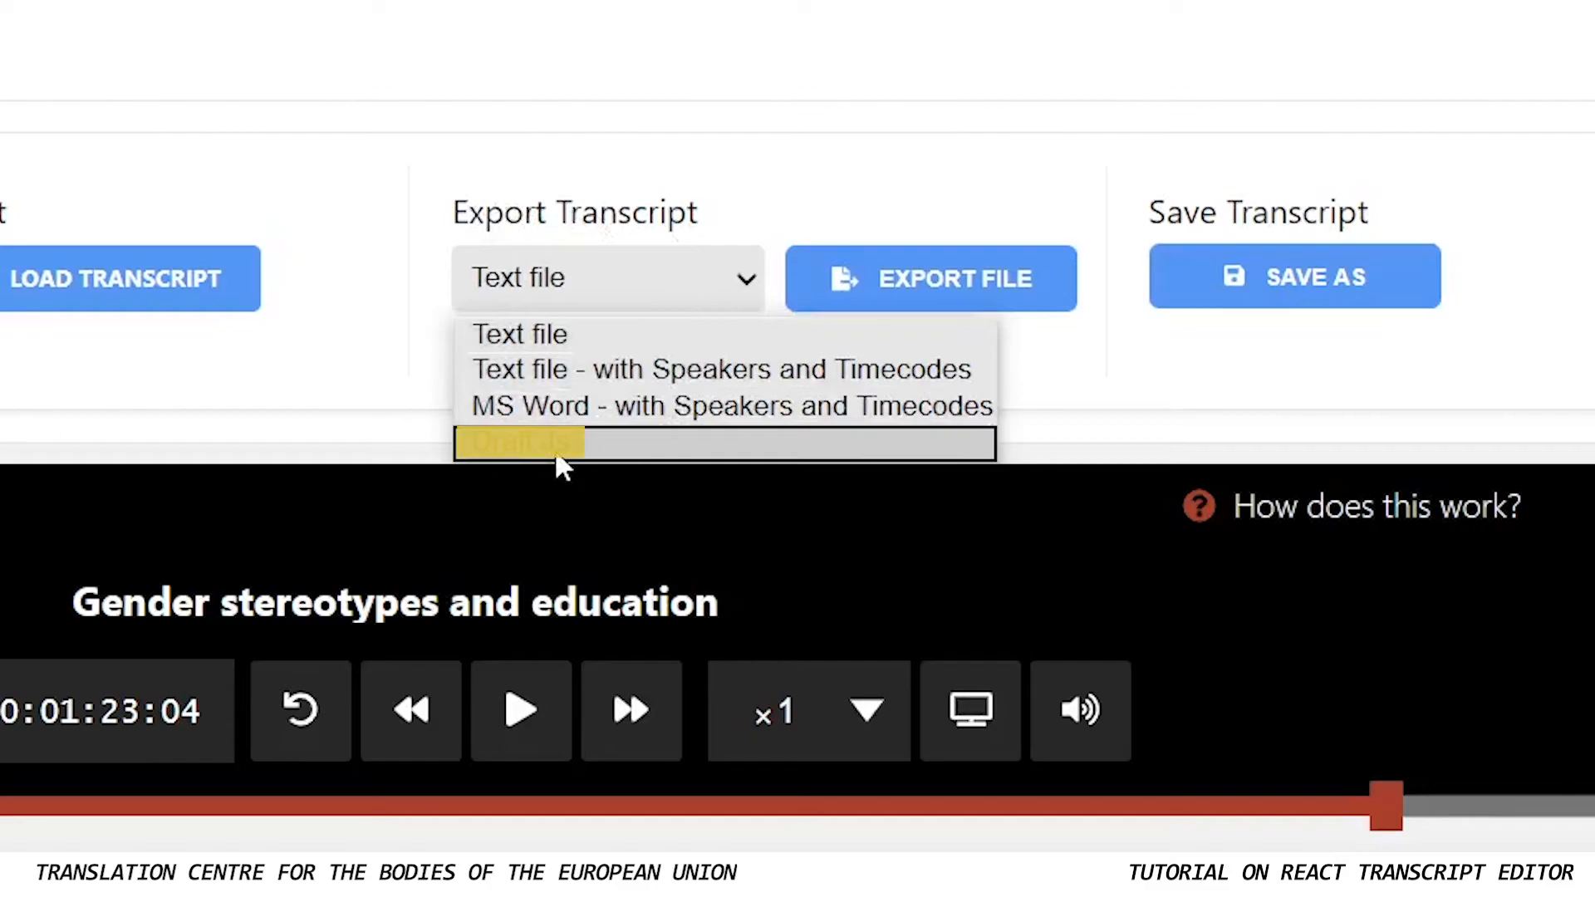
click(935, 308)
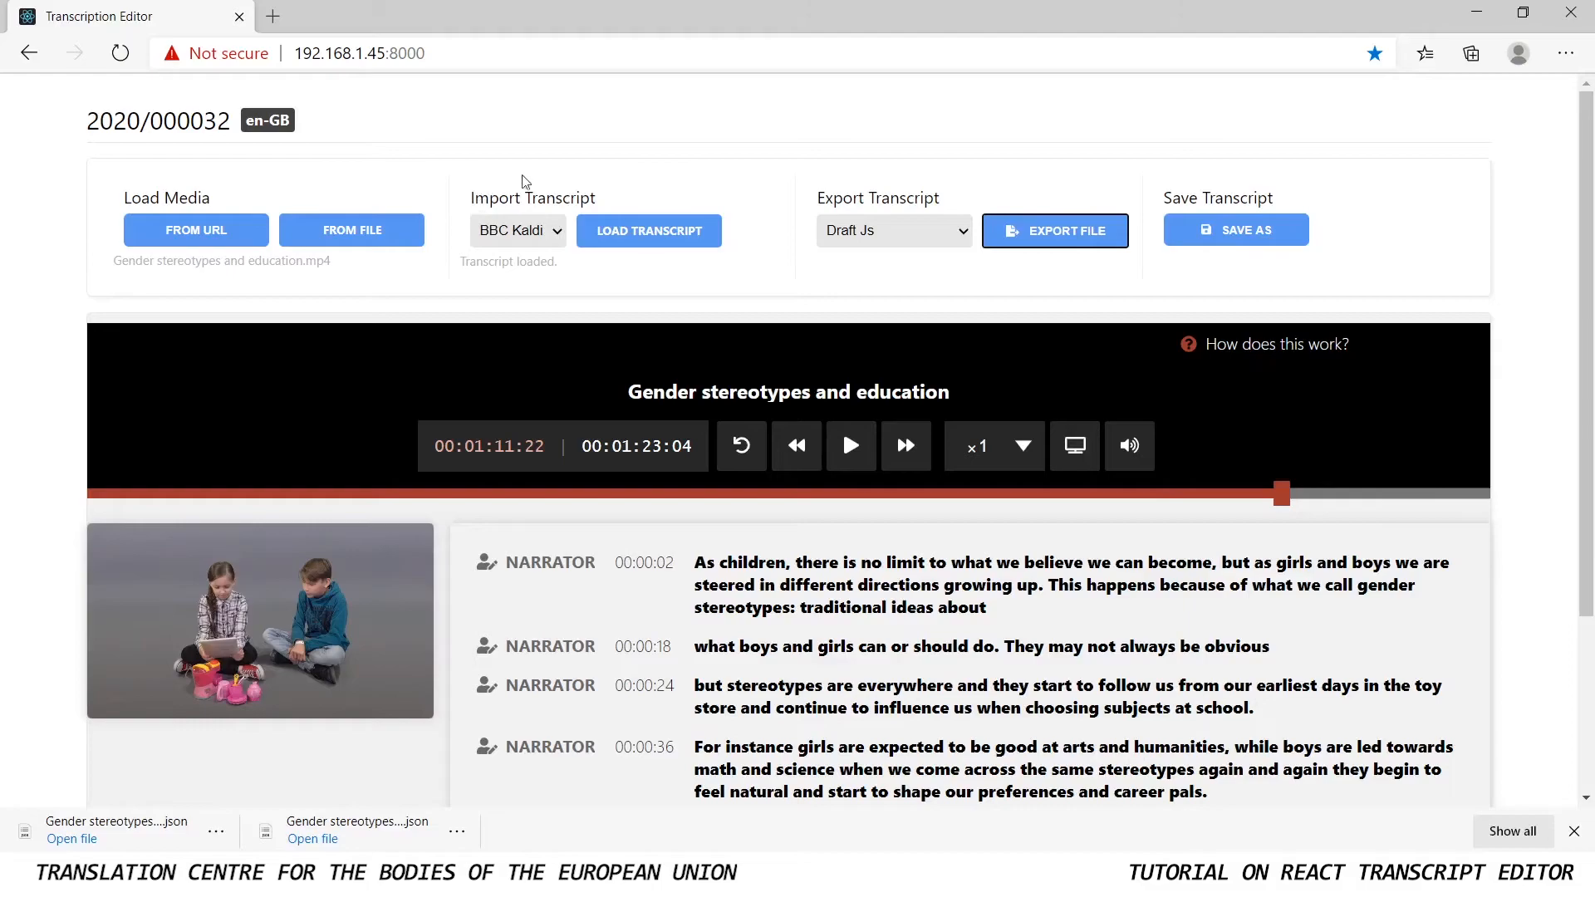
click(550, 238)
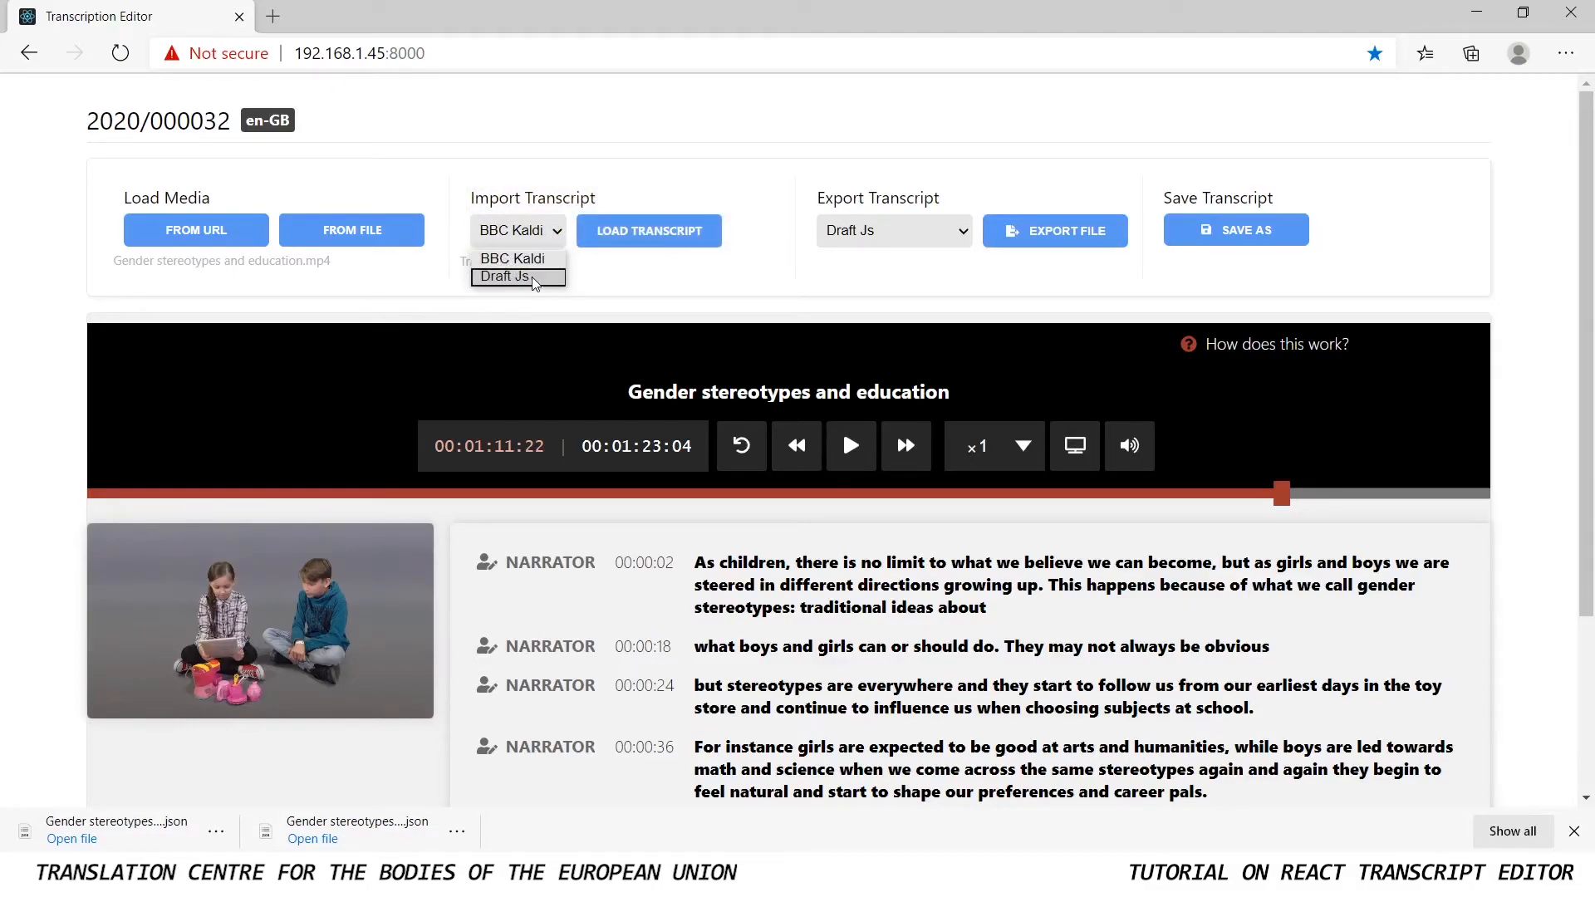
click(548, 257)
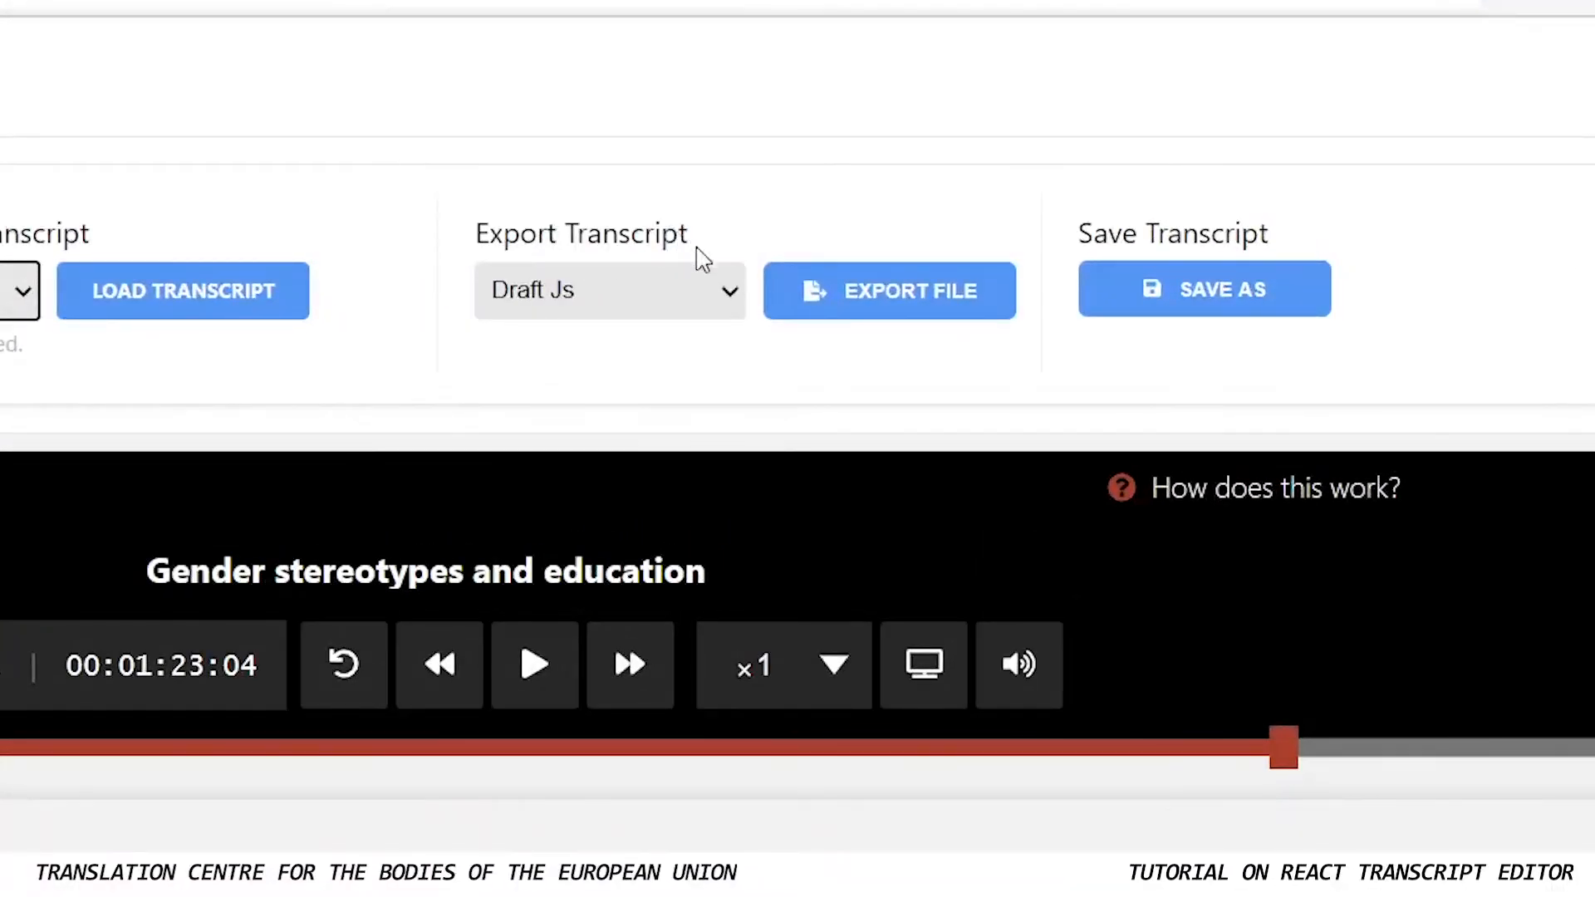
click(941, 240)
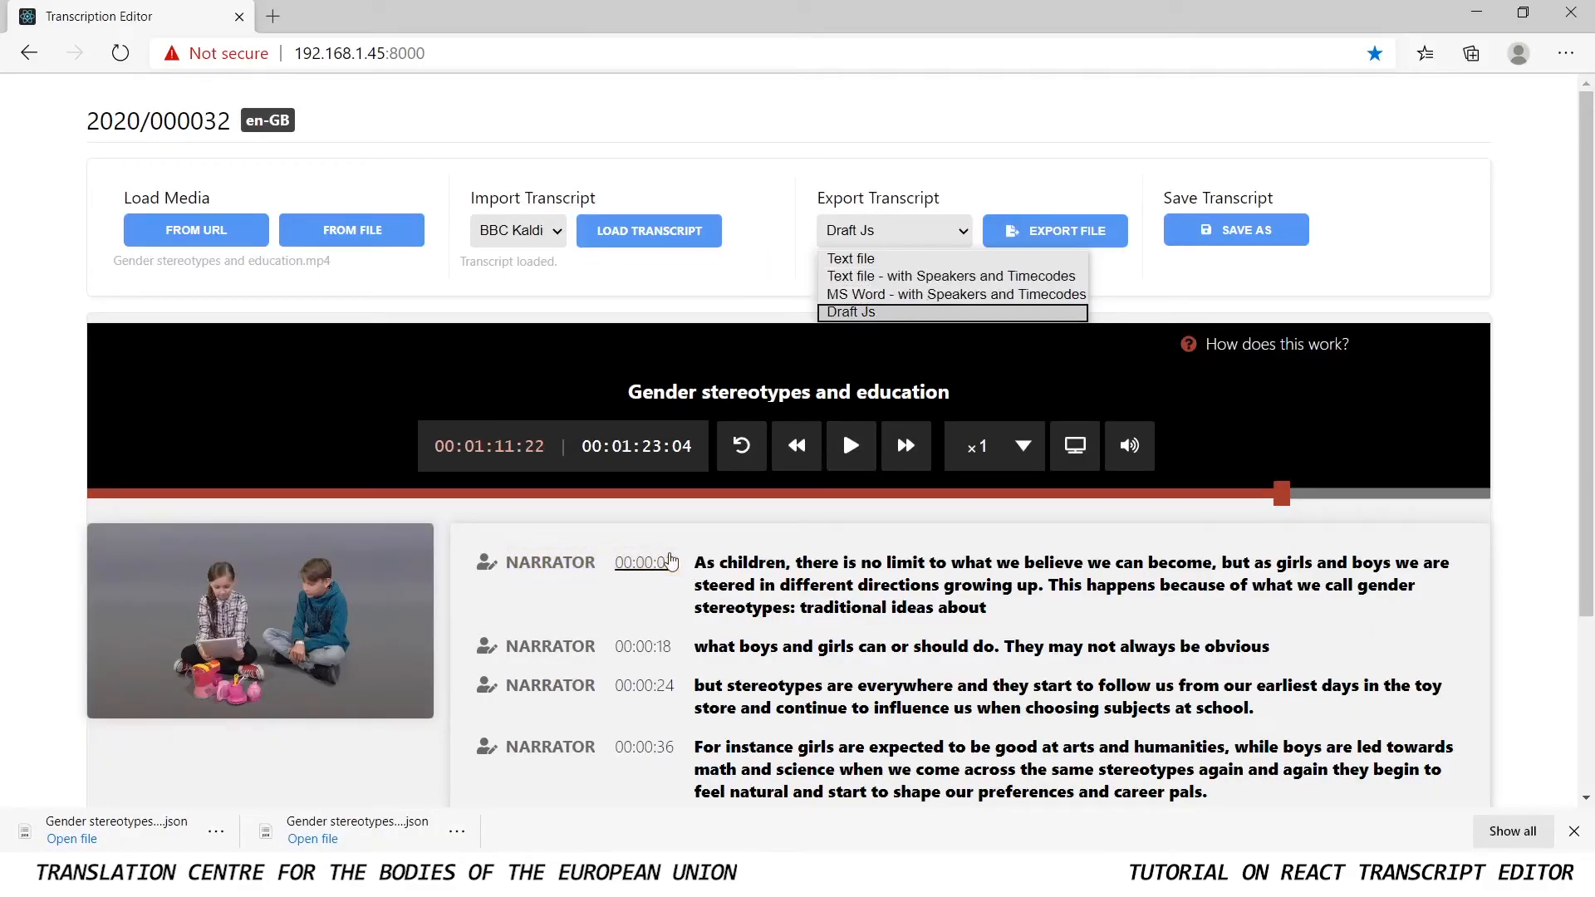
click(758, 268)
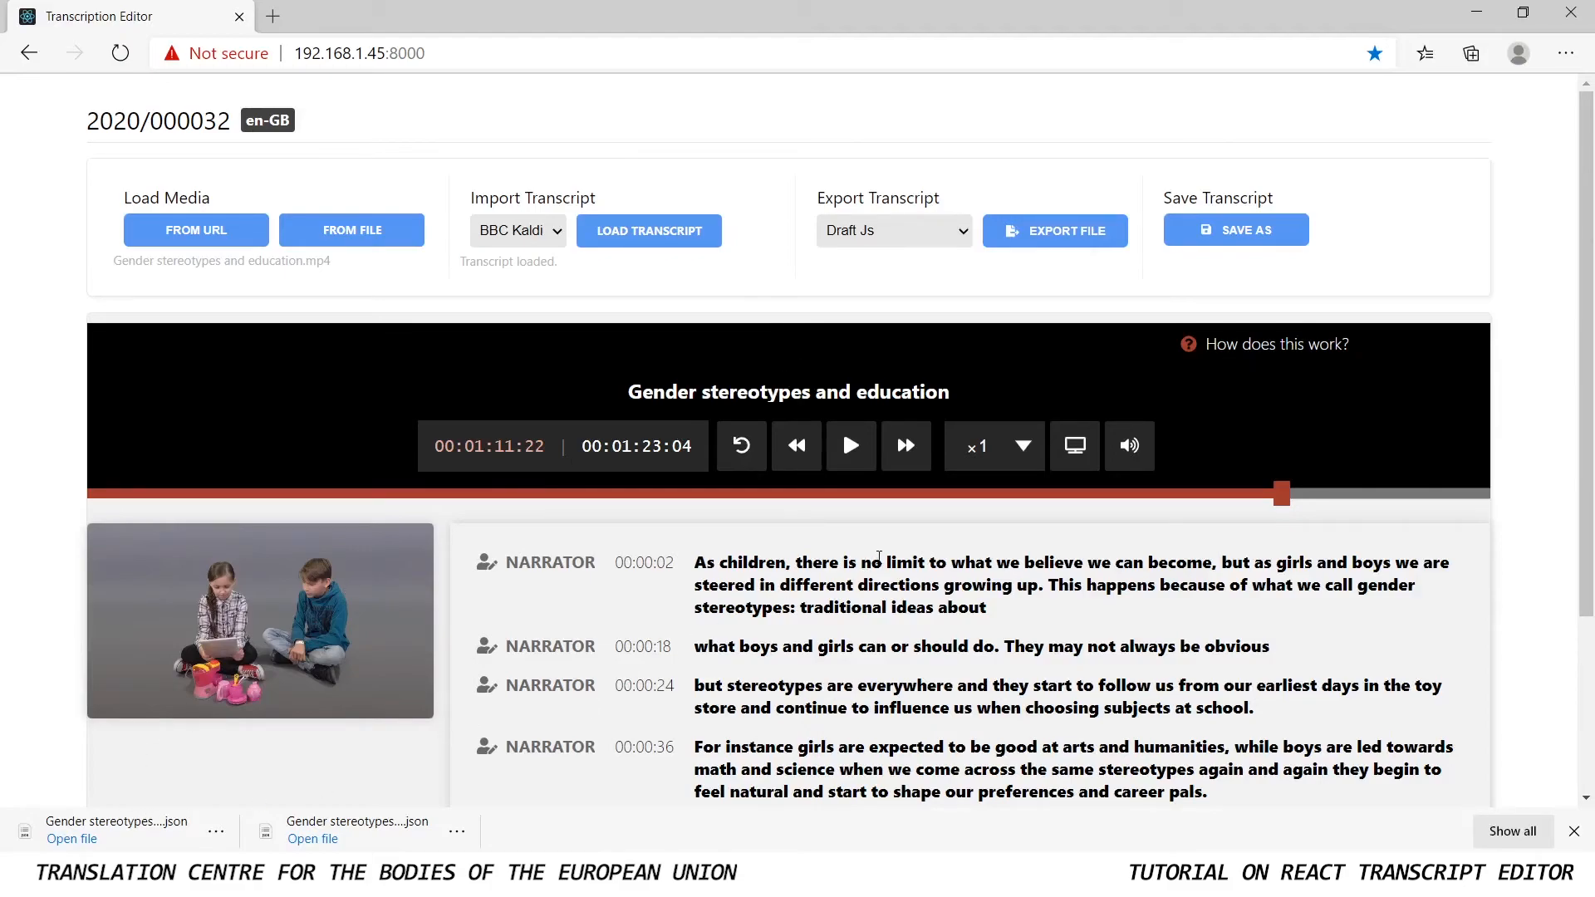
scroll(868, 570, down, 3)
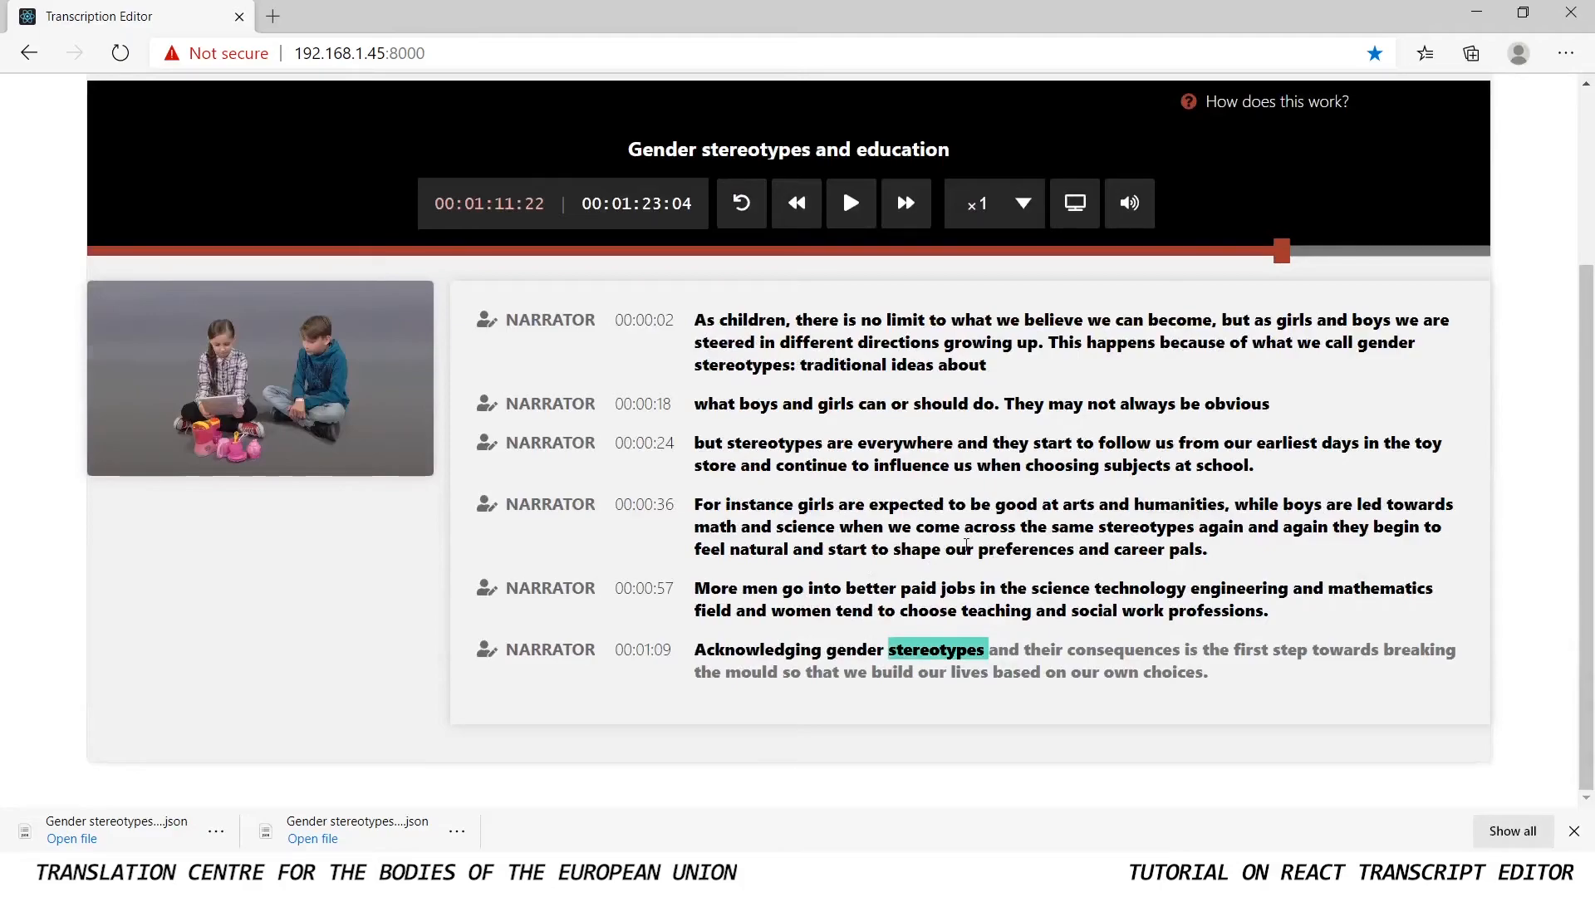
scroll(966, 544, up, 3)
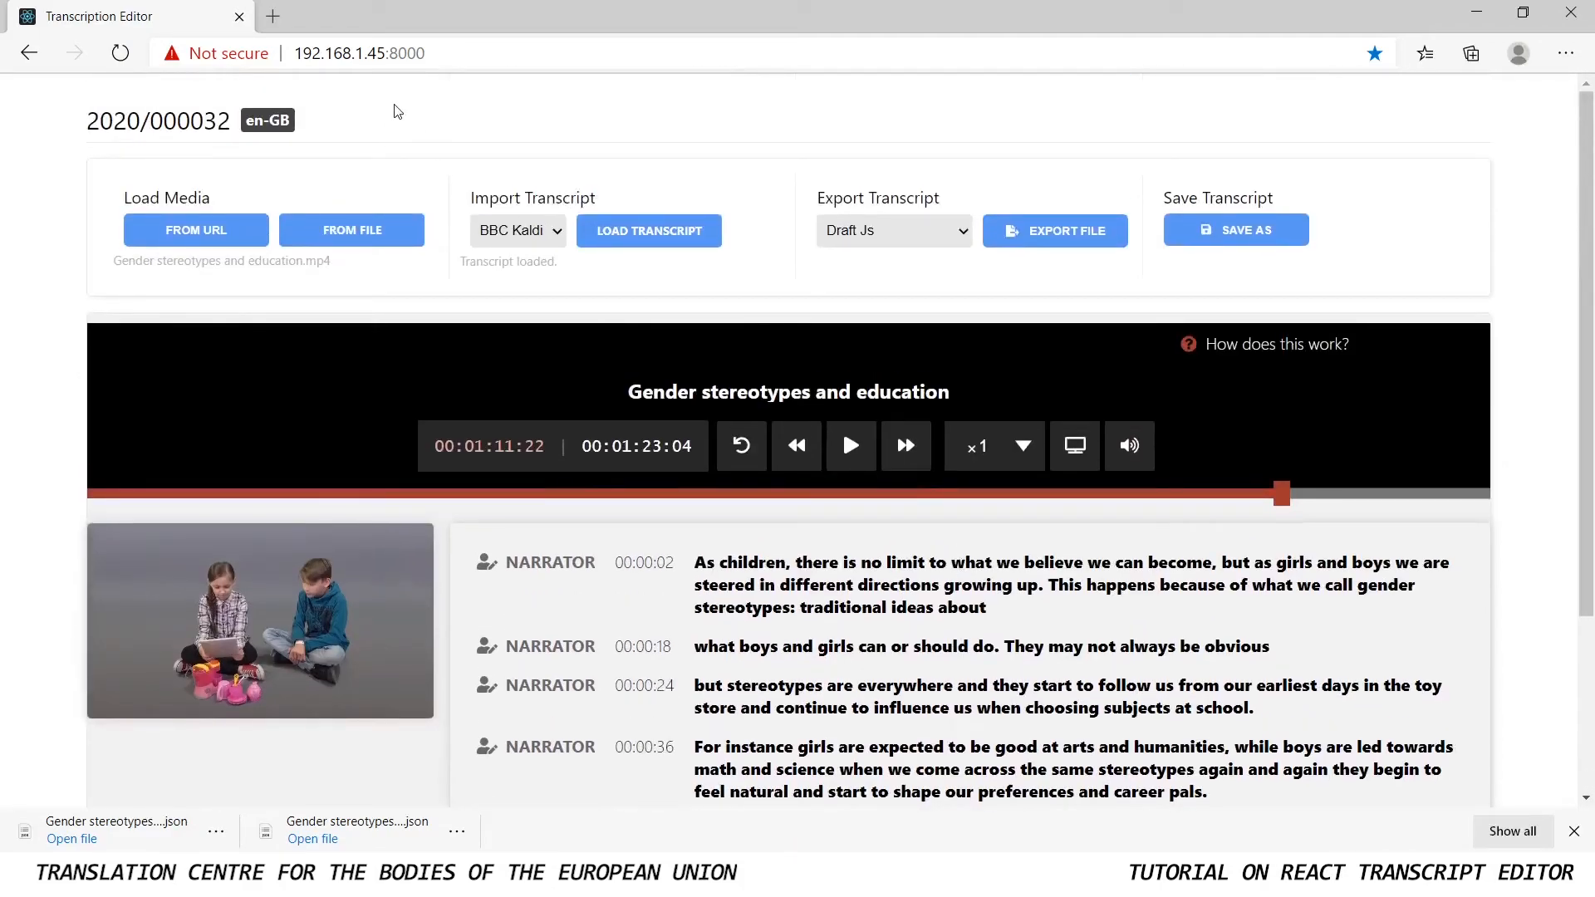
Reload the editor page, load "Gender stereotypes and education.mp4" from file again and accept loading its saved transcript
key(F5)
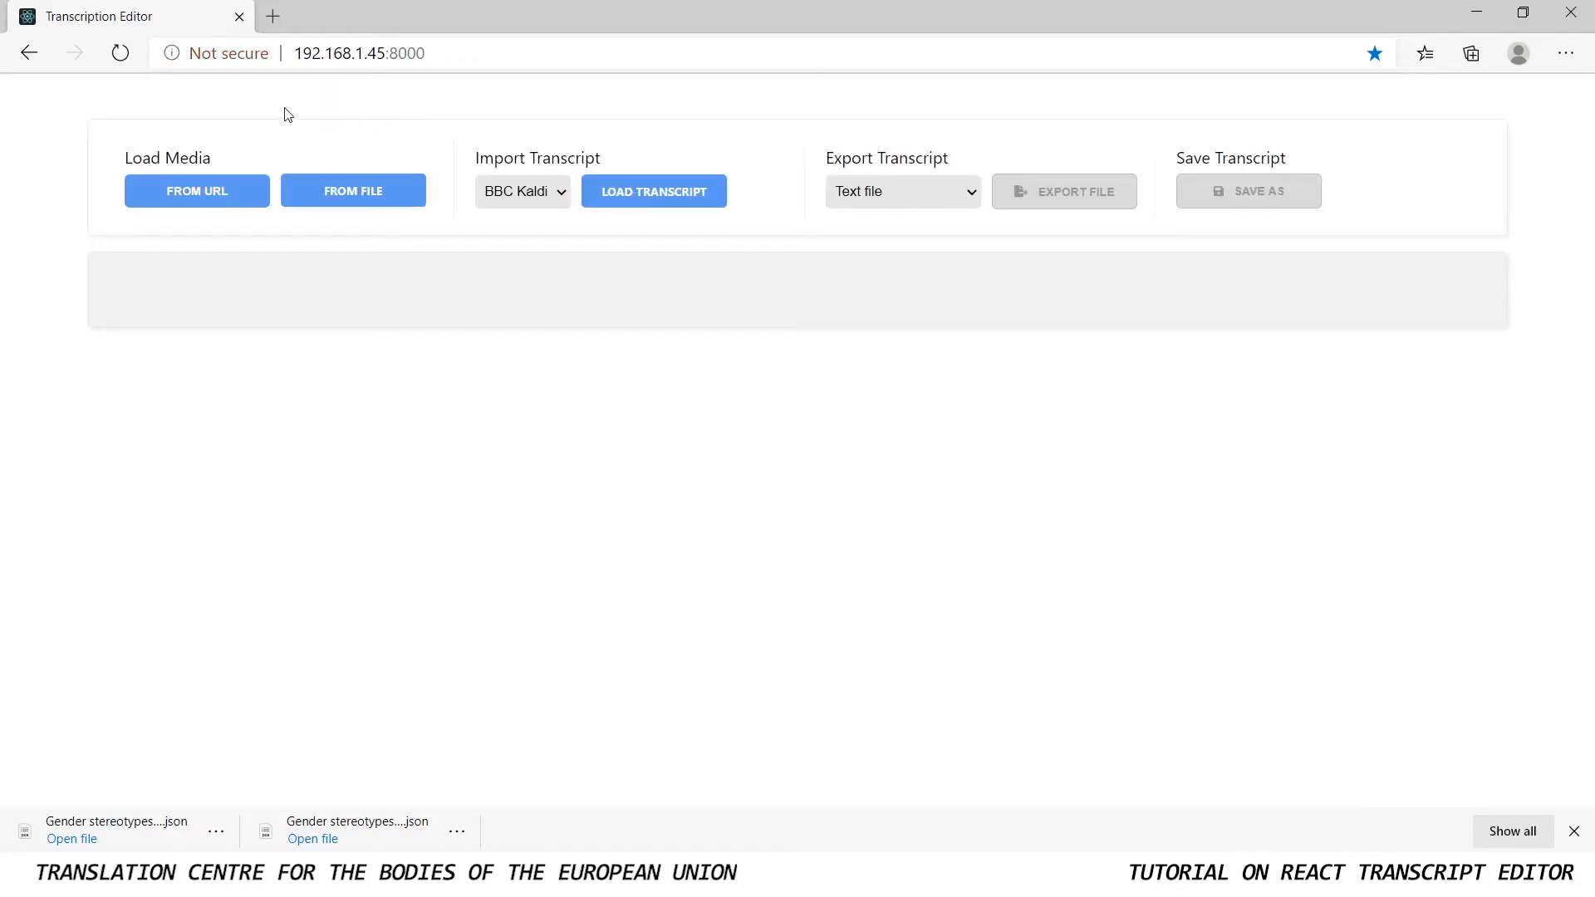
click(339, 195)
click(770, 448)
click(1046, 713)
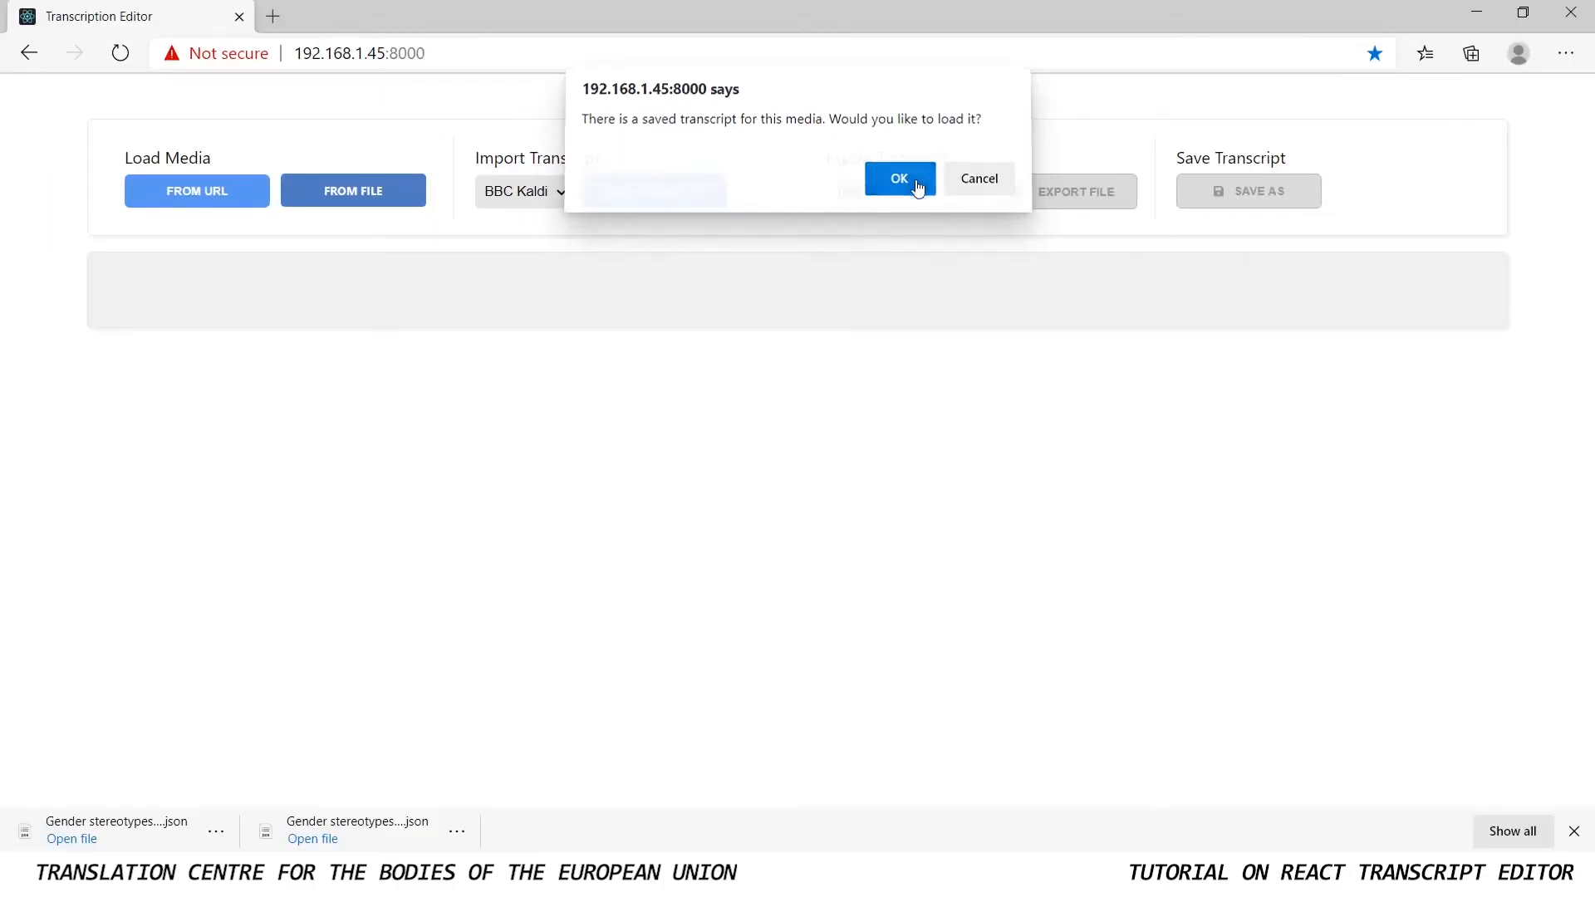
click(1042, 365)
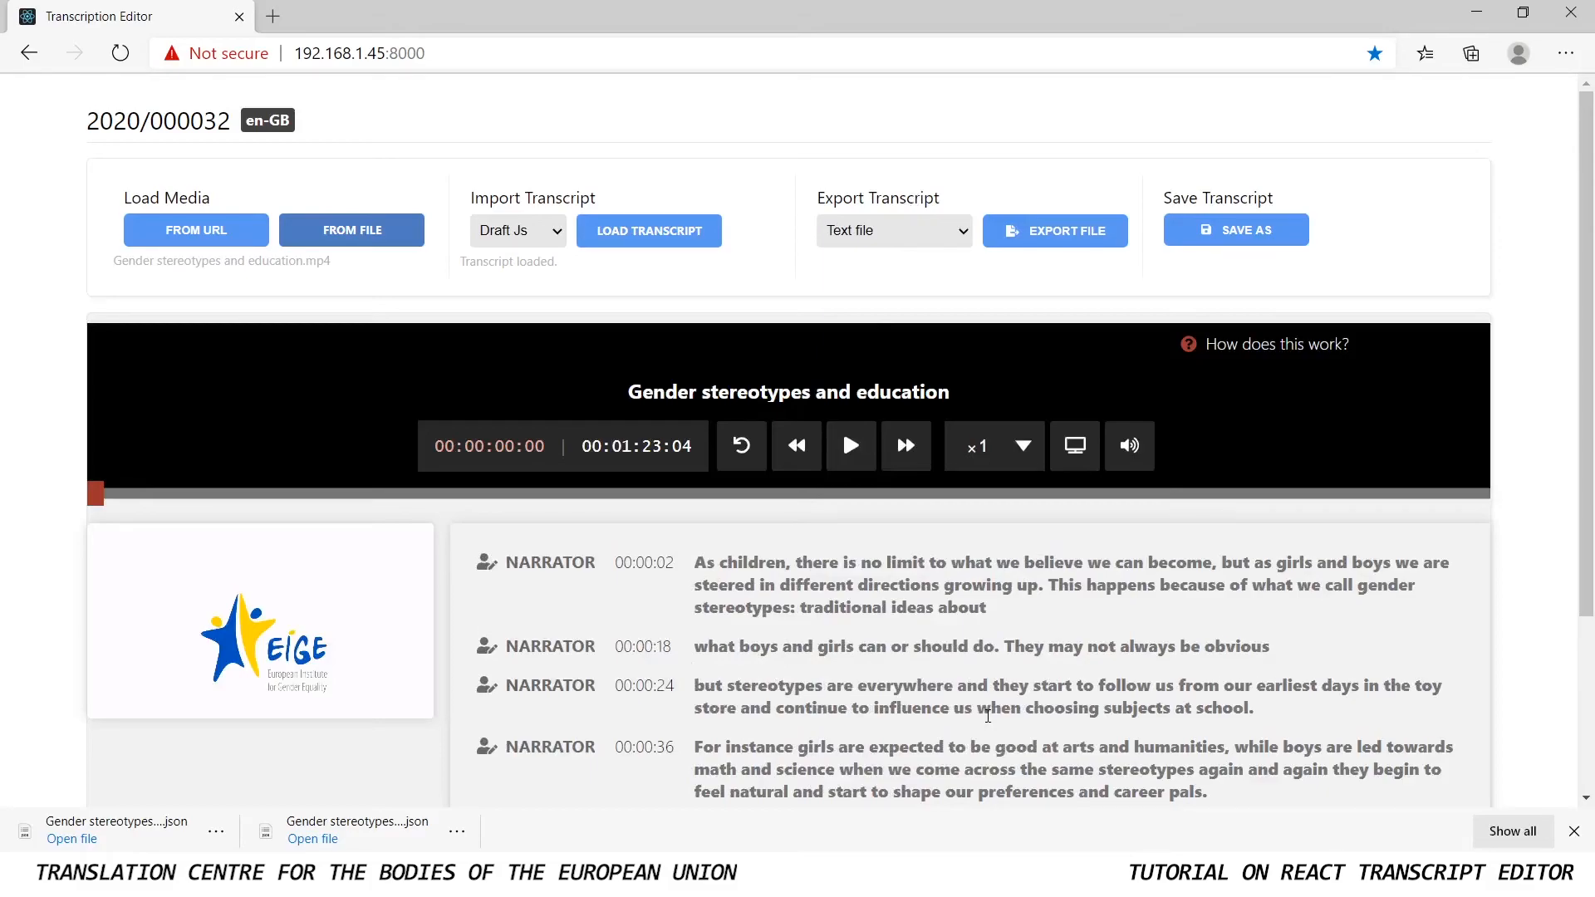
Look over the restored transcript and show the "How does this work?" help
scroll(987, 716, down, 3)
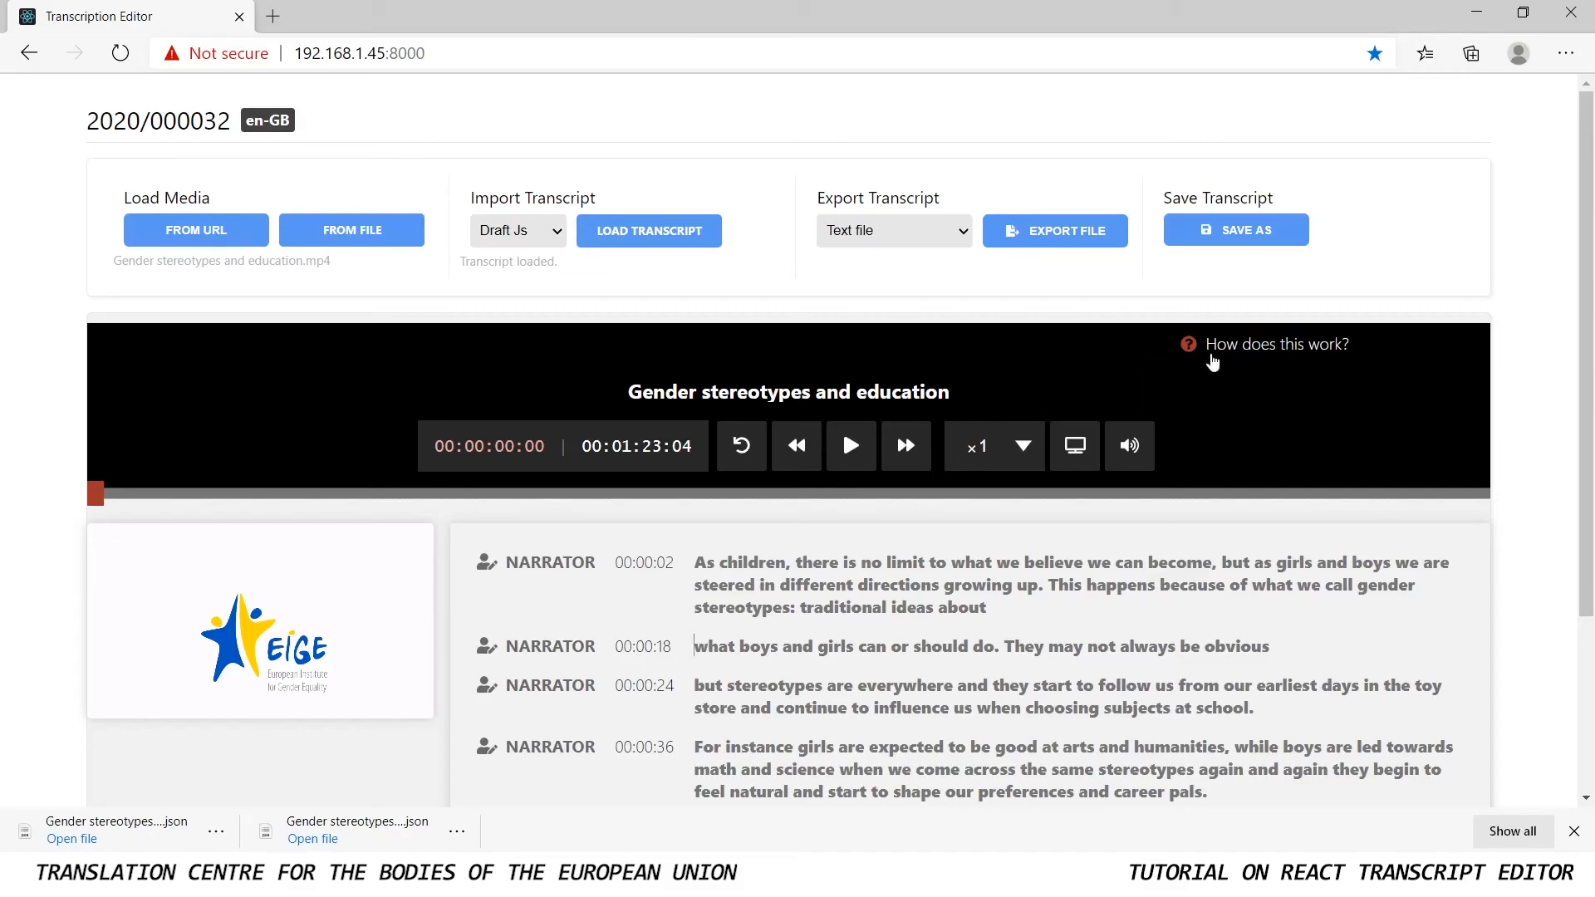
mouse_move(1237, 350)
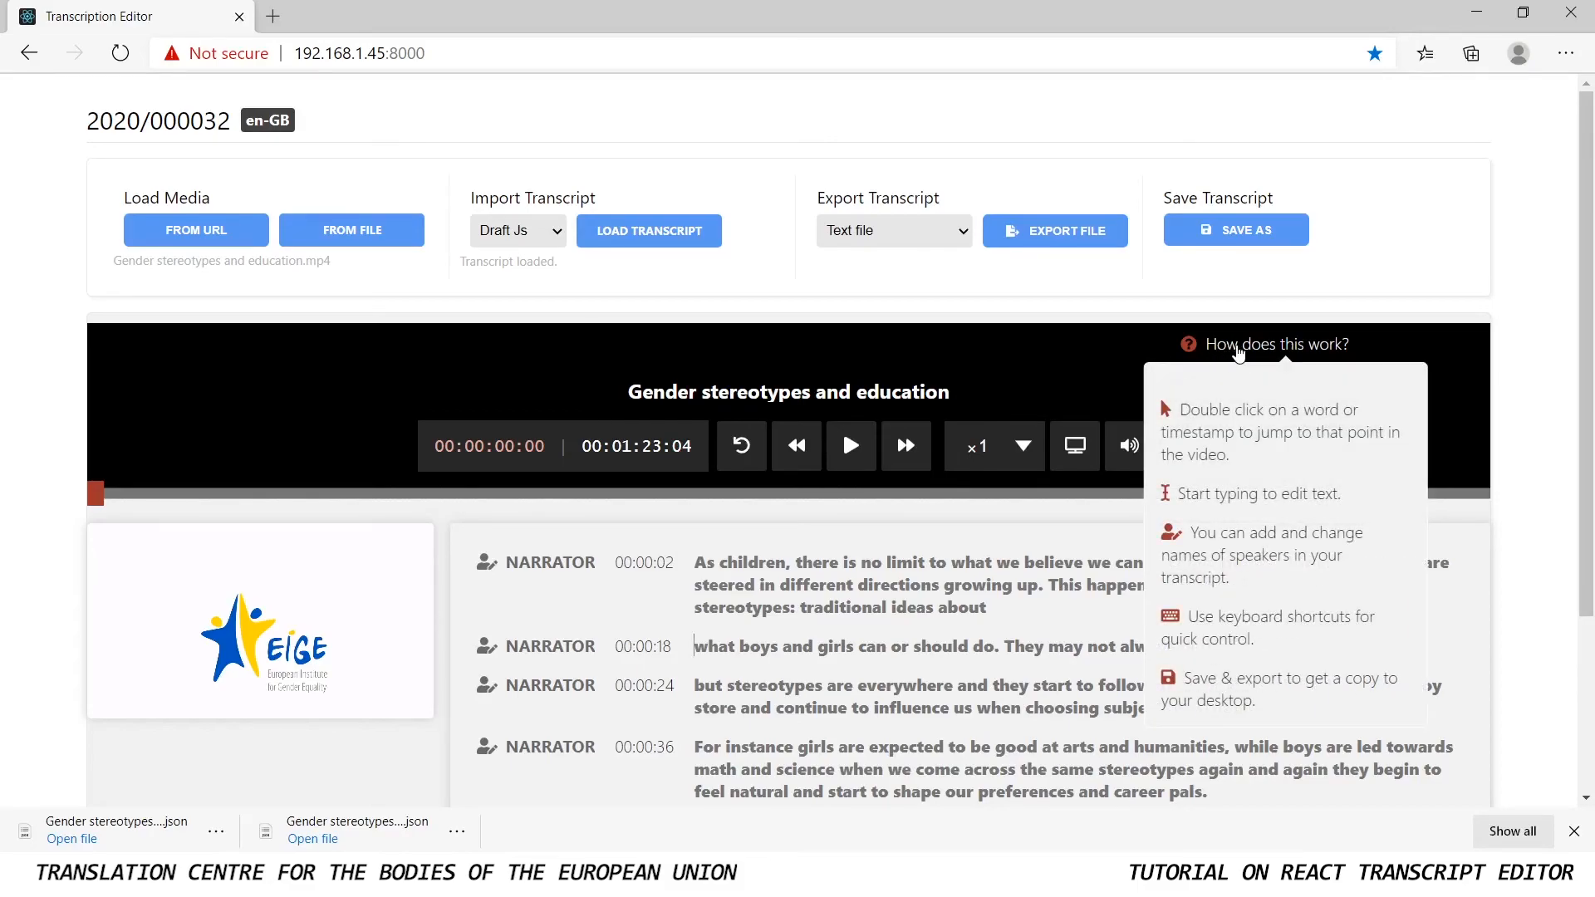